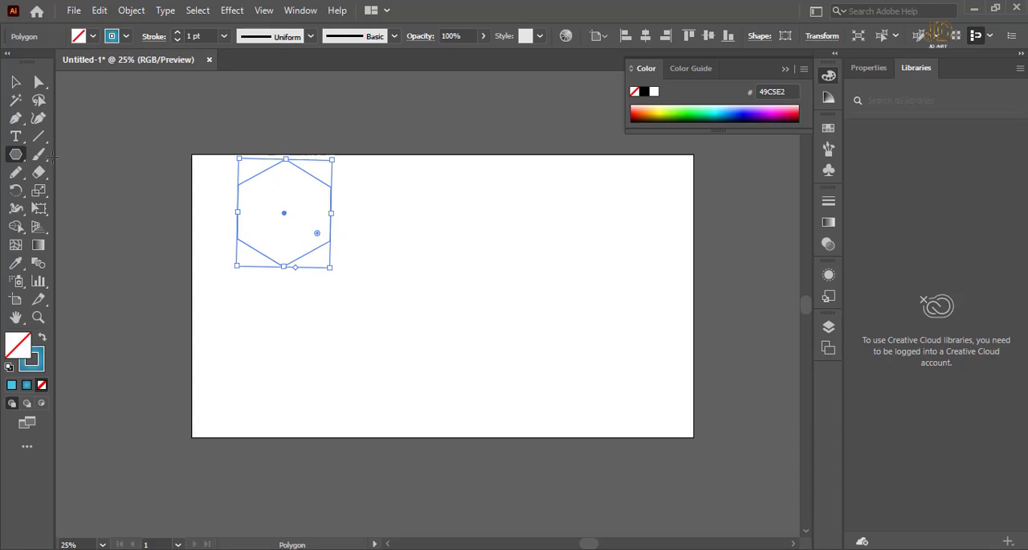
# Move the hexagon diagonally down and to the right, away from the artboard's upper edge.
pyautogui.click(19, 84)
pyautogui.click(178, 95)
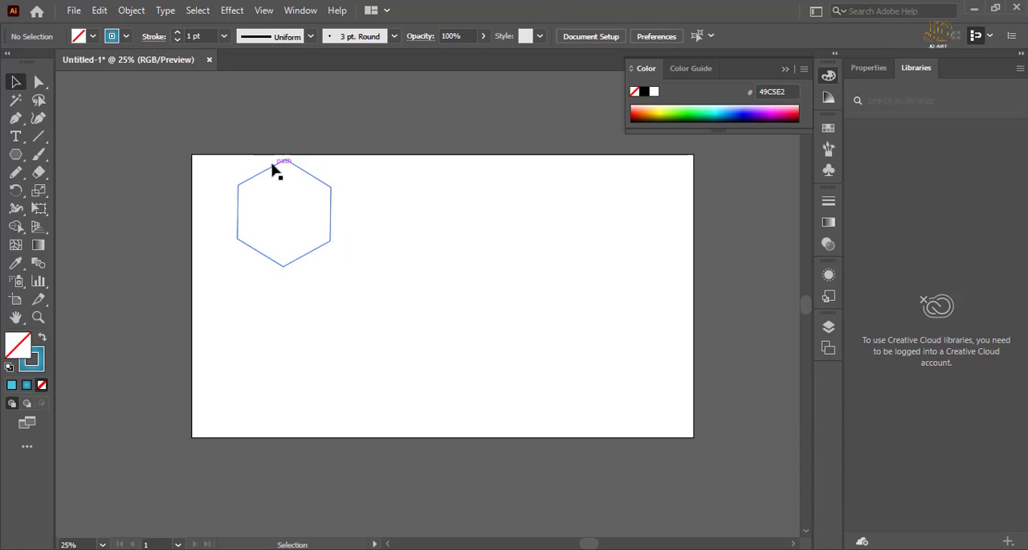
pyautogui.moveTo(275, 168); pyautogui.dragTo(306, 205)
pyautogui.click(347, 100)
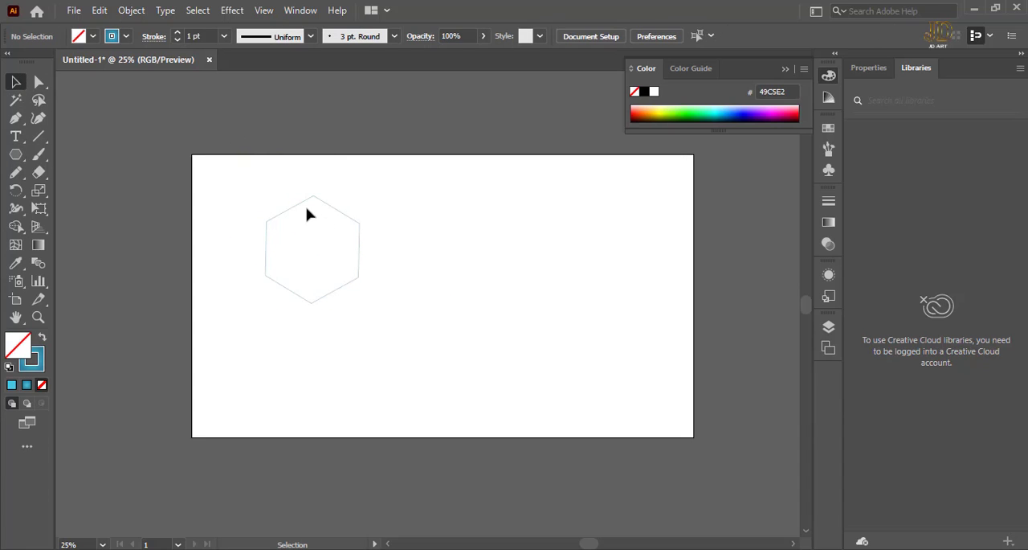
# Give the hexagon an orange radial gradient stroke and no fill.
pyautogui.click(301, 205)
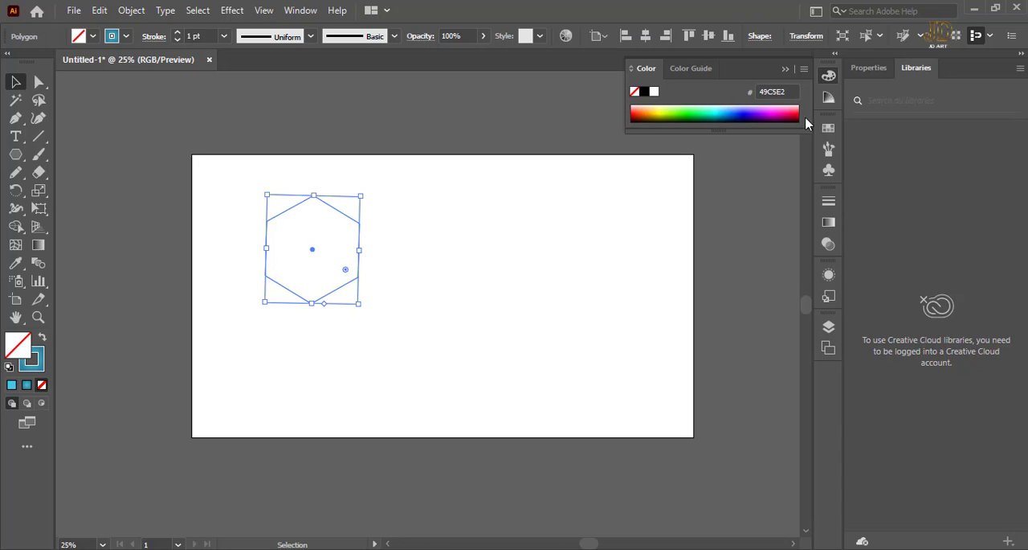
pyautogui.click(828, 128)
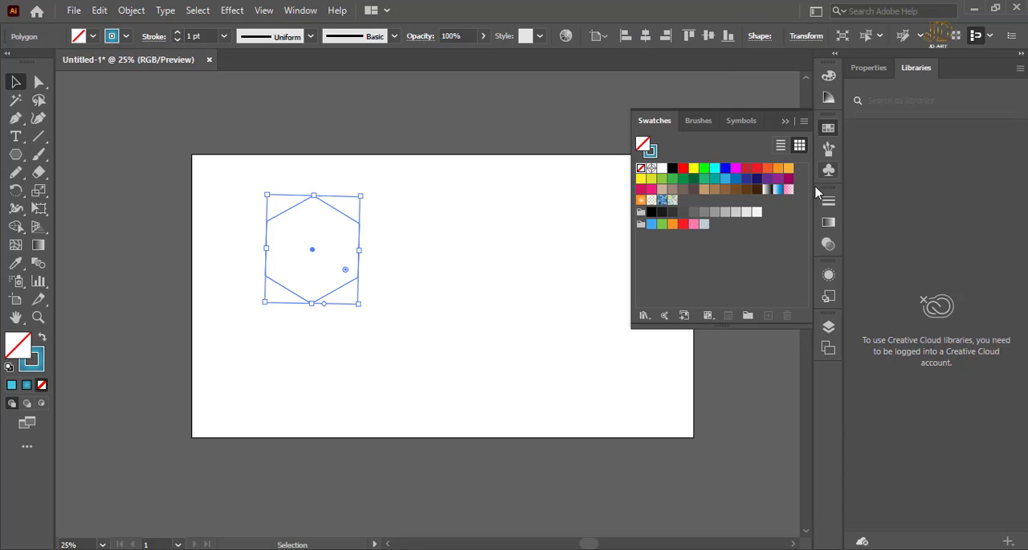
pyautogui.click(736, 171)
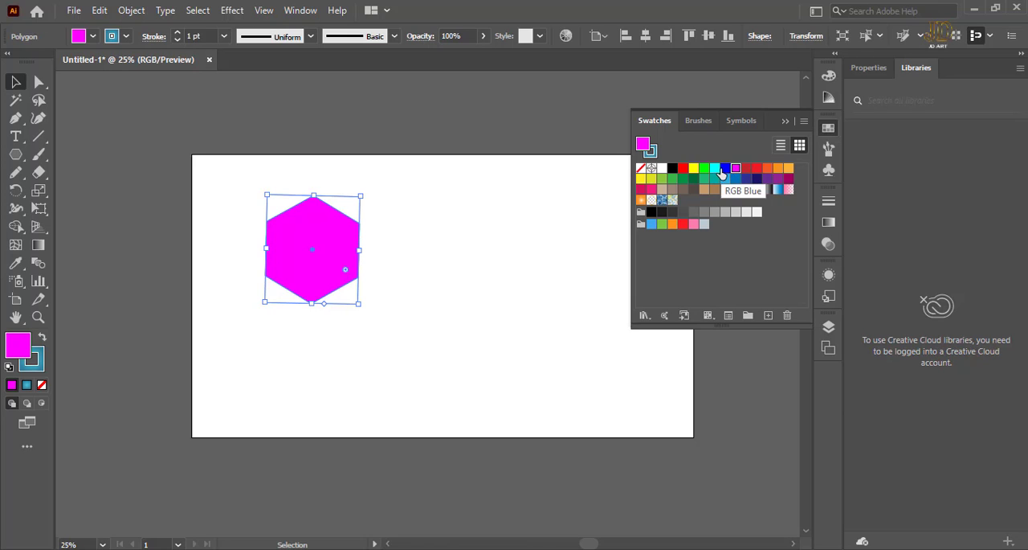
pyautogui.click(641, 200)
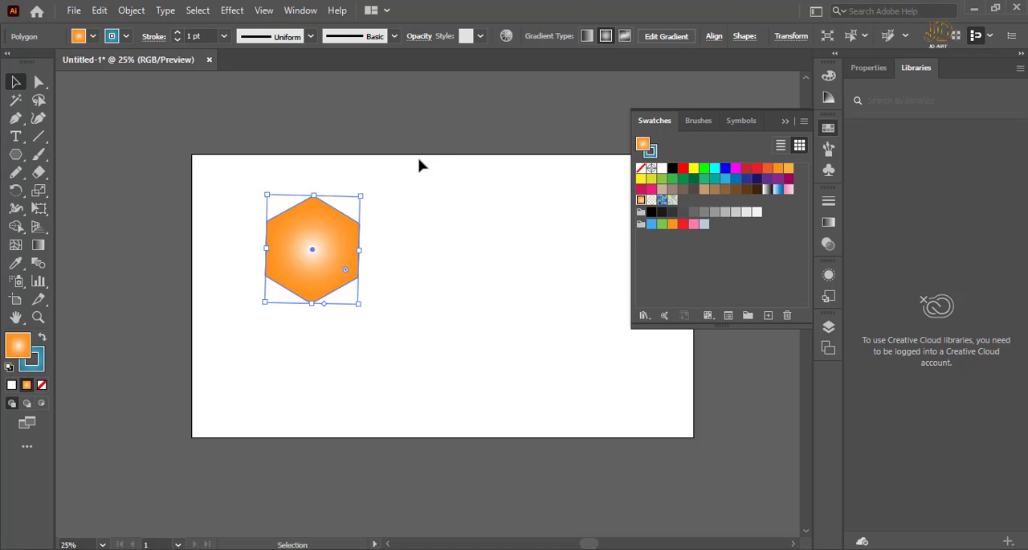
pyautogui.hotkey('shift', 'x')
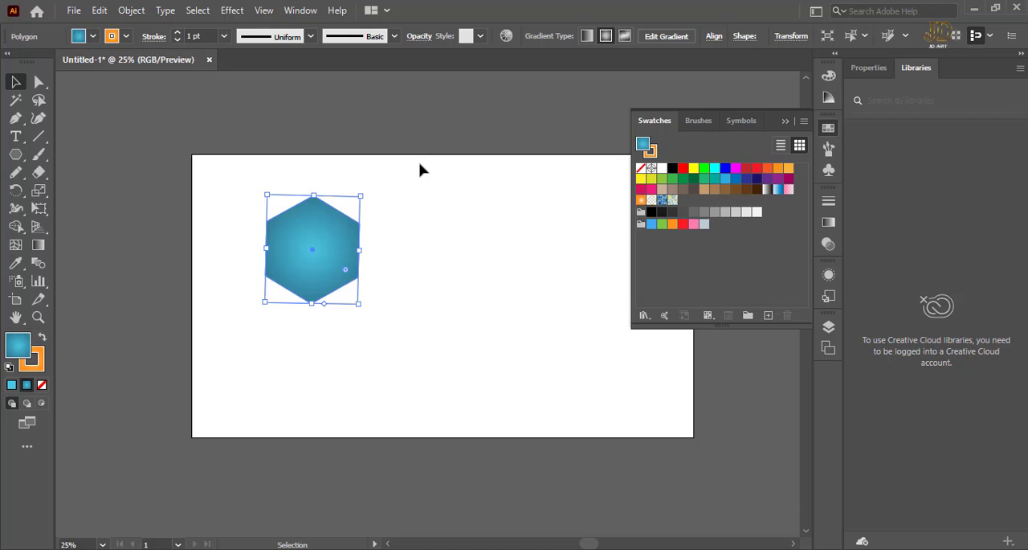
pyautogui.click(42, 384)
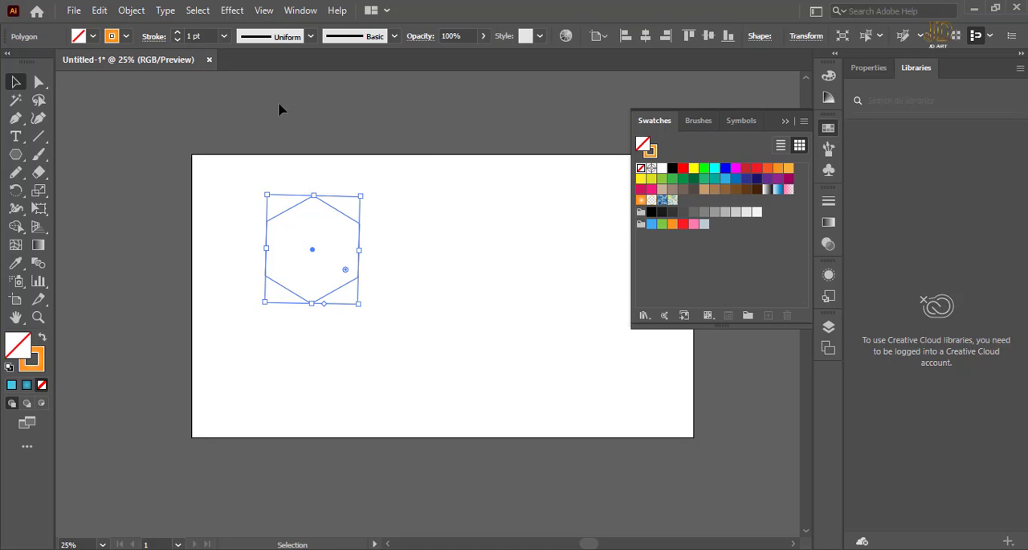
pyautogui.click(426, 217)
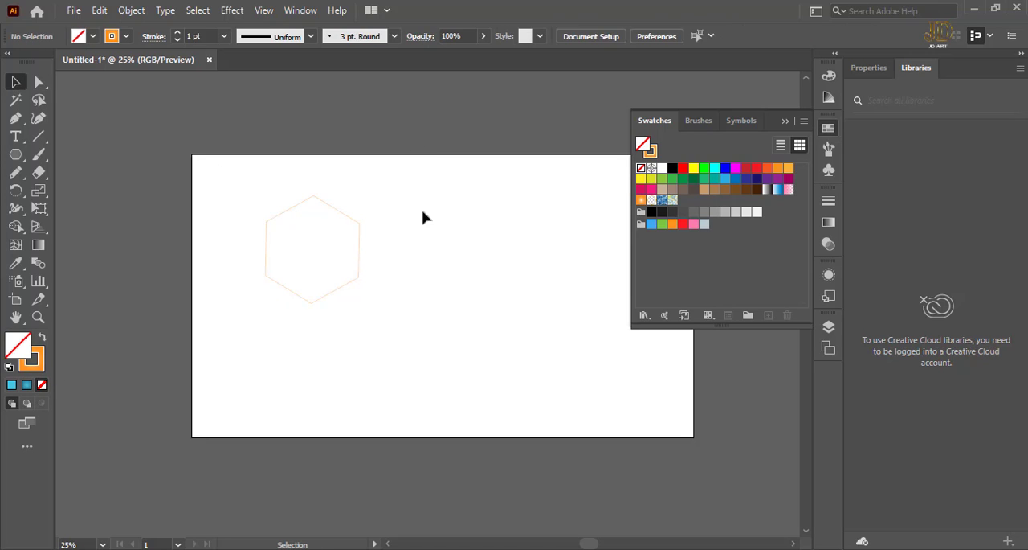
# Set the hexagon's stroke weight to 2 pt.
pyautogui.click(333, 212)
pyautogui.click(225, 36)
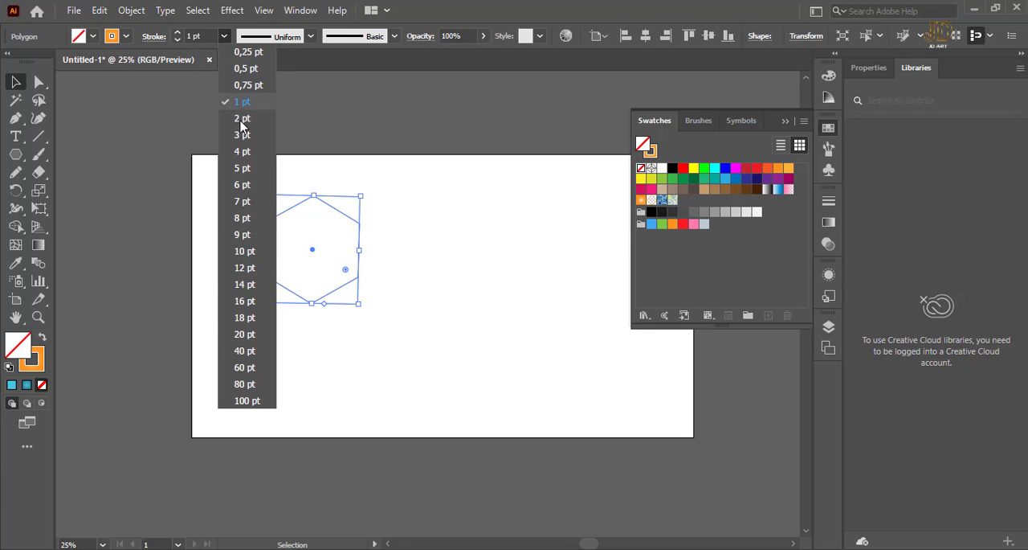
pyautogui.click(241, 125)
pyautogui.click(451, 136)
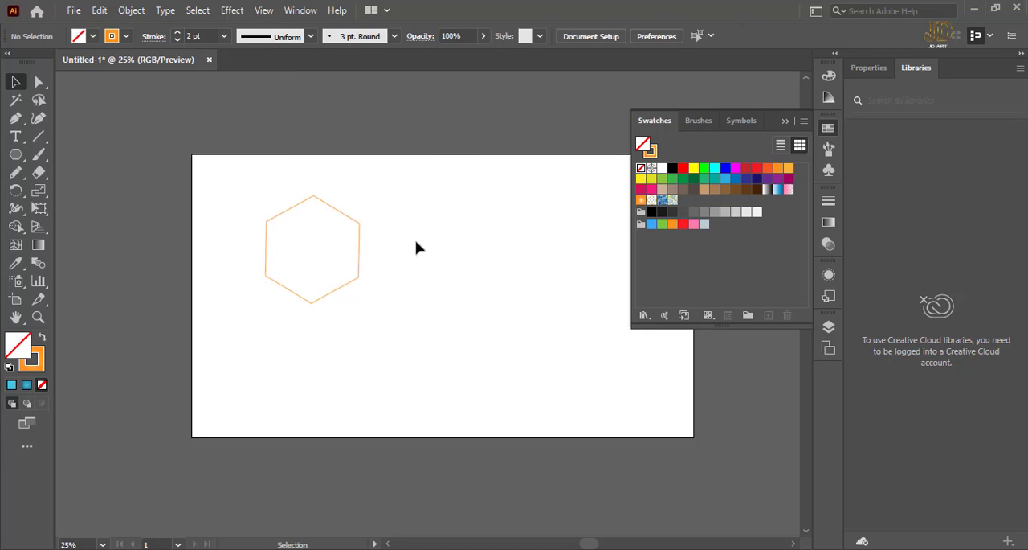
# Start a Distort & Transform > Transform effect on the hexagon with horizontal and vertical scale at 92%.
pyautogui.click(354, 217)
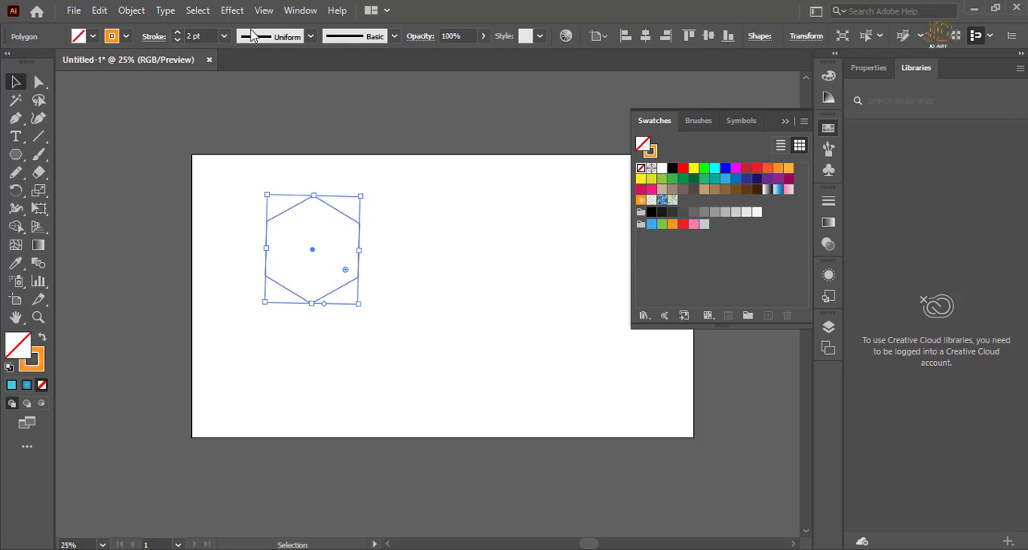
pyautogui.click(231, 12)
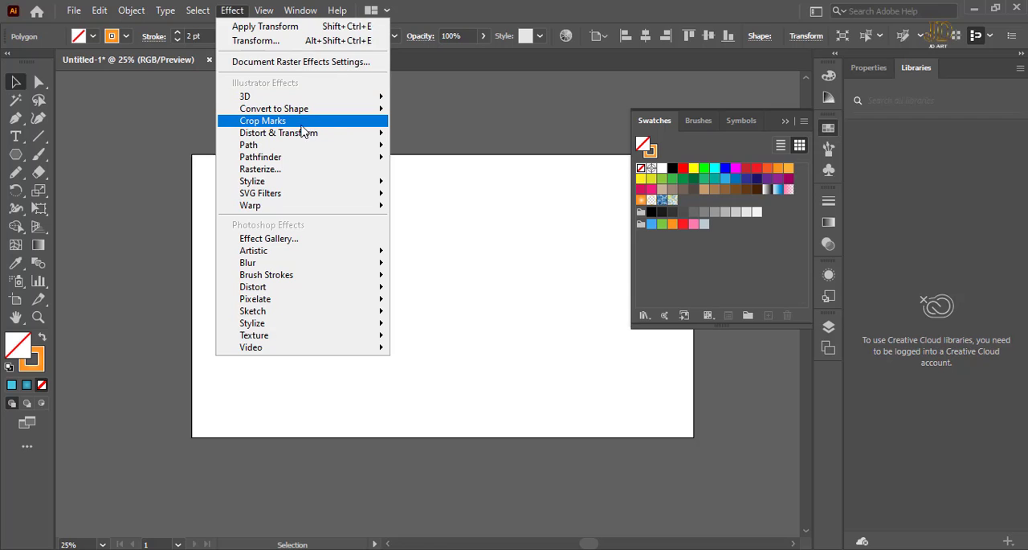
pyautogui.moveTo(372, 138)
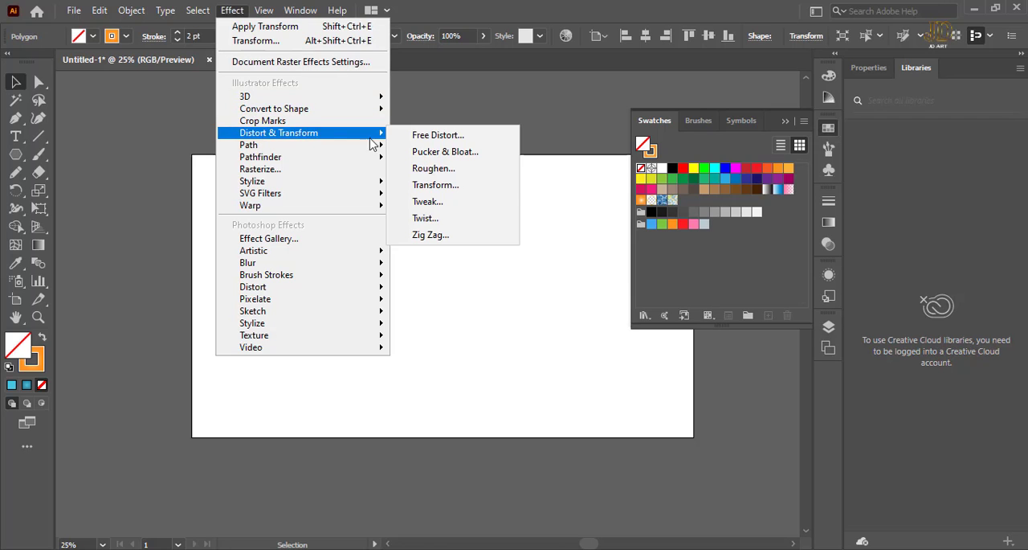
pyautogui.click(438, 184)
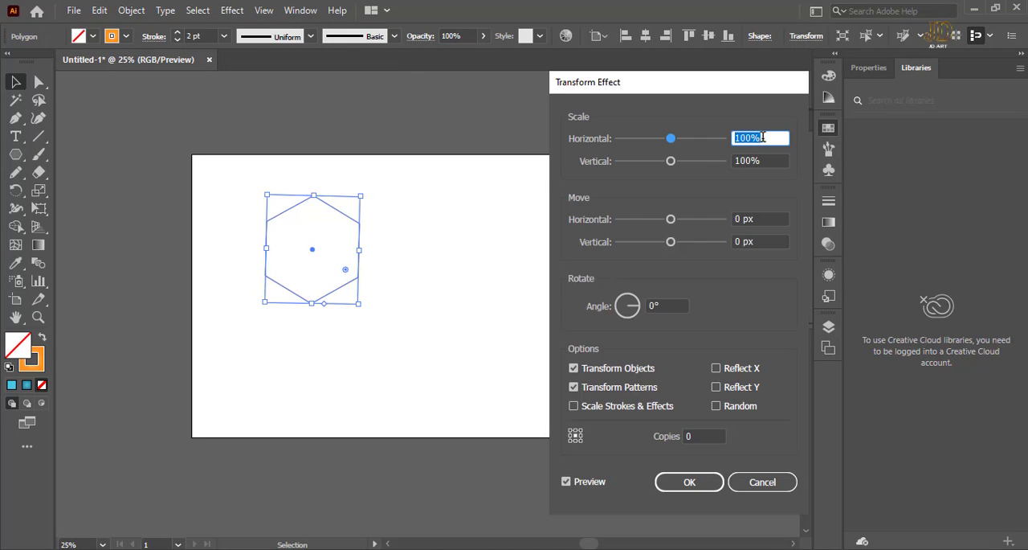
pyautogui.write('92')
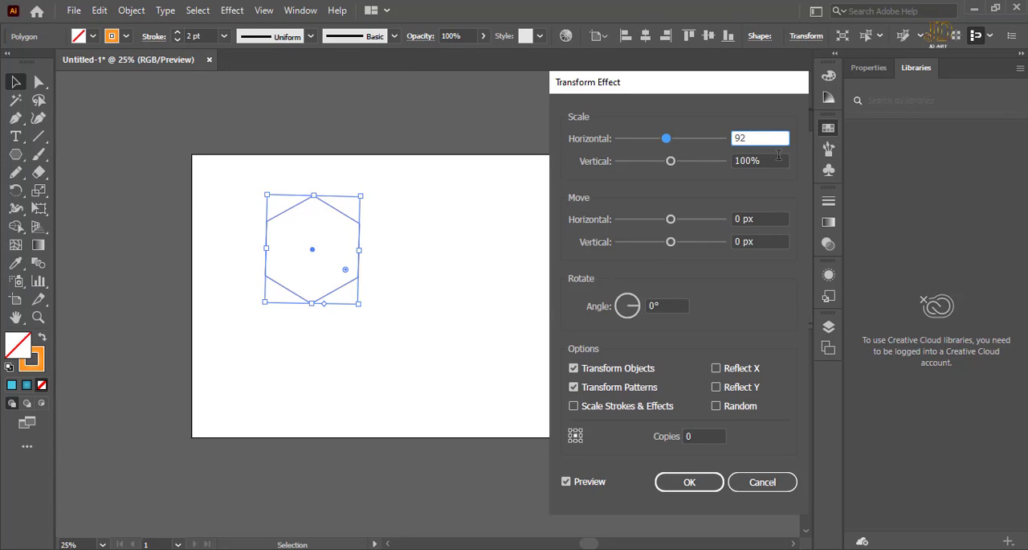
pyautogui.press('Tab')
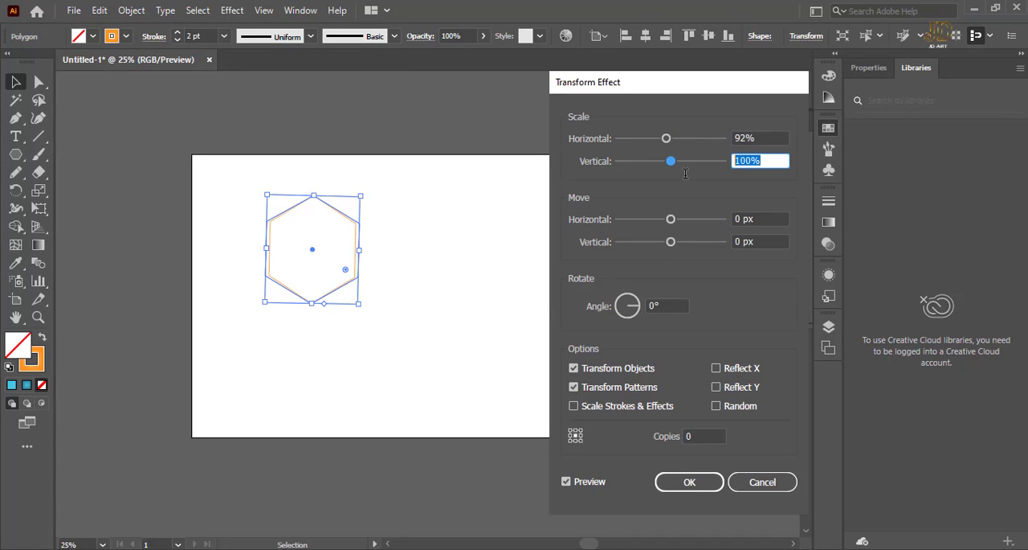
pyautogui.write('92')
# Set the number of copies in the Transform effect to 26.
pyautogui.click(706, 431)
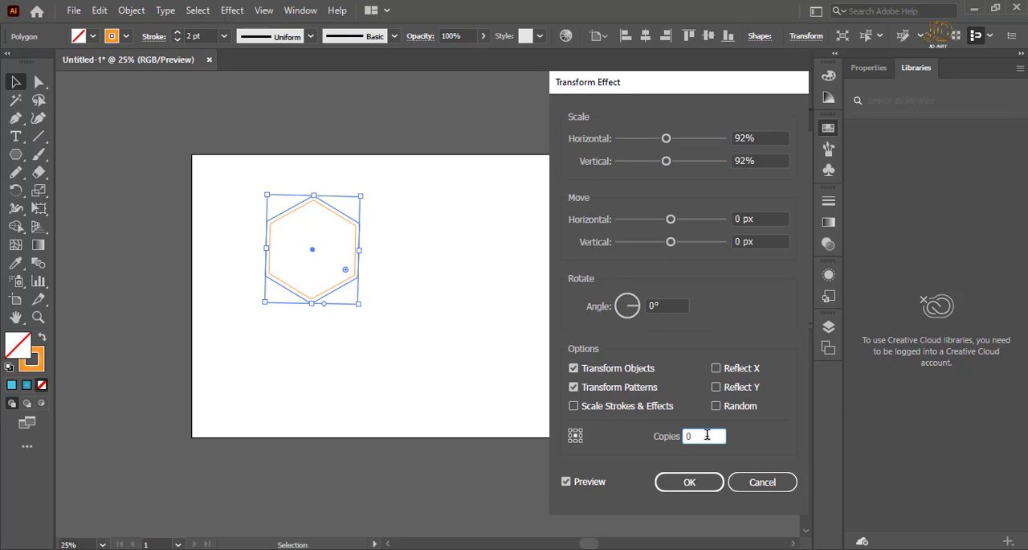
pyautogui.press('Up')
pyautogui.press('Up')
pyautogui.press('Up')
pyautogui.press('Up')
pyautogui.press('Up')
pyautogui.press('Up')
pyautogui.press('Up')
pyautogui.press('Up')
pyautogui.press('Up')
pyautogui.press('Up')
pyautogui.press('Up')
pyautogui.press('Up')
pyautogui.press('Up')
pyautogui.press('Up')
pyautogui.press('Up')
pyautogui.press('Up')
pyautogui.press('Up')
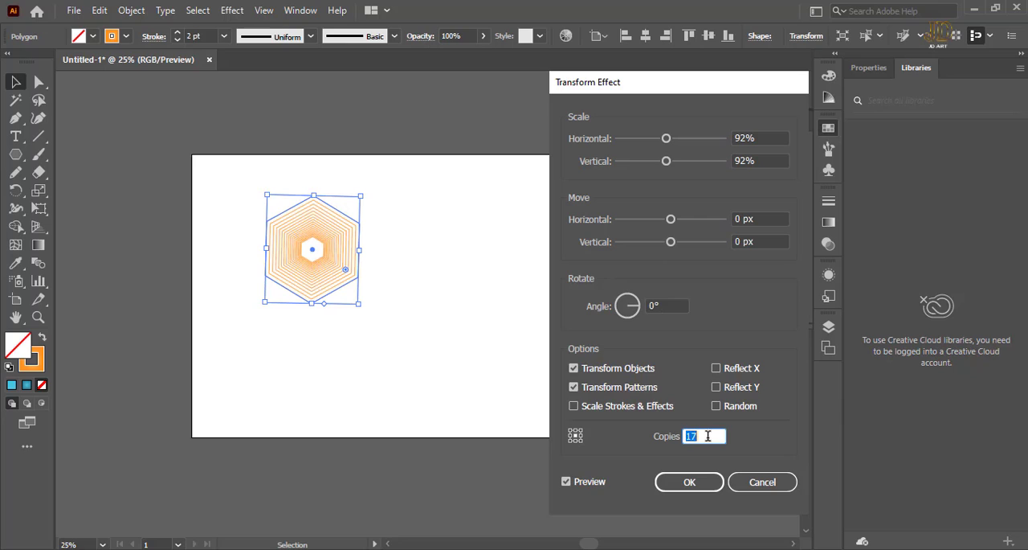
pyautogui.press('Up')
pyautogui.press('Up')
pyautogui.press('Up')
pyautogui.press('Up')
pyautogui.press('Up')
pyautogui.press('Up')
pyautogui.press('Up')
pyautogui.press('Up')
pyautogui.press('Down')
# Try out rotation angles for the hexagon copies, settle on 79°, and apply the Transform effect.
pyautogui.click(669, 306)
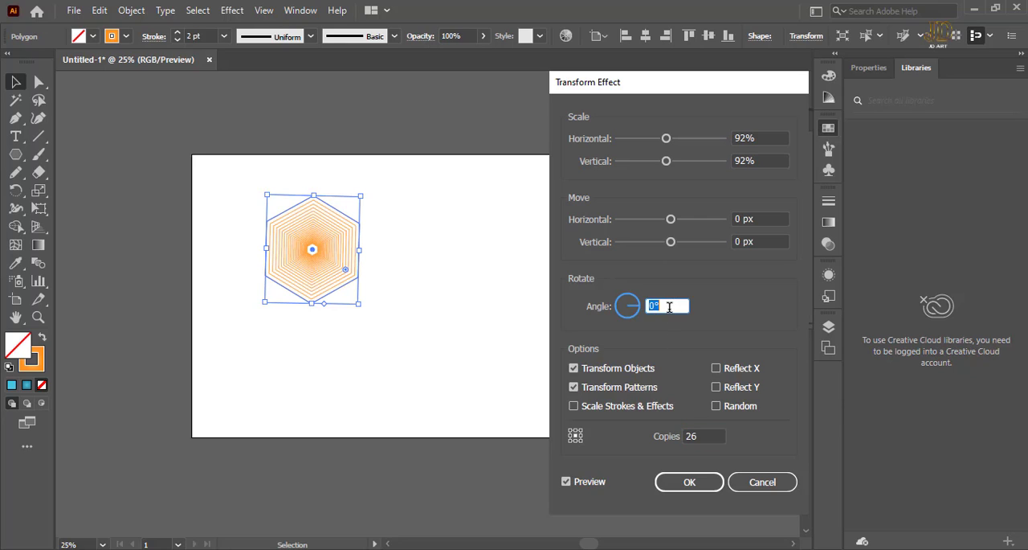
pyautogui.press('Up')
pyautogui.press('Up')
pyautogui.press('Up')
pyautogui.press('Up')
pyautogui.press('Up')
pyautogui.press('Up')
pyautogui.press('Up')
pyautogui.press('Up')
pyautogui.press('Up')
pyautogui.press('Up')
pyautogui.press('Up')
pyautogui.press('Up')
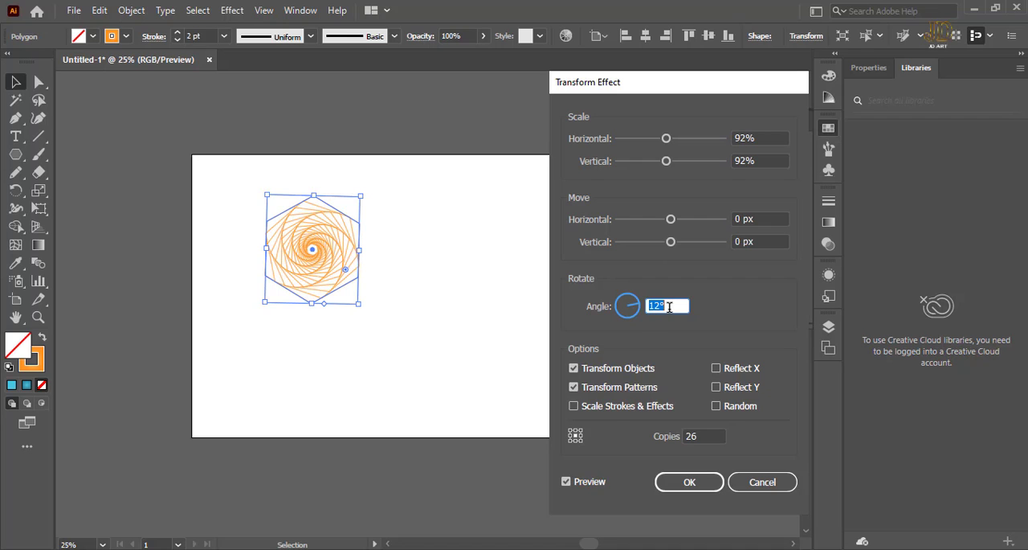
pyautogui.press('Up')
pyautogui.press('Up')
pyautogui.press('Up')
pyautogui.press('Up')
pyautogui.press('Up')
pyautogui.press('Up')
pyautogui.press('Up')
pyautogui.press('Up')
pyautogui.press('Up')
pyautogui.press('Up')
pyautogui.press('Up')
pyautogui.press('Up')
pyautogui.press('Up')
pyautogui.press('Up')
pyautogui.press('Up')
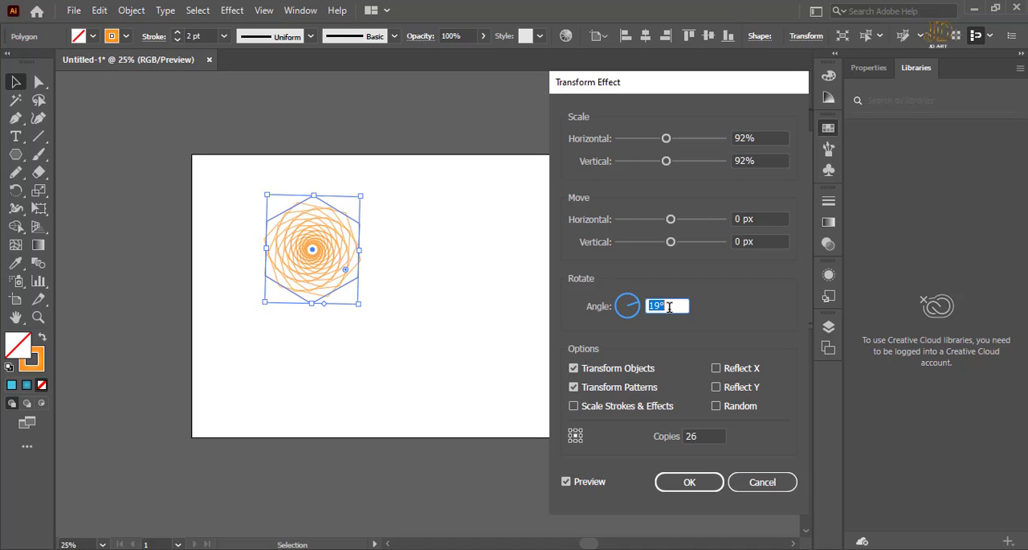
pyautogui.press('Up')
pyautogui.press('Up')
pyautogui.press('Up')
pyautogui.press('Up')
pyautogui.press('Up')
pyautogui.press('Up')
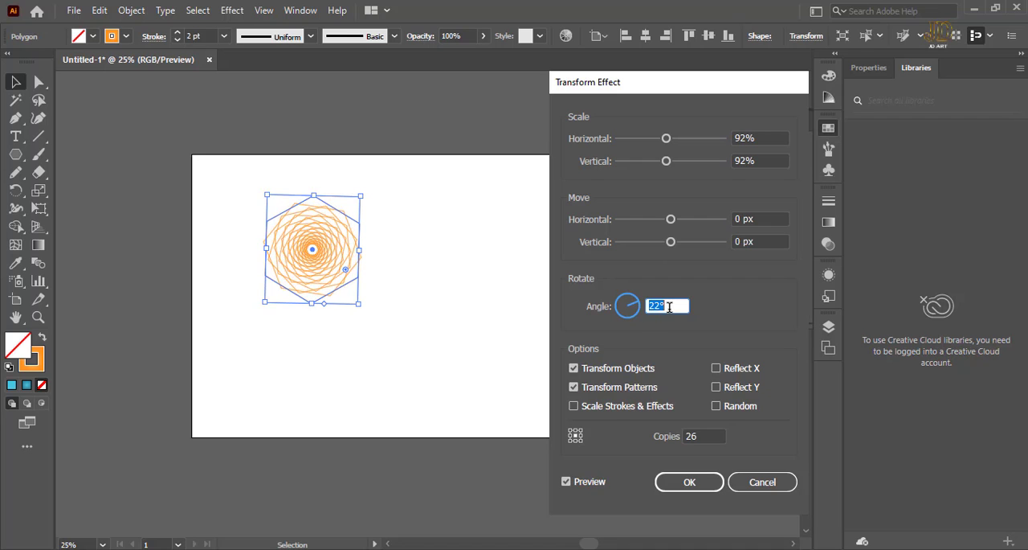
pyautogui.press('Down')
pyautogui.press('Down')
pyautogui.press('Down')
pyautogui.press('Down')
pyautogui.press('Down')
pyautogui.press('Down')
pyautogui.press('Up')
pyautogui.press('Up')
pyautogui.press('Up')
pyautogui.press('Up')
pyautogui.press('Up')
pyautogui.press('Up')
pyautogui.press('Up')
pyautogui.press('Up')
pyautogui.press('Up')
pyautogui.press('Up')
pyautogui.press('Up')
pyautogui.press('Up')
pyautogui.press('Up')
pyautogui.press('Up')
pyautogui.press('Up')
pyautogui.press('Up')
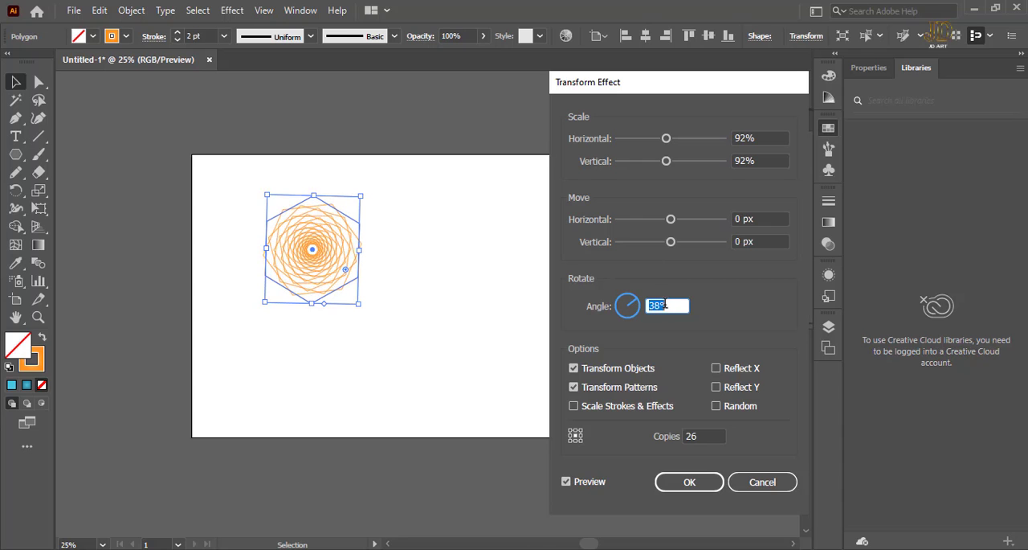
pyautogui.press('Up')
pyautogui.press('Up')
pyautogui.press('Up')
pyautogui.press('Up')
pyautogui.press('Up')
pyautogui.press('Up')
pyautogui.press('Up')
pyautogui.press('Up')
pyautogui.press('Up')
pyautogui.press('Up')
pyautogui.press('Up')
pyautogui.press('Up')
pyautogui.press('Up')
pyautogui.press('Up')
pyautogui.press('Up')
pyautogui.press('Up')
pyautogui.press('Up')
pyautogui.press('Up')
pyautogui.press('Up')
pyautogui.press('Up')
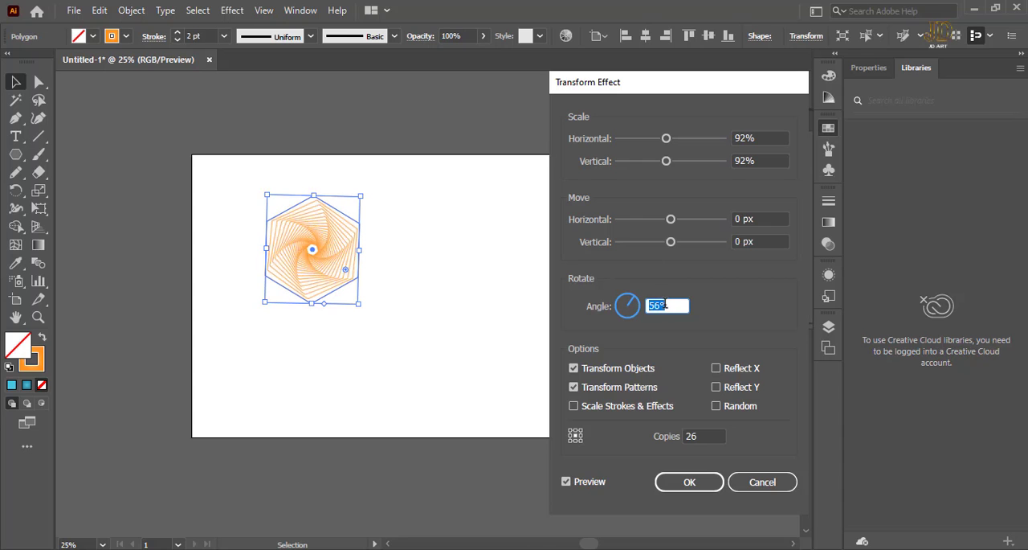
pyautogui.press('Up')
pyautogui.press('Up')
pyautogui.press('Up')
pyautogui.press('Up')
pyautogui.press('Up')
pyautogui.press('Up')
pyautogui.press('Up')
pyautogui.press('Up')
pyautogui.press('Up')
pyautogui.press('Up')
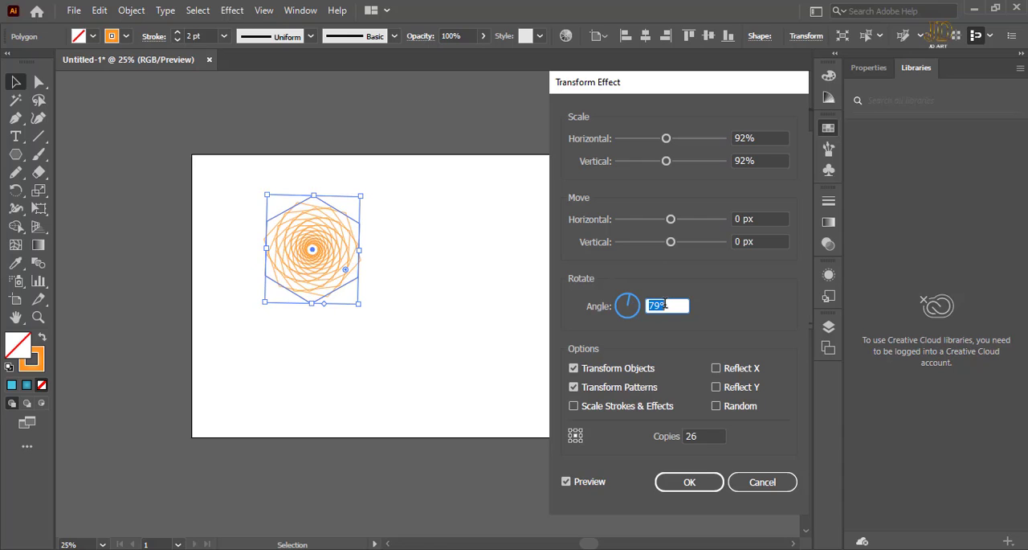
pyautogui.click(693, 482)
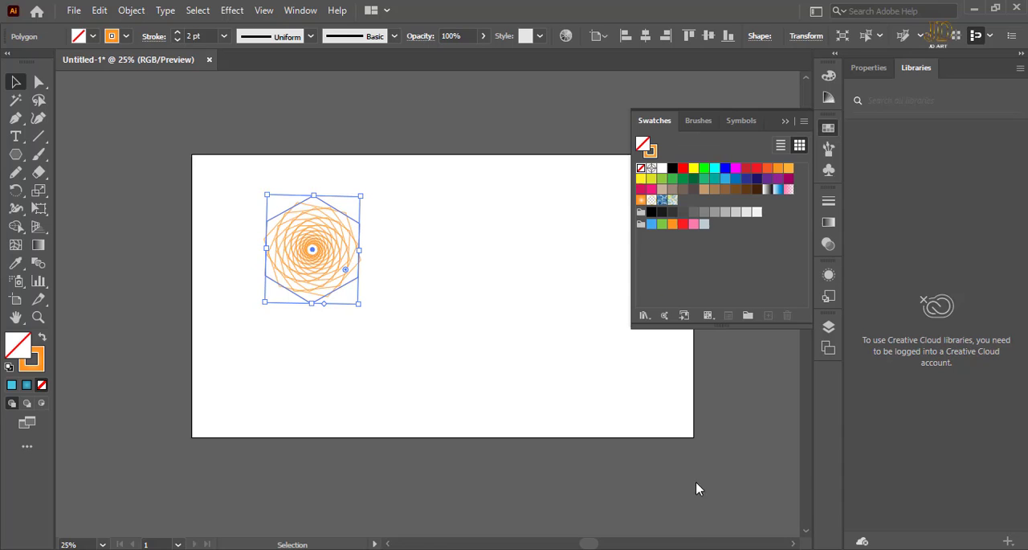
pyautogui.click(343, 104)
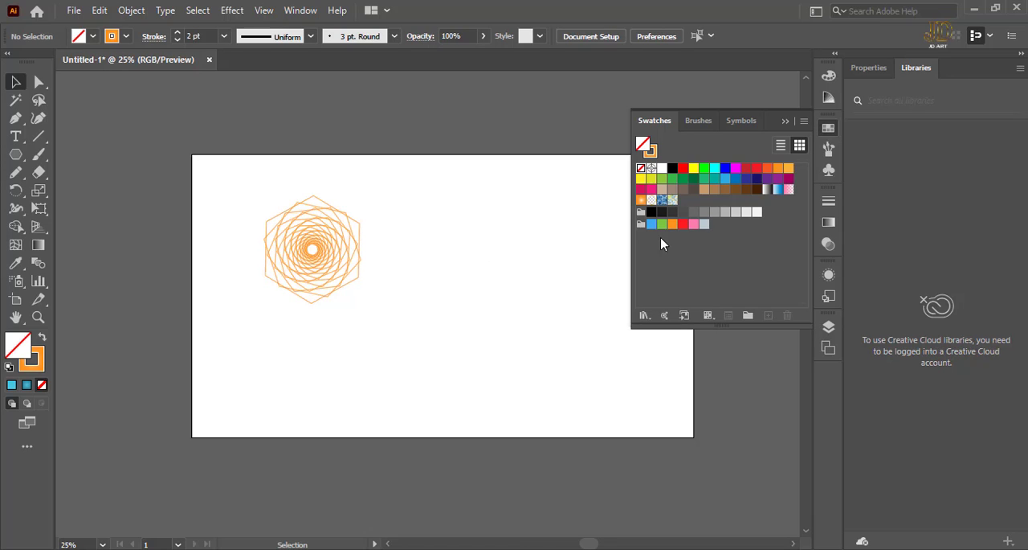
pyautogui.click(694, 169)
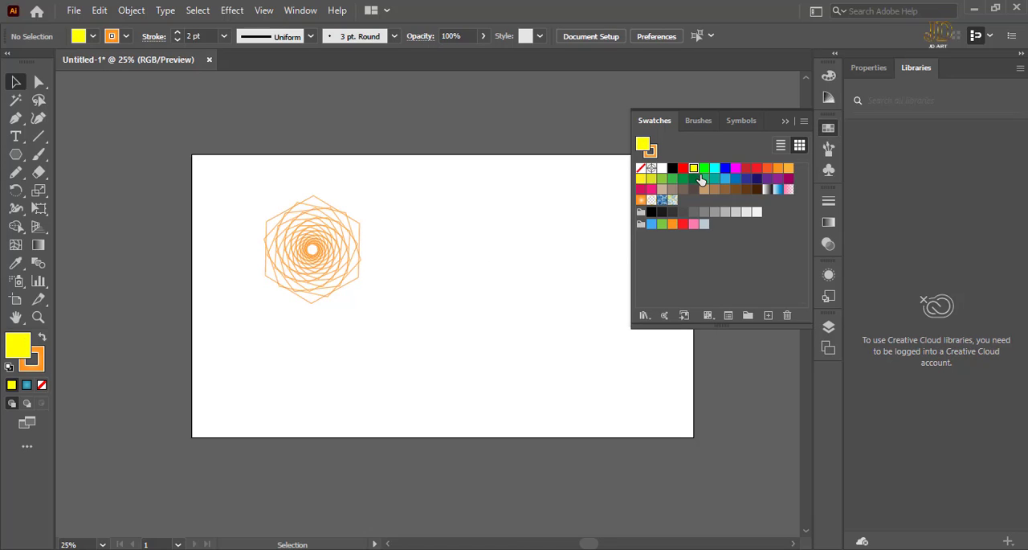
pyautogui.hotkey('shift', 'x')
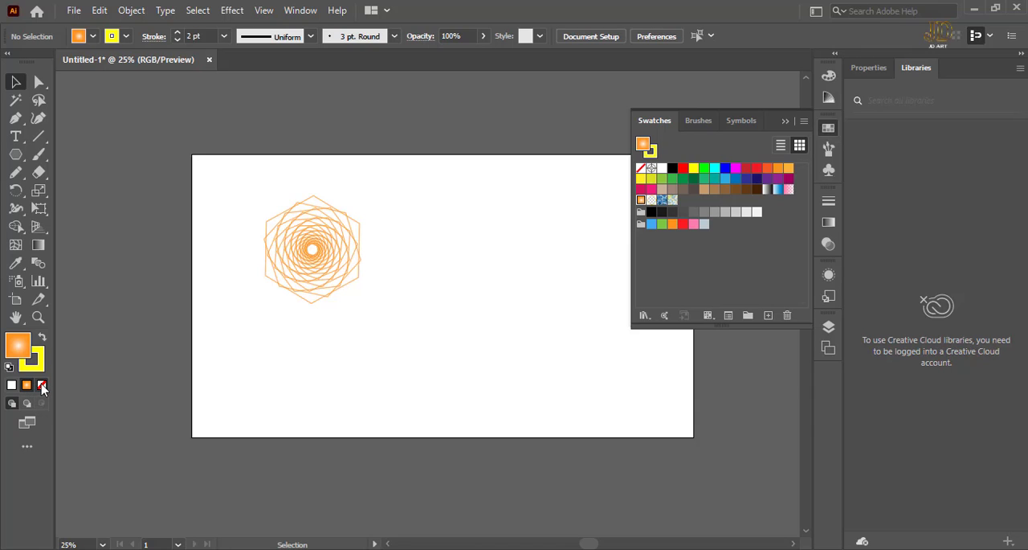
pyautogui.press('/')
# Recolor the spiral hexagon's stroke, trying yellow and green before settling on cyan.
pyautogui.click(360, 251)
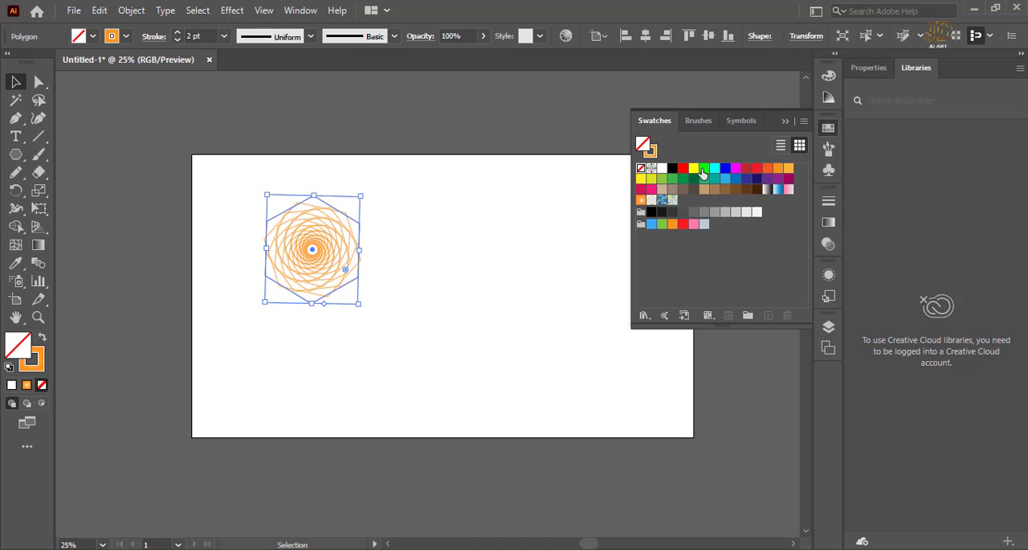
pyautogui.click(37, 360)
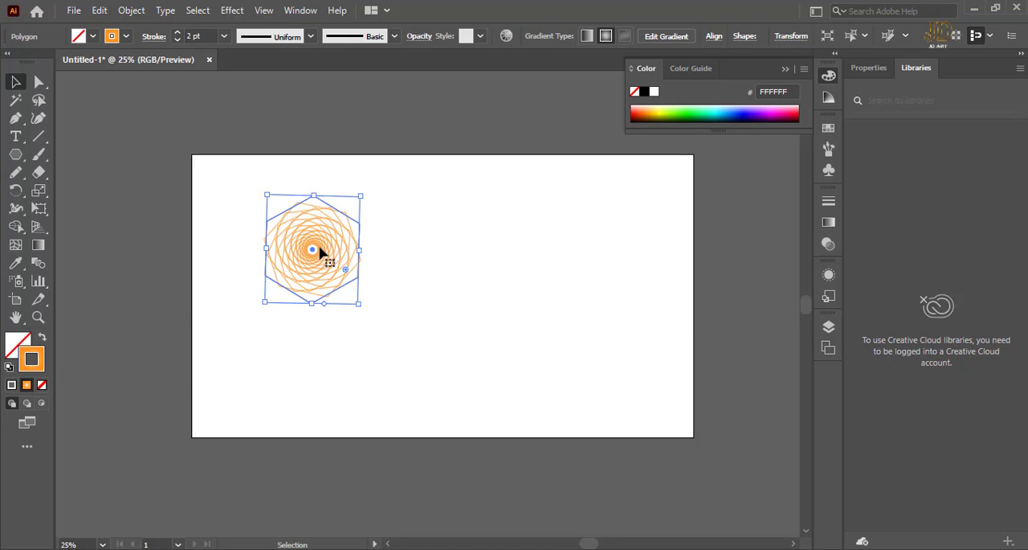
pyautogui.click(828, 128)
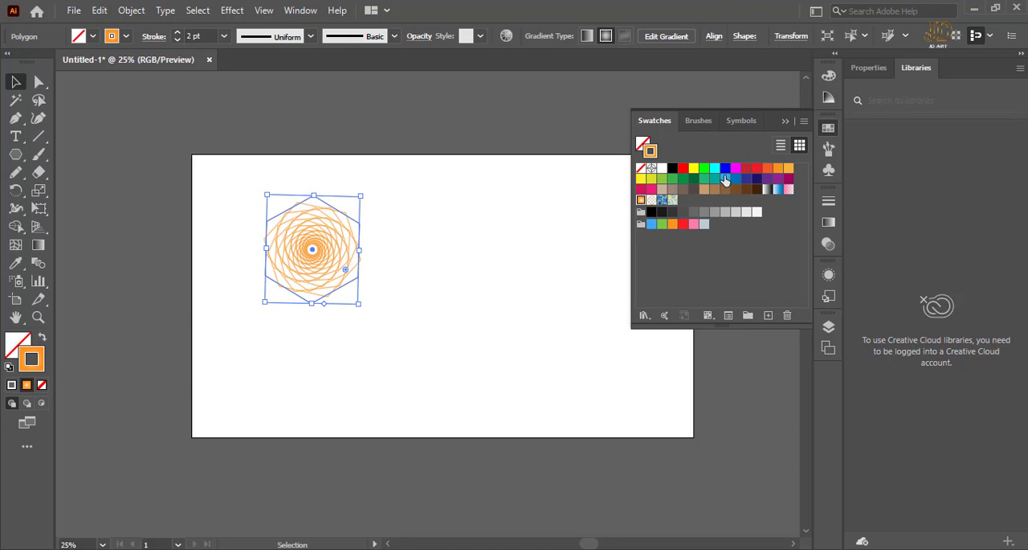
pyautogui.click(695, 171)
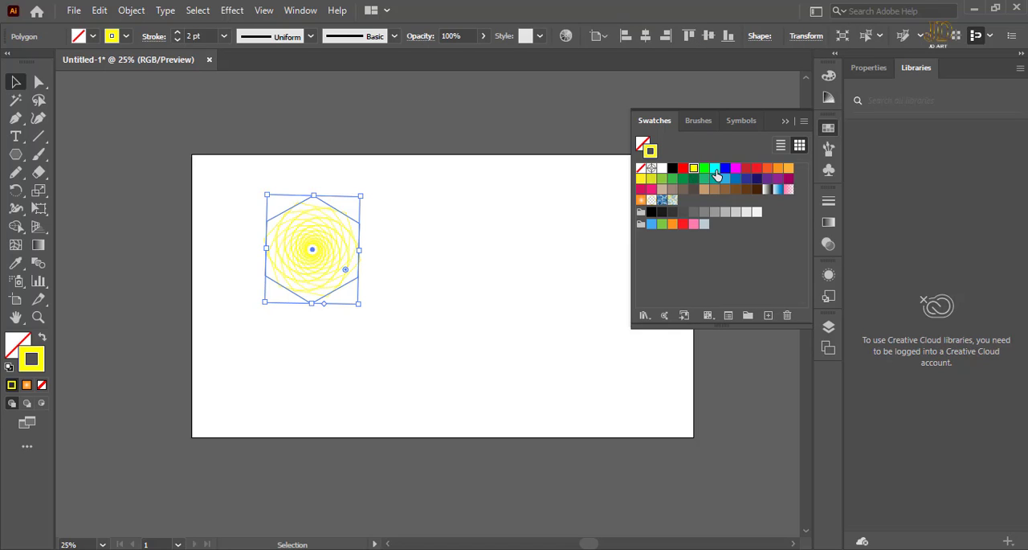
pyautogui.click(704, 170)
pyautogui.click(713, 171)
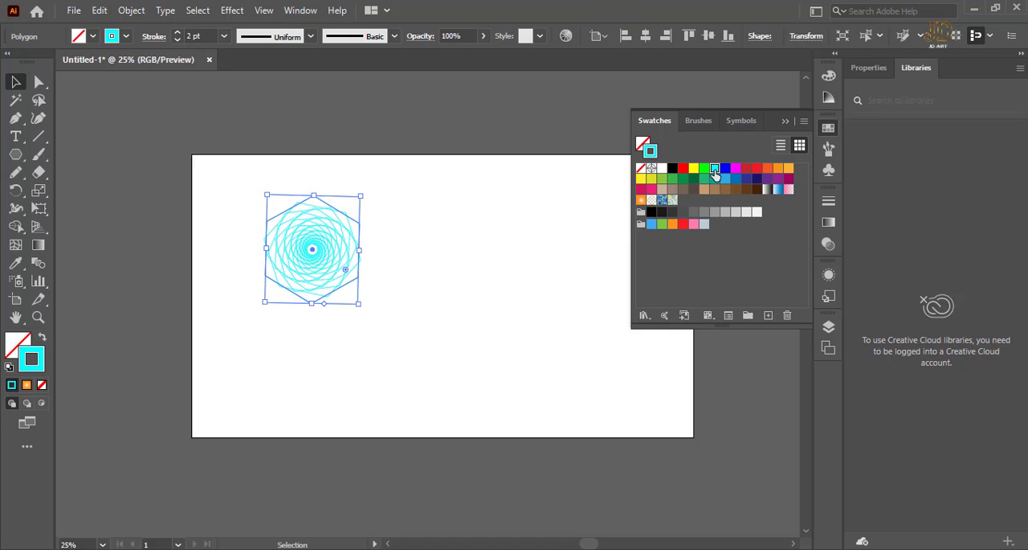
# Recolor the spiral hexagon's stroke, trying yellow, cyan, magenta and a pink gradient before settling on solid pink, and deselect it.
pyautogui.click(696, 170)
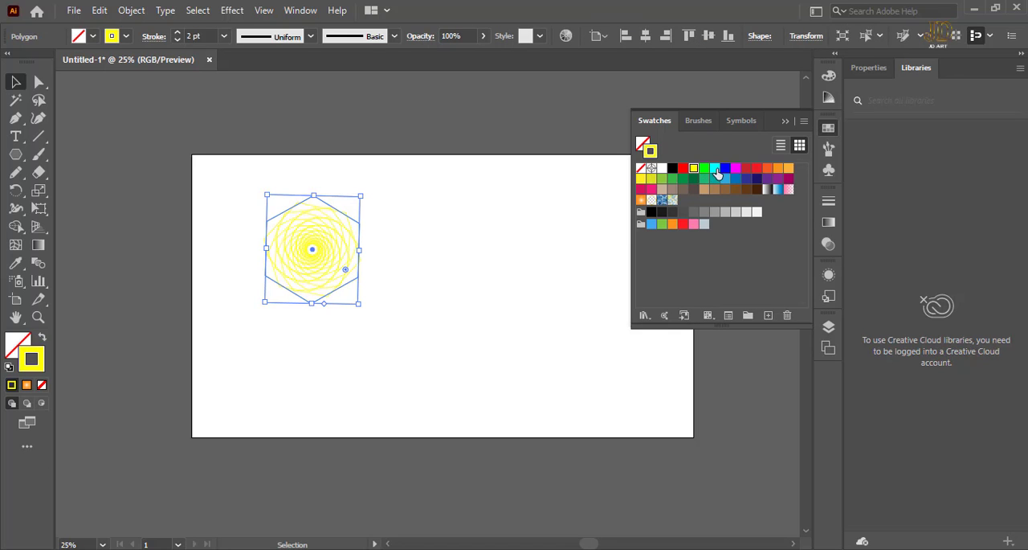
pyautogui.click(716, 170)
pyautogui.click(736, 170)
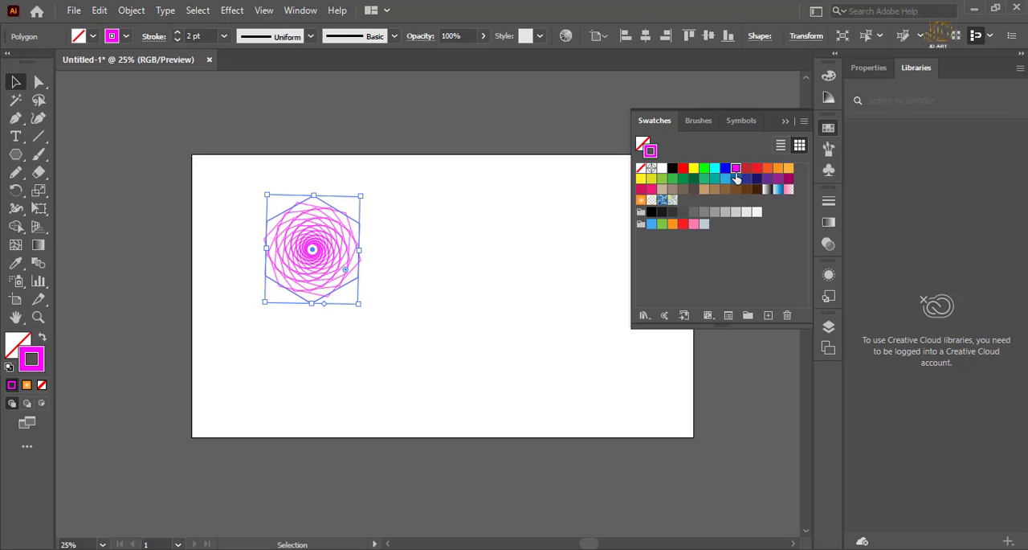
pyautogui.click(788, 190)
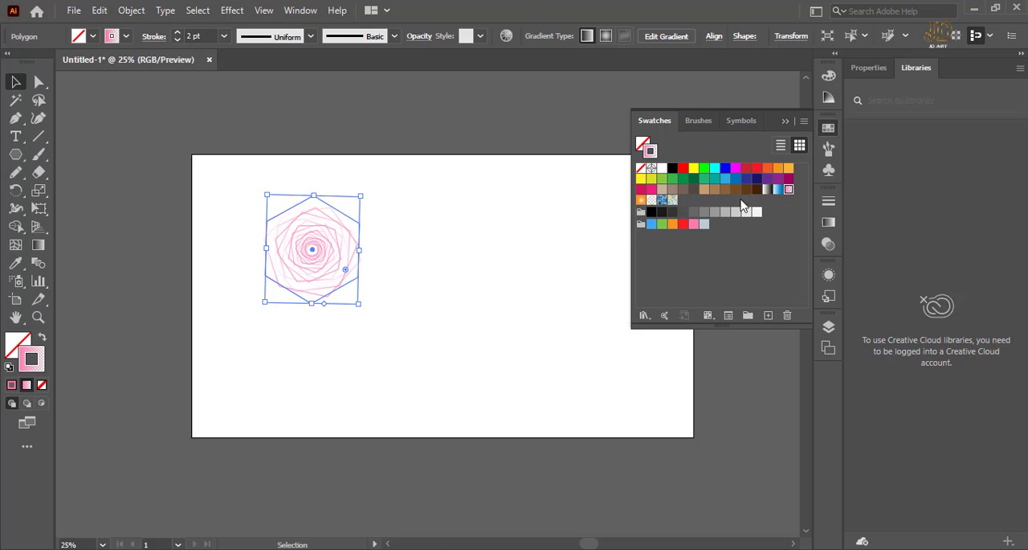
pyautogui.click(652, 189)
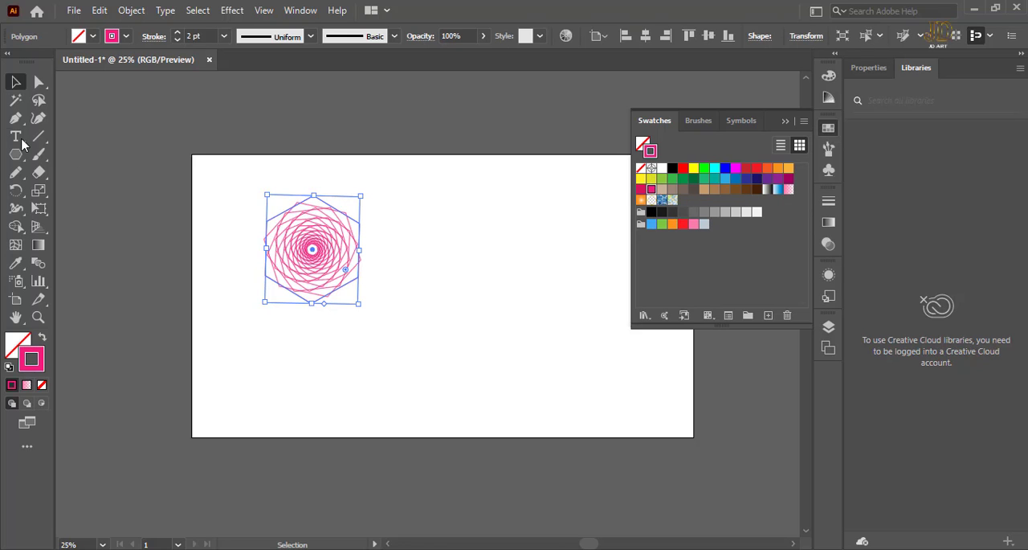
pyautogui.click(17, 82)
pyautogui.click(498, 271)
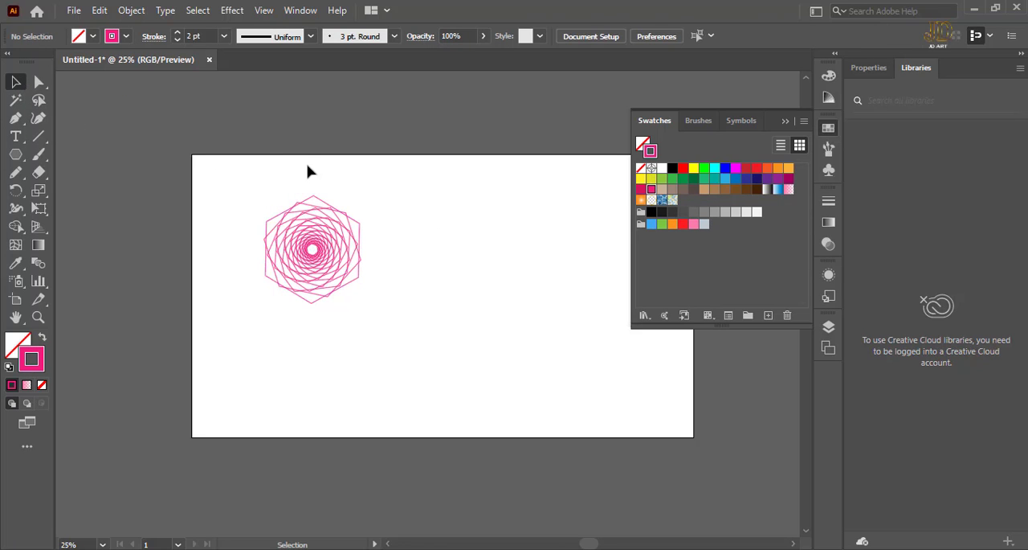
# Draw a 12-pointed star beside the spiral hexagon and move it down so it sits fully on the artboard.
pyautogui.press('space')
pyautogui.moveTo(573, 270); pyautogui.dragTo(468, 322)
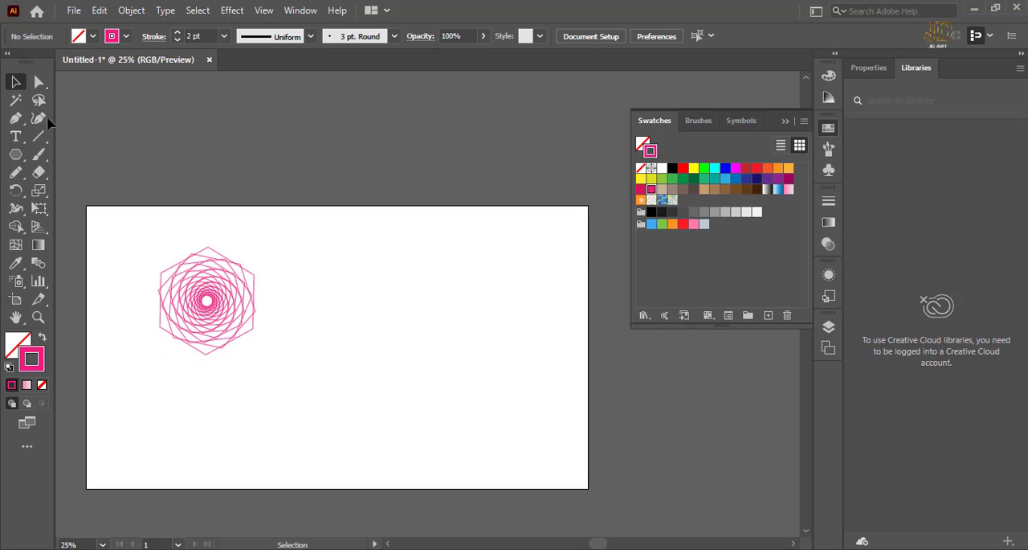
pyautogui.click(16, 154)
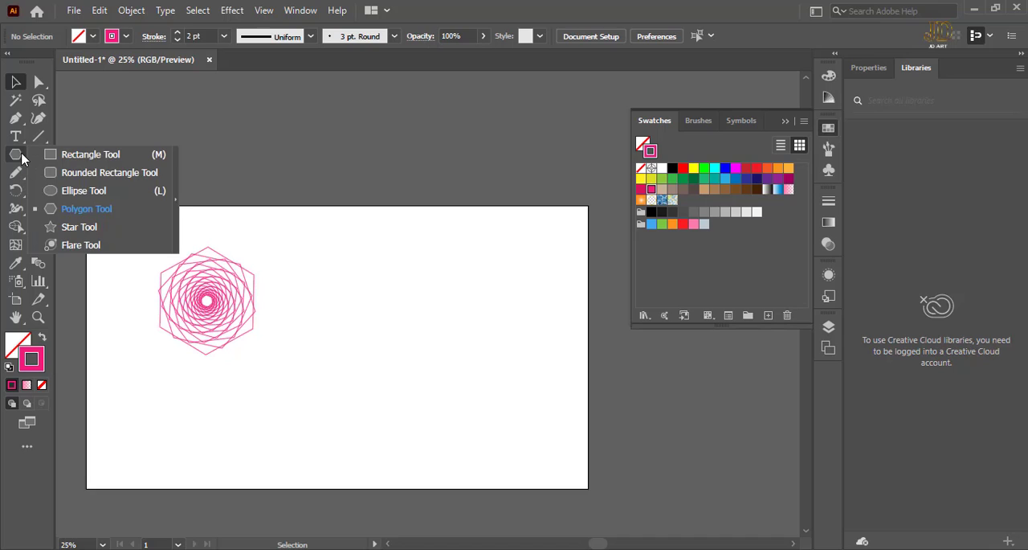
pyautogui.click(79, 227)
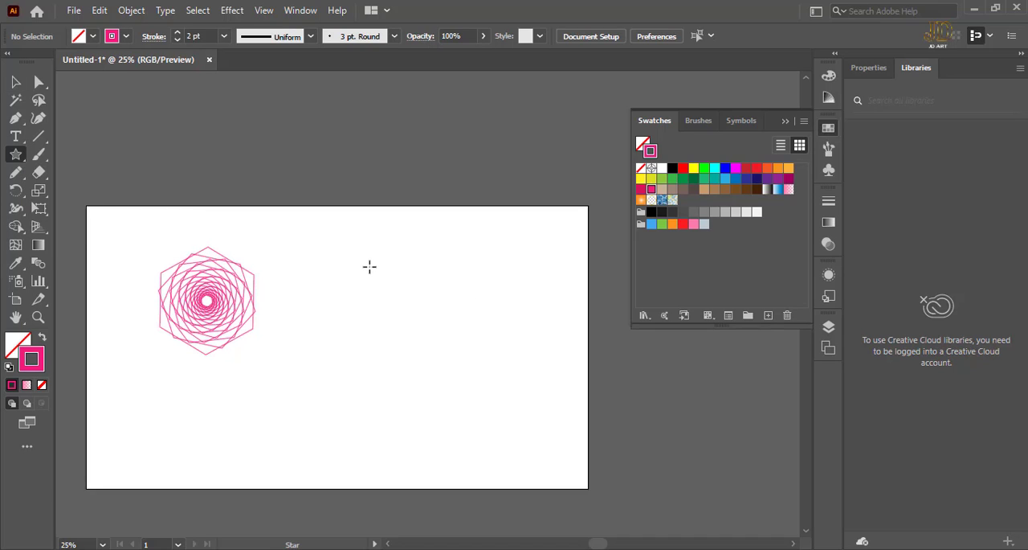
pyautogui.moveTo(372, 272); pyautogui.dragTo(415, 302)
pyautogui.click(15, 81)
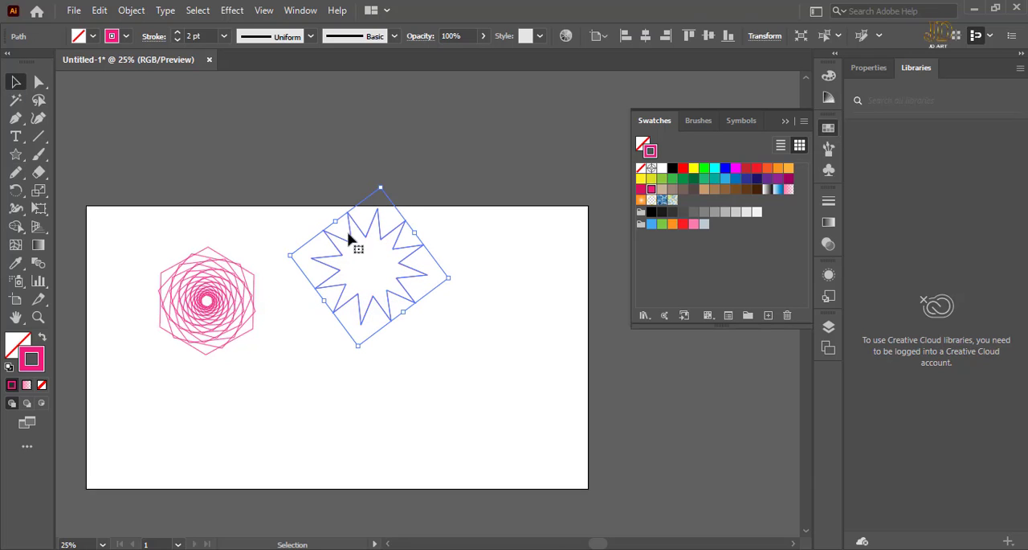
pyautogui.moveTo(372, 246); pyautogui.dragTo(372, 275)
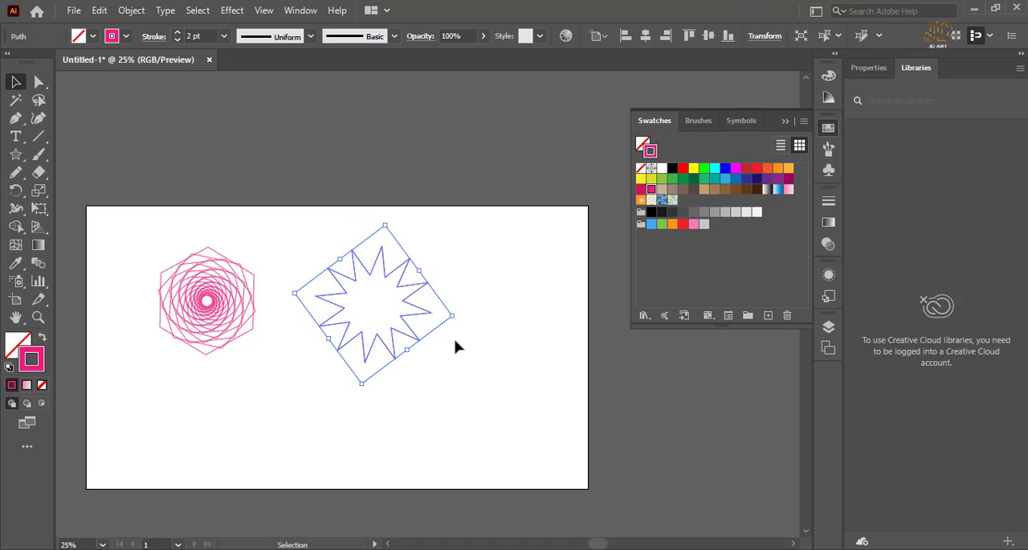
# Round all corners of the star with a radius of about 19.4 px to form a scalloped ring.
pyautogui.moveTo(452, 361); pyautogui.dragTo(306, 249)
pyautogui.click(38, 81)
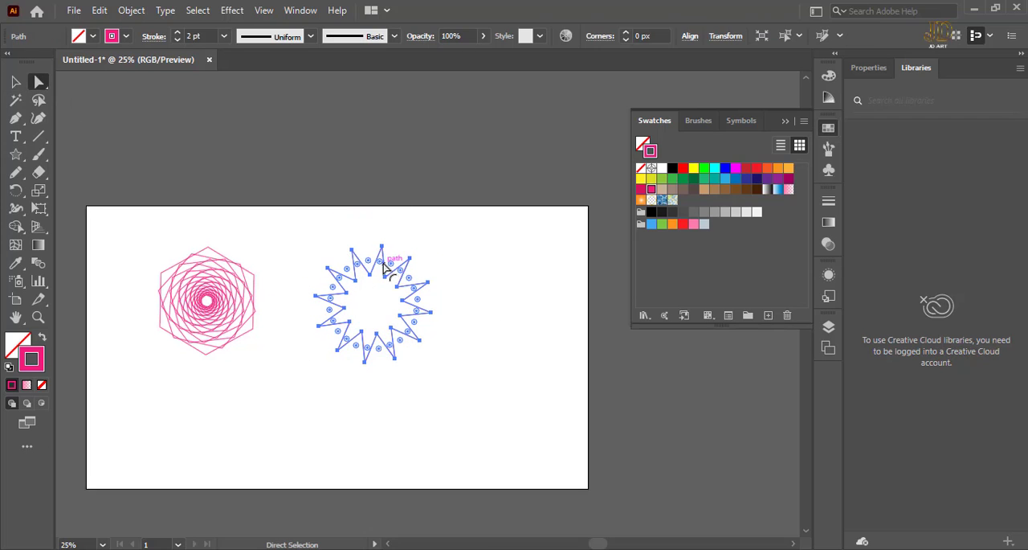
pyautogui.moveTo(384, 265); pyautogui.dragTo(401, 259)
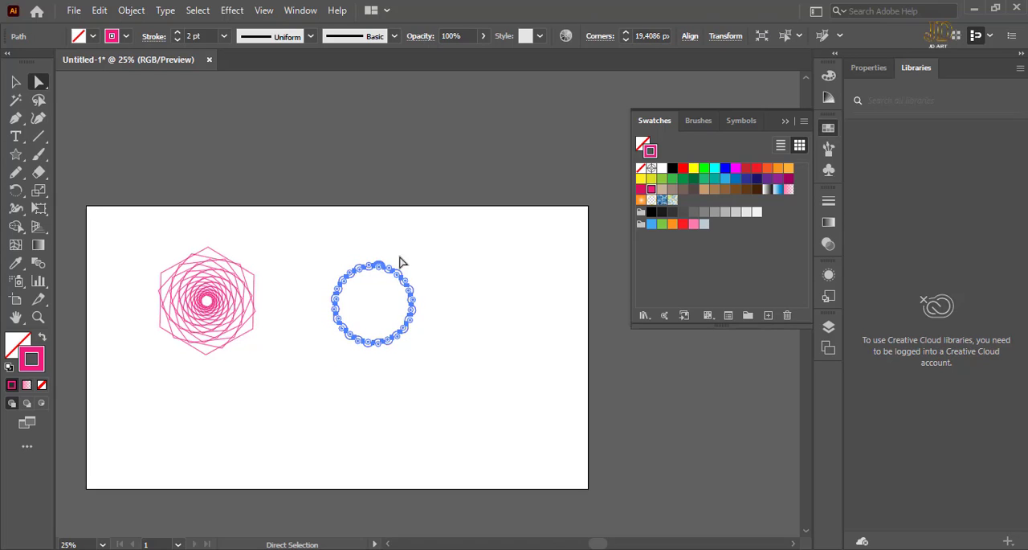
# Reselect the whole rounded star and start a Distort & Transform > Transform effect with horizontal and vertical scale at 90%.
pyautogui.click(452, 232)
pyautogui.moveTo(461, 341); pyautogui.dragTo(365, 257)
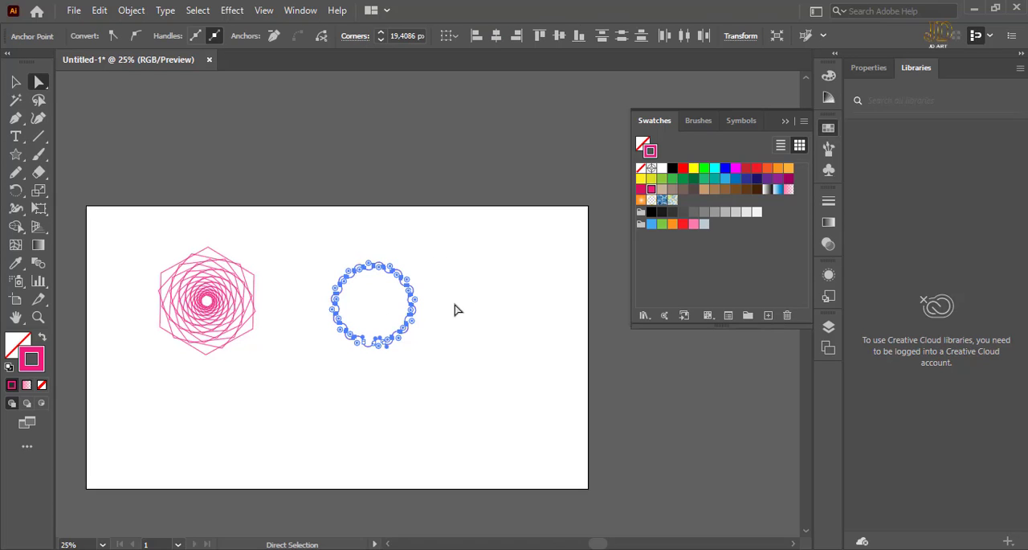
pyautogui.click(424, 250)
pyautogui.moveTo(429, 361); pyautogui.dragTo(302, 229)
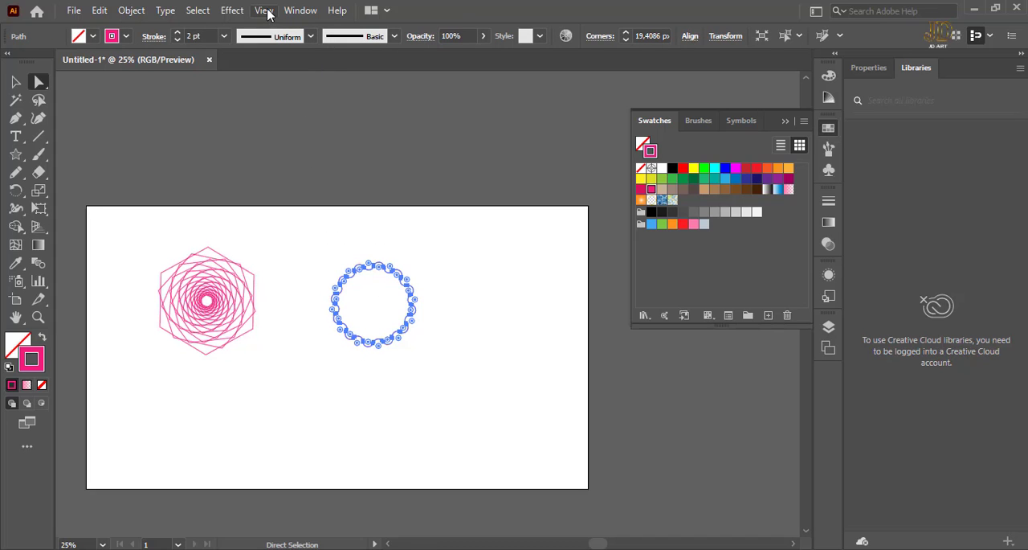
pyautogui.click(233, 10)
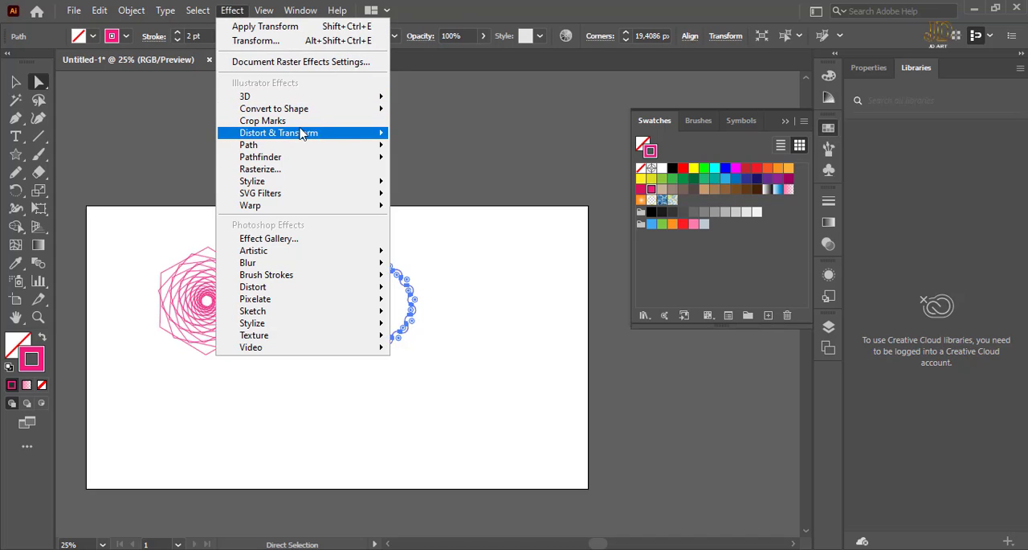
pyautogui.moveTo(344, 132)
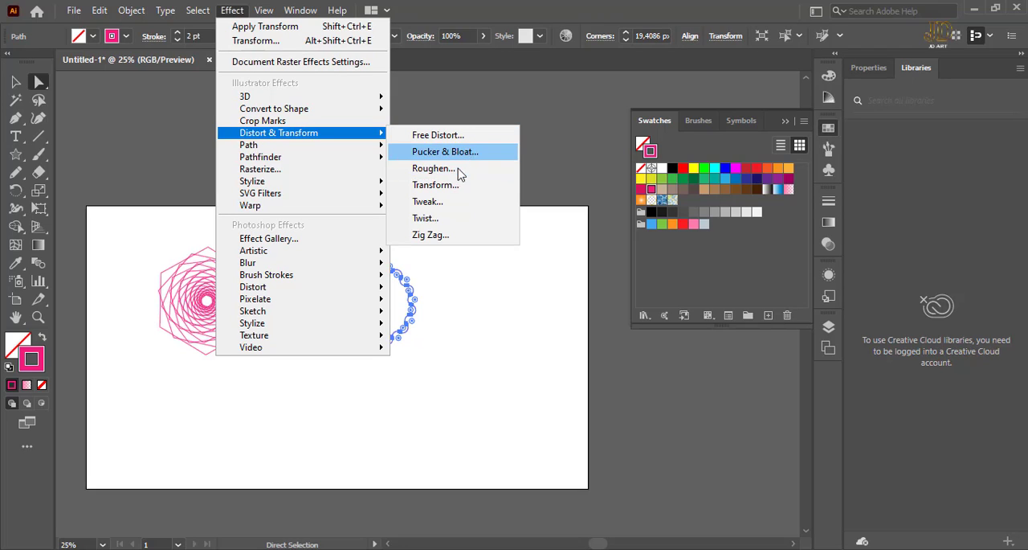
pyautogui.click(455, 185)
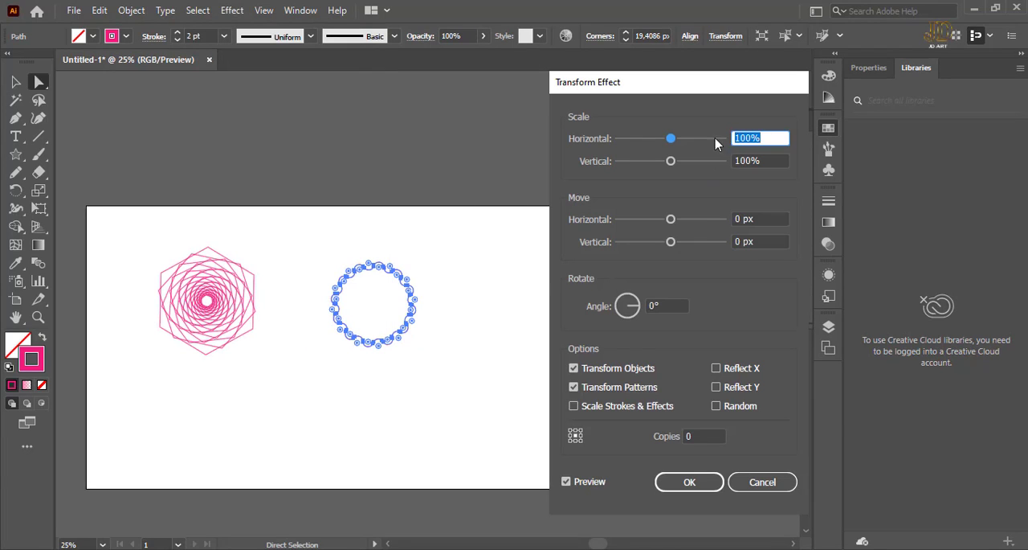
pyautogui.write('90')
pyautogui.press('Tab')
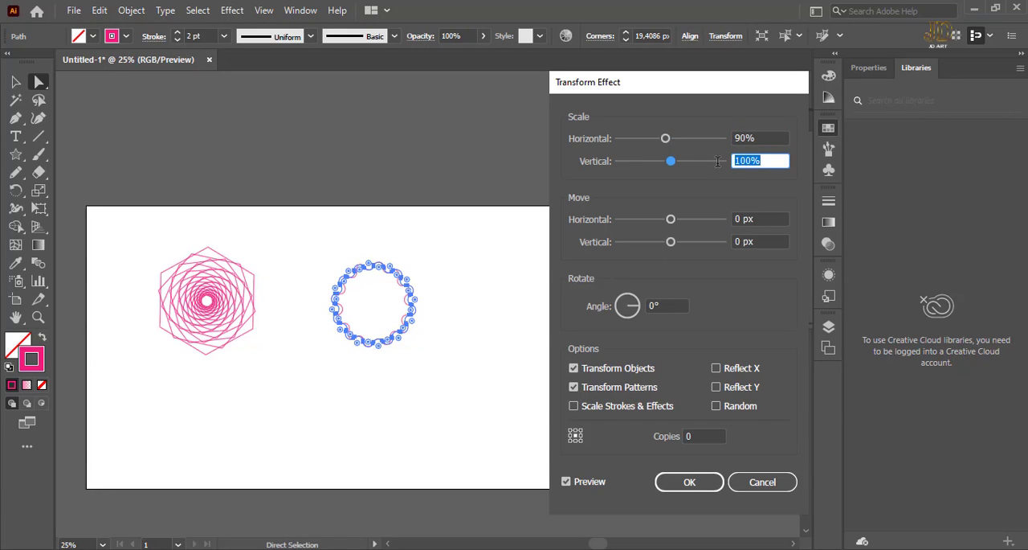
pyautogui.write('90')
# Set 23 copies and a 15° rotation angle in the Transform effect, apply it, and deselect the star.
pyautogui.click(701, 436)
pyautogui.write('9')
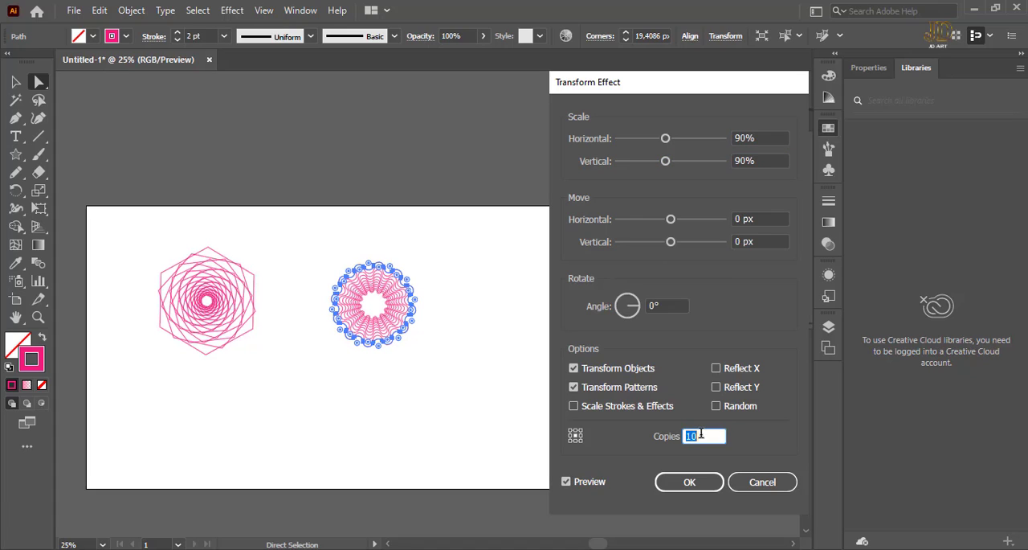
pyautogui.click(663, 302)
pyautogui.scroll(11, 661, 301)
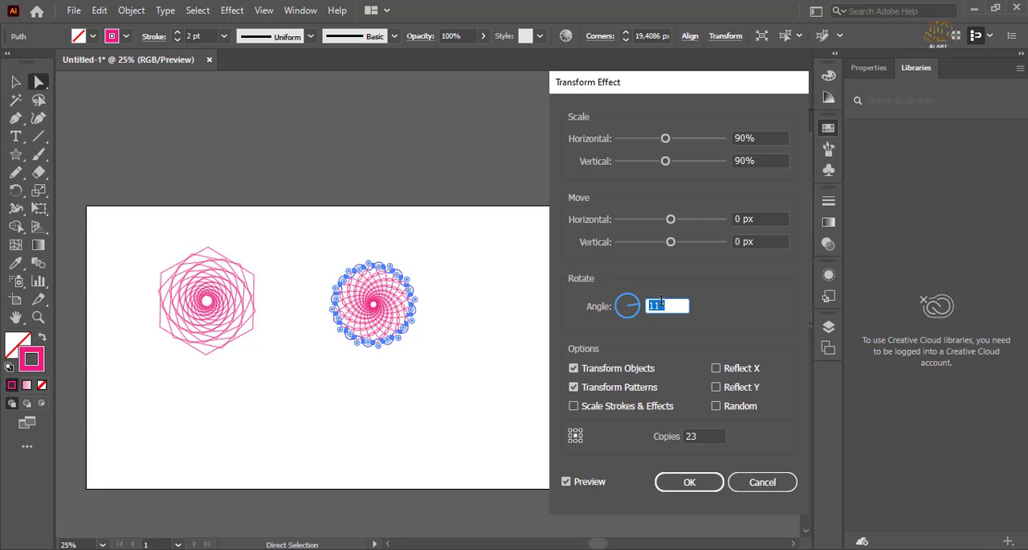
pyautogui.scroll(4, 662, 301)
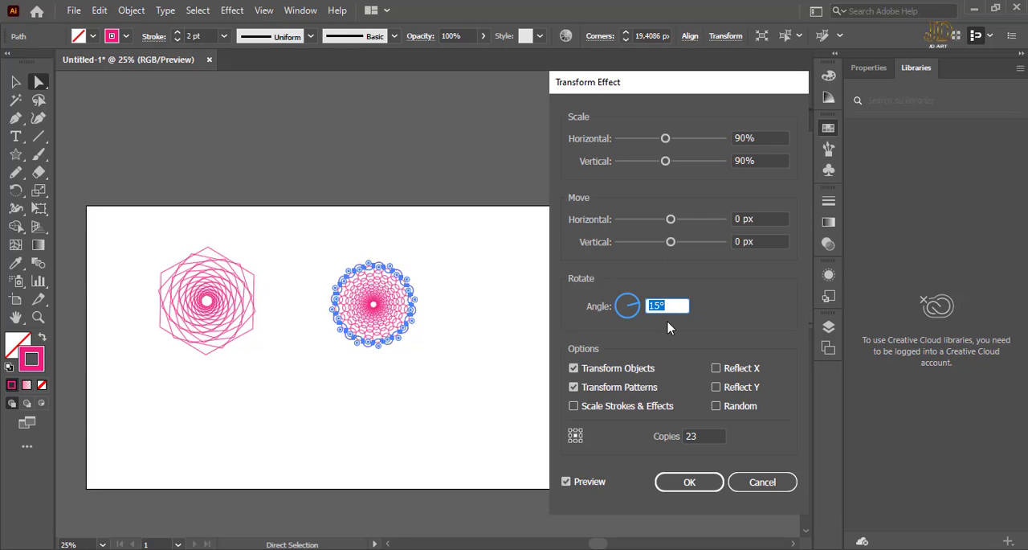
pyautogui.click(691, 482)
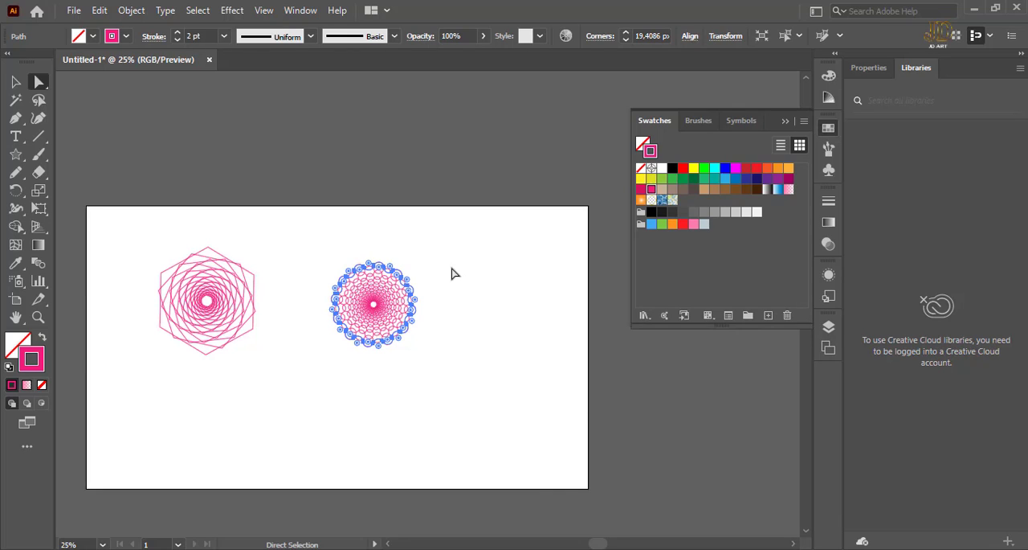
pyautogui.click(15, 82)
pyautogui.click(524, 296)
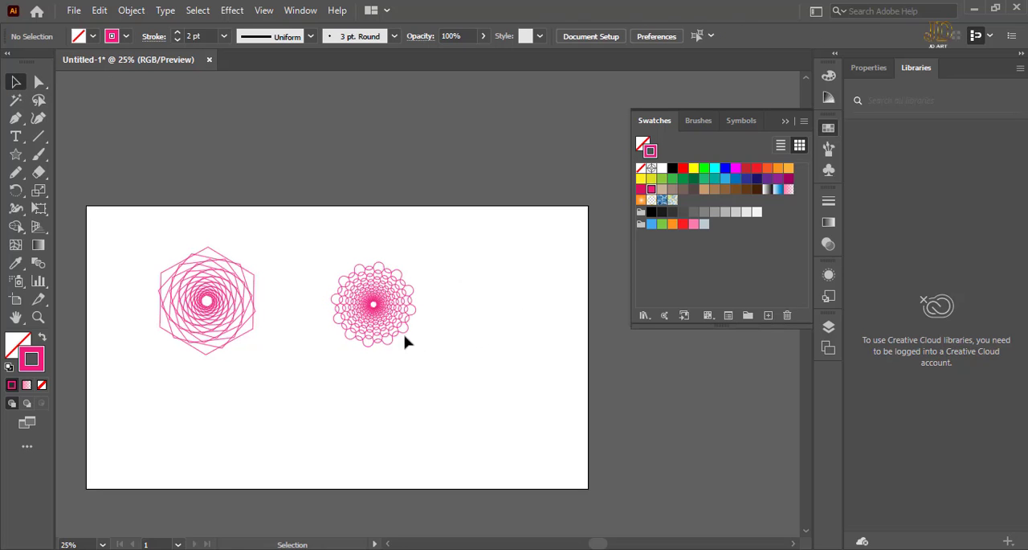
# Apply the blue gradient swatch to the star ornament's stroke and deselect it.
pyautogui.press('z')
pyautogui.moveTo(333, 315); pyautogui.dragTo(601, 410)
pyautogui.moveTo(549, 229); pyautogui.dragTo(419, 335)
pyautogui.click(426, 292)
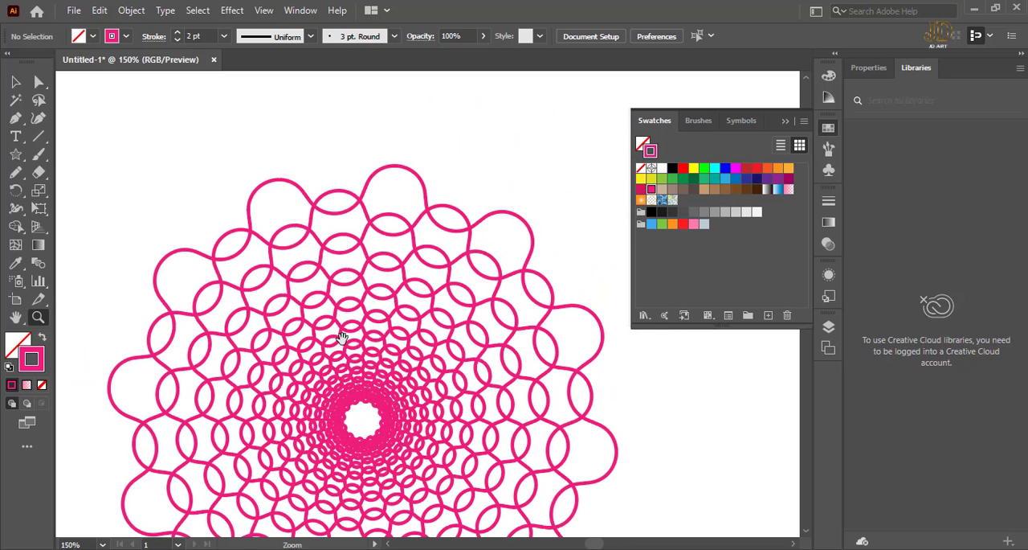
pyautogui.moveTo(408, 392); pyautogui.dragTo(407, 251)
pyautogui.click(15, 81)
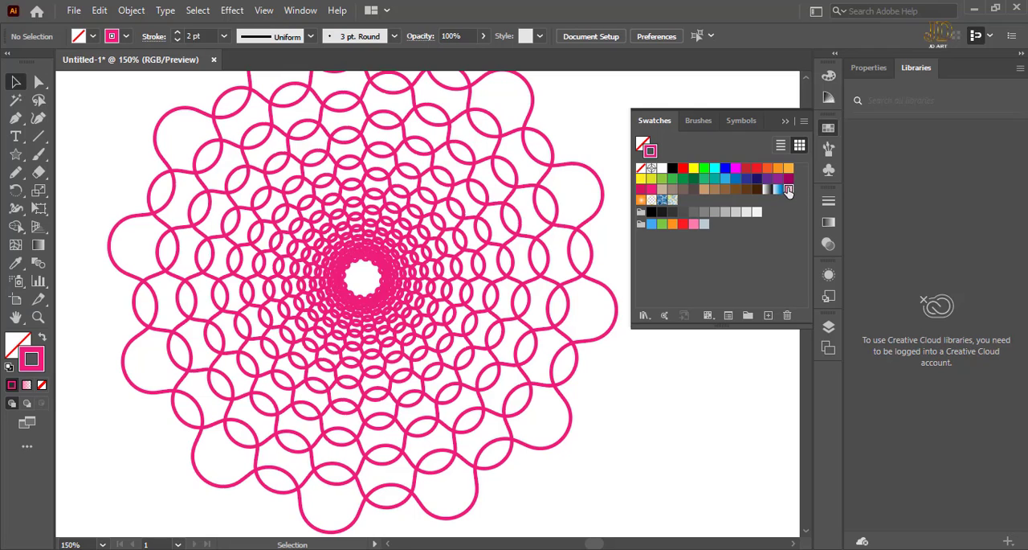
pyautogui.click(253, 173)
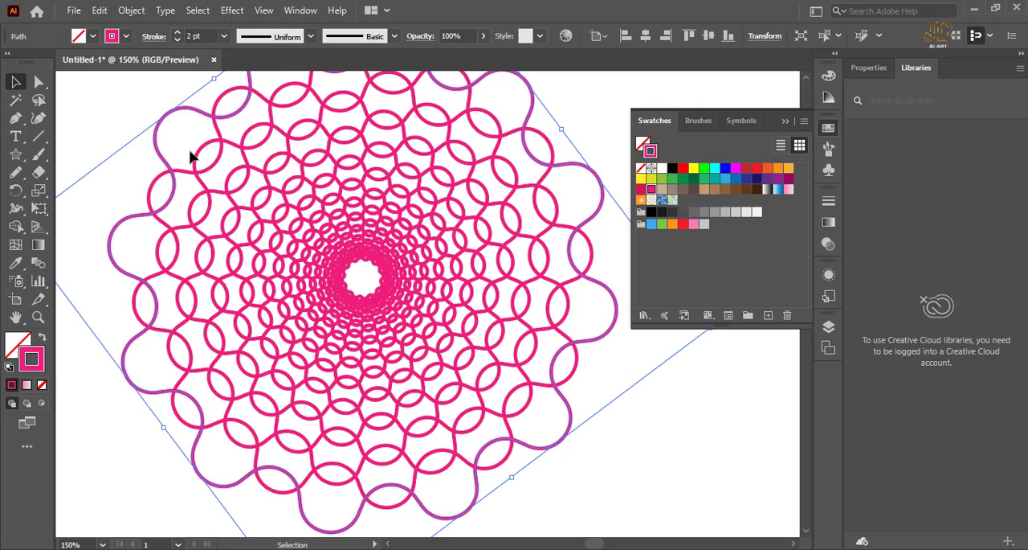
pyautogui.click(777, 189)
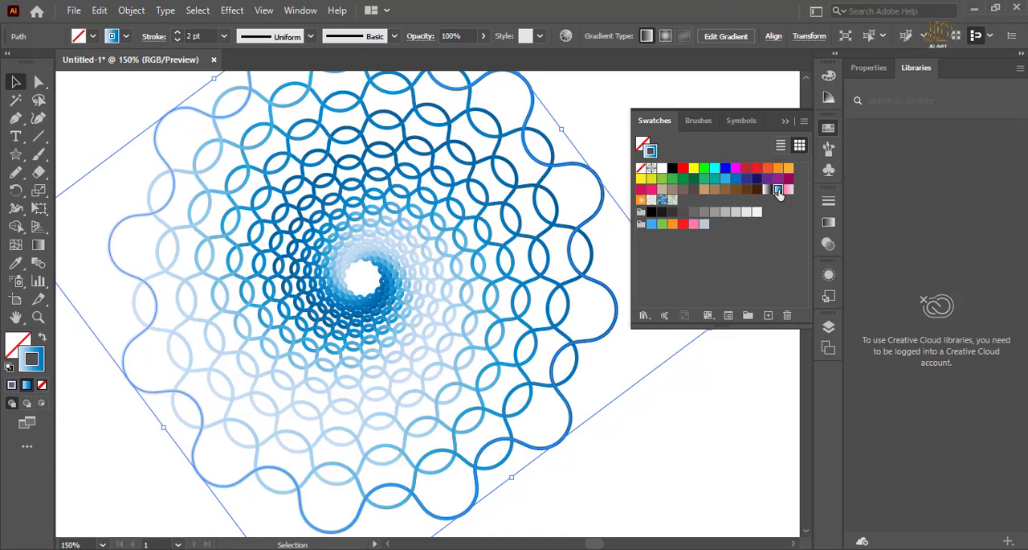
pyautogui.hotkey('ctrl', '-')
pyautogui.hotkey('ctrl', '-')
pyautogui.hotkey('ctrl', '-')
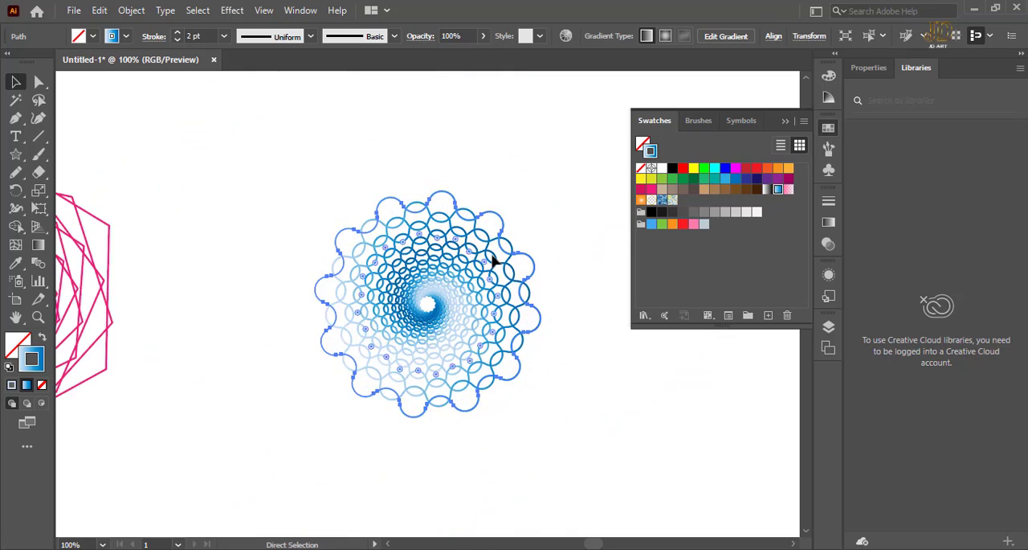
pyautogui.click(551, 280)
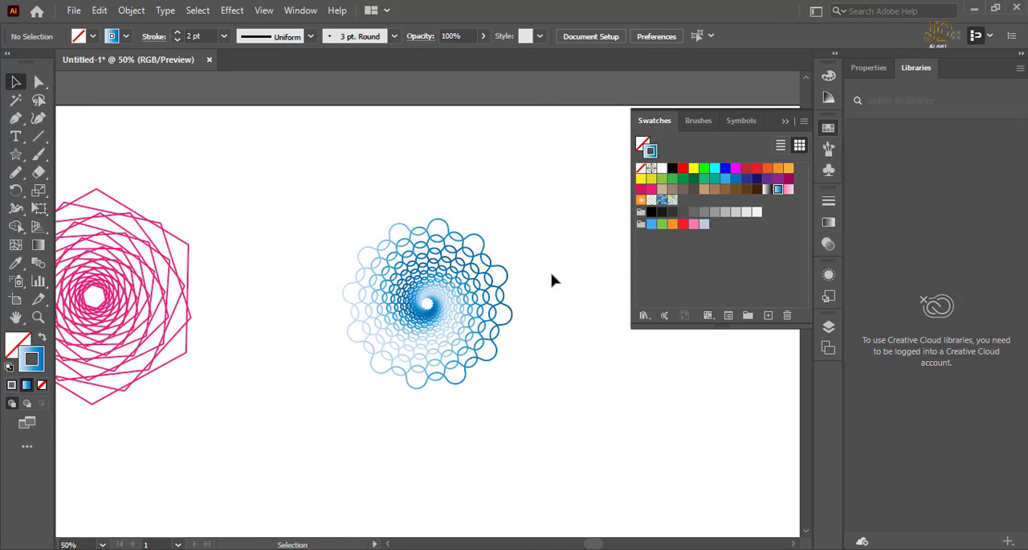
# Apply the same blue gradient swatch to the spiral hexagon's stroke and deselect it.
pyautogui.moveTo(551, 281)
pyautogui.mouseDown()
pyautogui.moveTo(440, 168)
pyautogui.moveTo(614, 221)
pyautogui.moveTo(611, 235)
pyautogui.mouseUp()
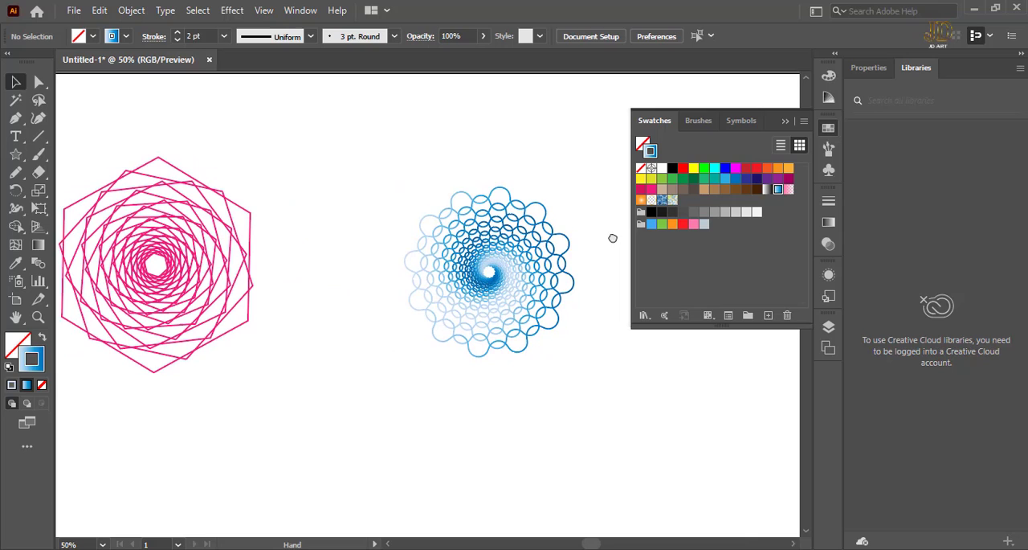
pyautogui.click(228, 205)
pyautogui.click(337, 210)
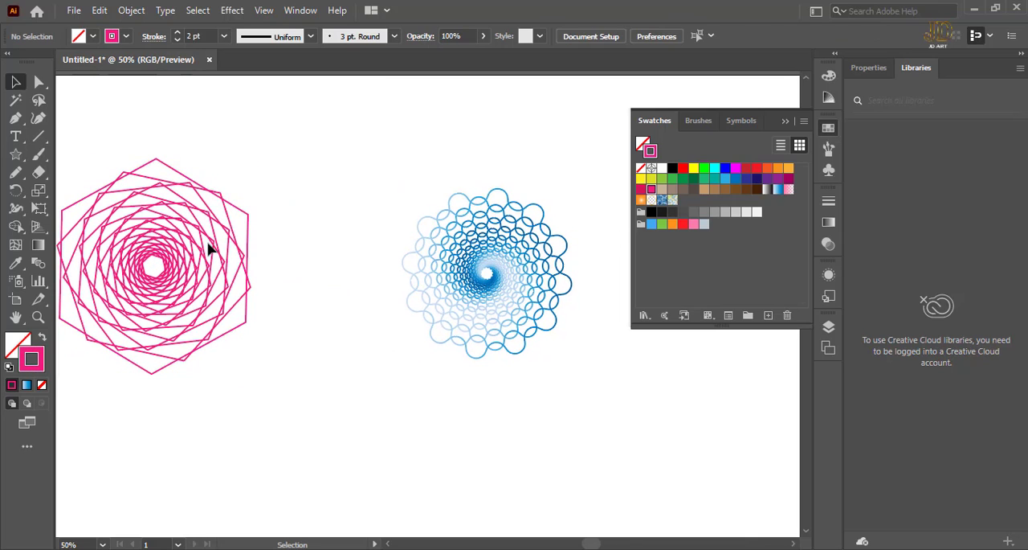
pyautogui.moveTo(256, 155); pyautogui.dragTo(207, 251)
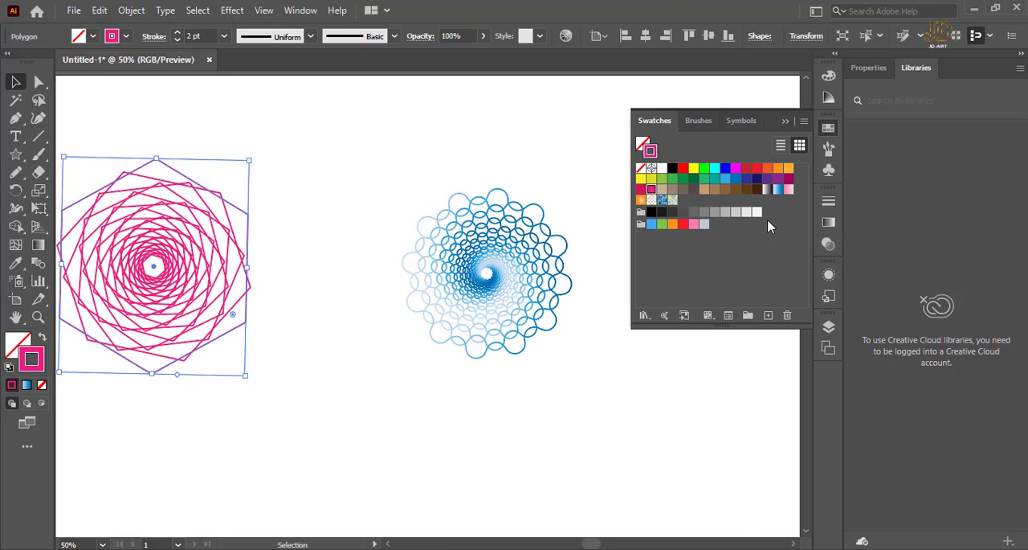
pyautogui.click(778, 191)
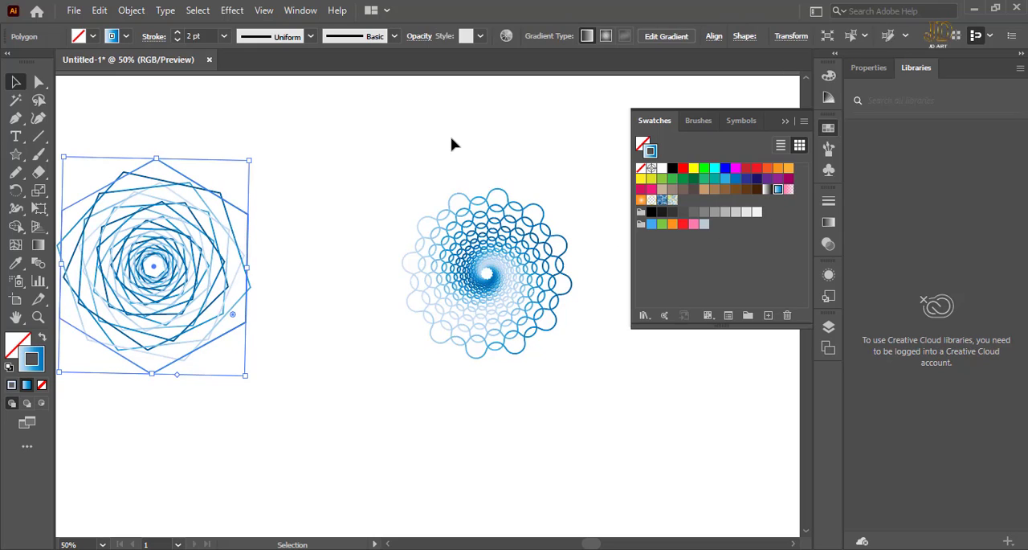
pyautogui.click(406, 136)
pyautogui.click(179, 265)
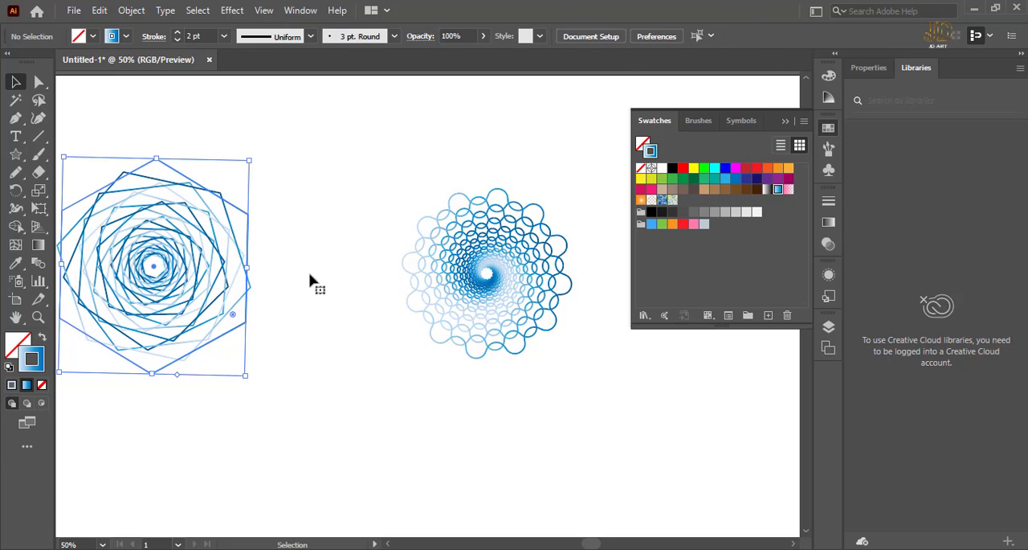
pyautogui.click(326, 177)
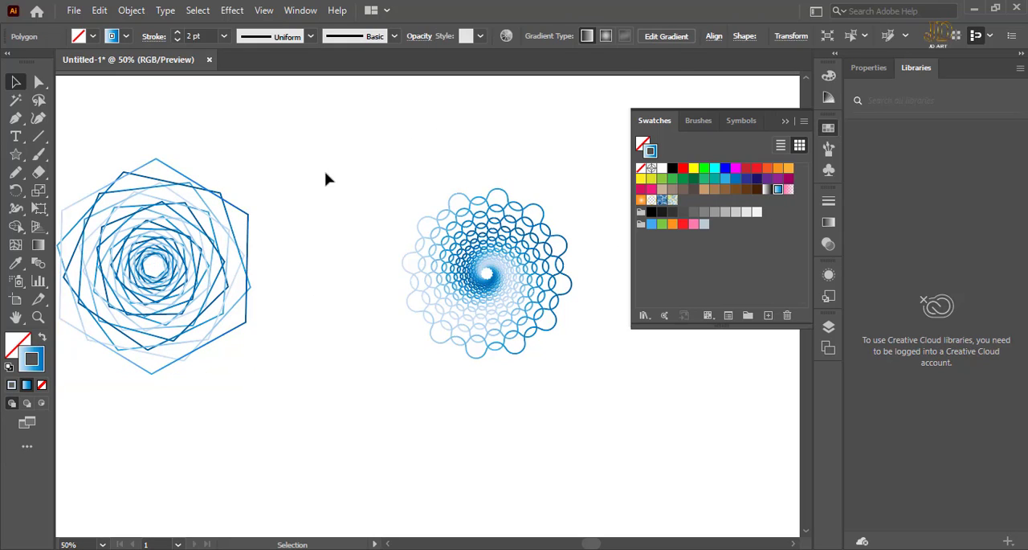
# Draw a rounded rectangle in the empty artboard area below the star ornament.
pyautogui.hotkey('ctrl', '-')
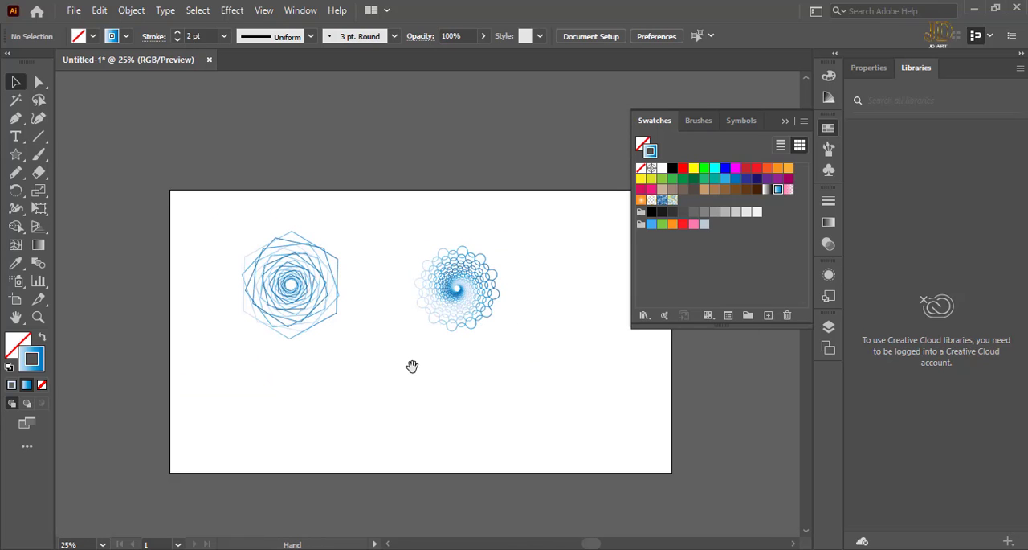
pyautogui.moveTo(413, 366); pyautogui.dragTo(356, 308)
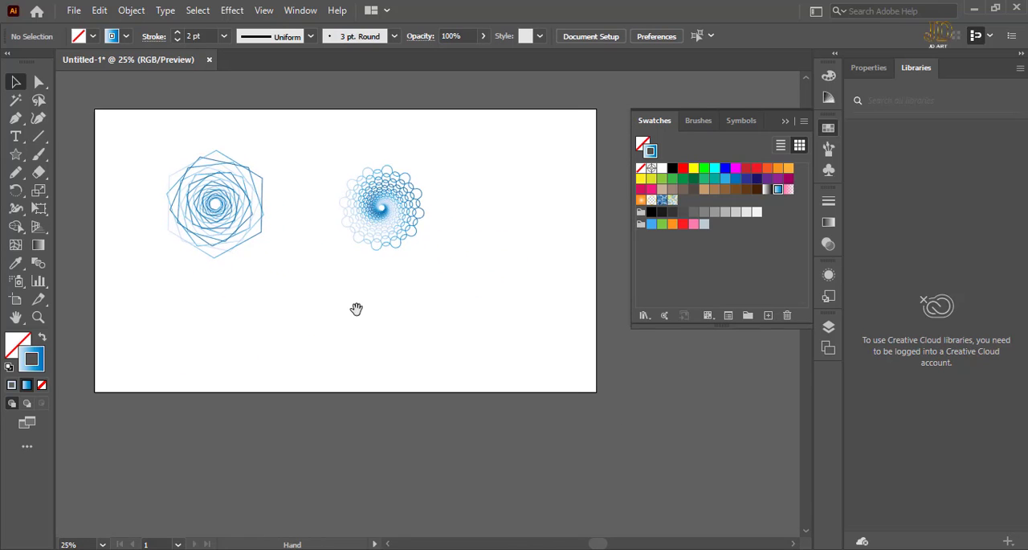
pyautogui.click(16, 156)
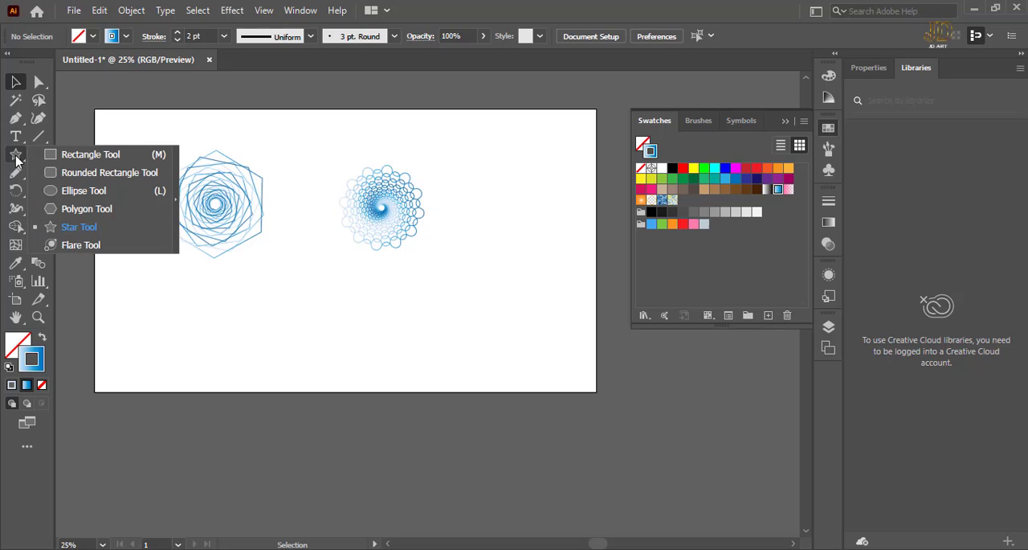
pyautogui.click(111, 172)
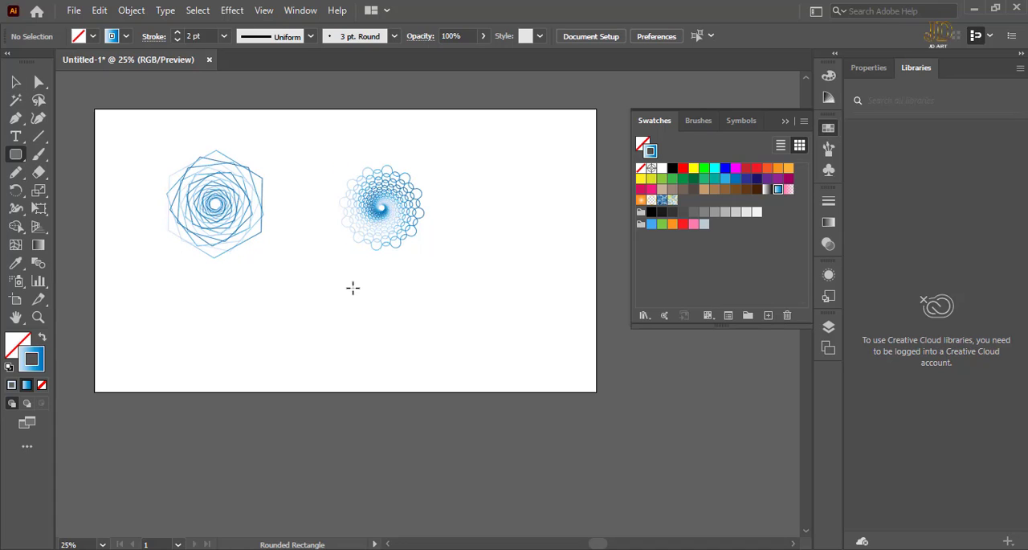
pyautogui.moveTo(352, 287); pyautogui.dragTo(446, 361)
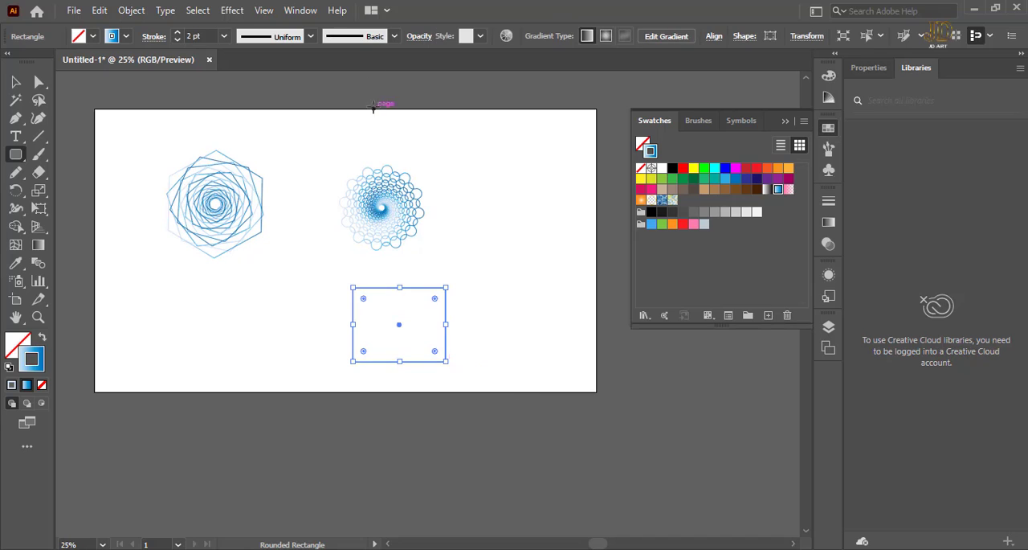
pyautogui.click(232, 10)
pyautogui.moveTo(328, 138)
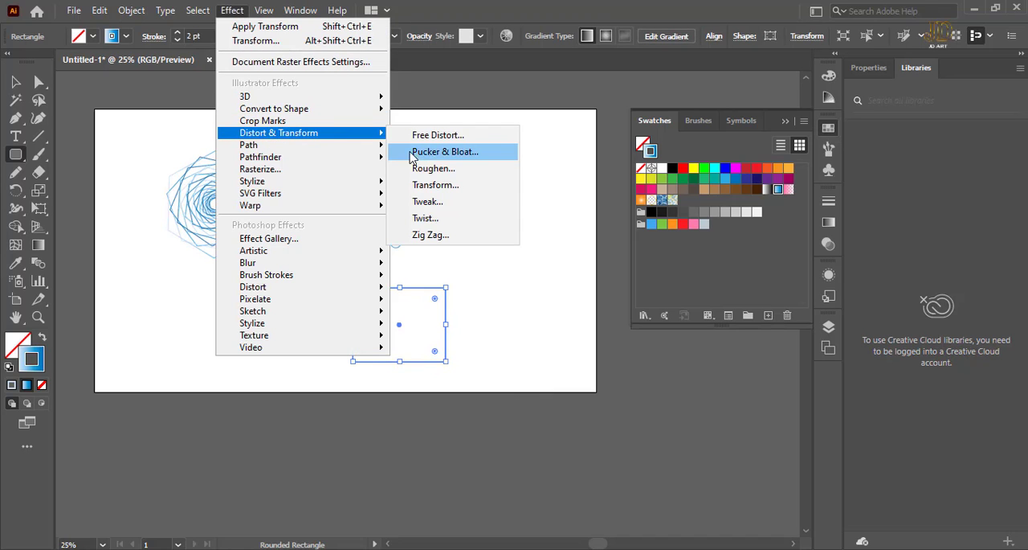
pyautogui.click(455, 154)
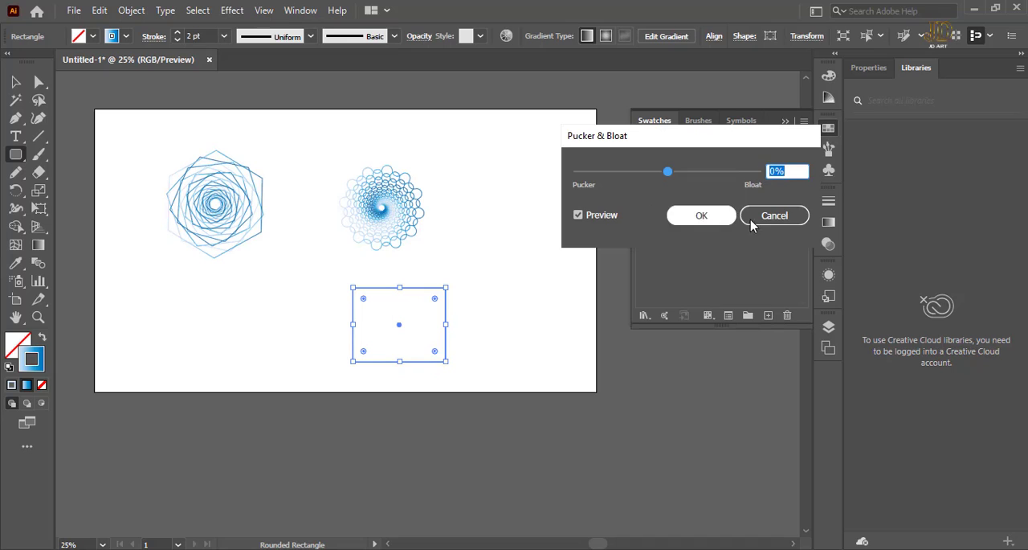
pyautogui.click(775, 215)
# Start a Distort & Transform > Transform effect on the rounded rectangle with horizontal and vertical scale at 85%.
pyautogui.click(233, 10)
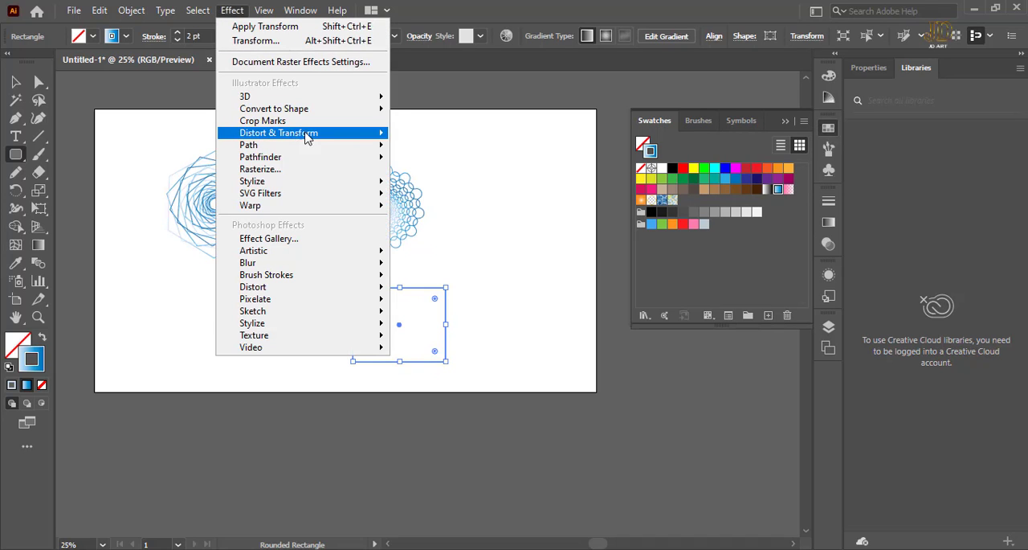
pyautogui.moveTo(355, 134)
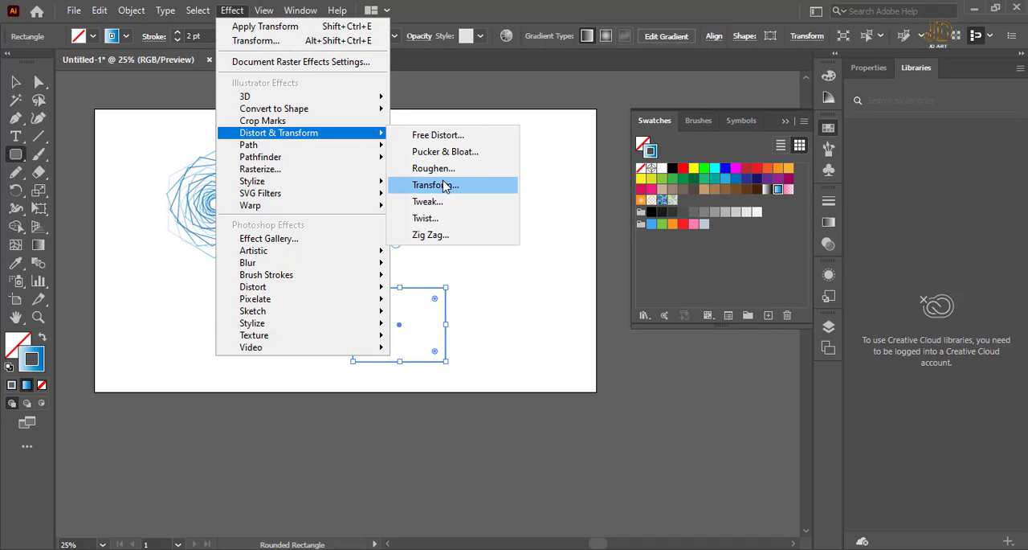
pyautogui.click(437, 184)
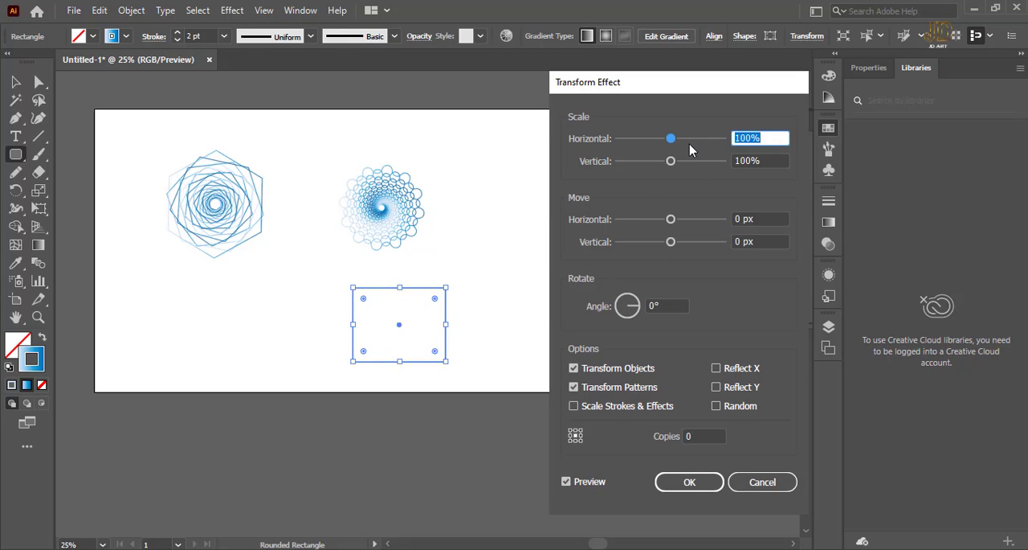
pyautogui.write('85')
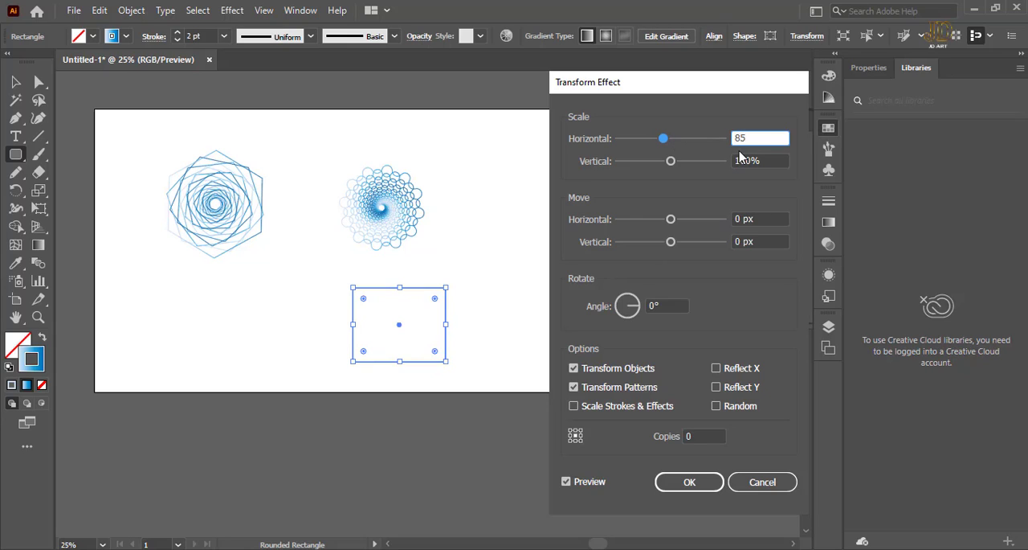
pyautogui.click(773, 161)
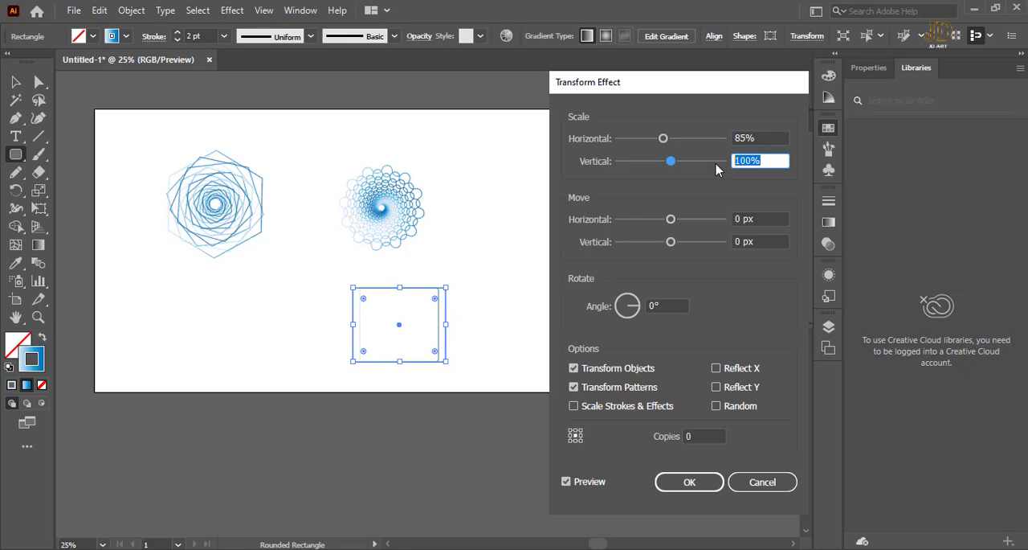
pyautogui.write('85')
# Set the number of copies in the Transform effect to 11.
pyautogui.click(705, 435)
pyautogui.press('Up')
pyautogui.press('Up')
pyautogui.press('Up')
pyautogui.press('Up')
pyautogui.press('Up')
pyautogui.press('Up')
pyautogui.press('Up')
pyautogui.press('Up')
pyautogui.press('Up')
pyautogui.press('Up')
pyautogui.press('Up')
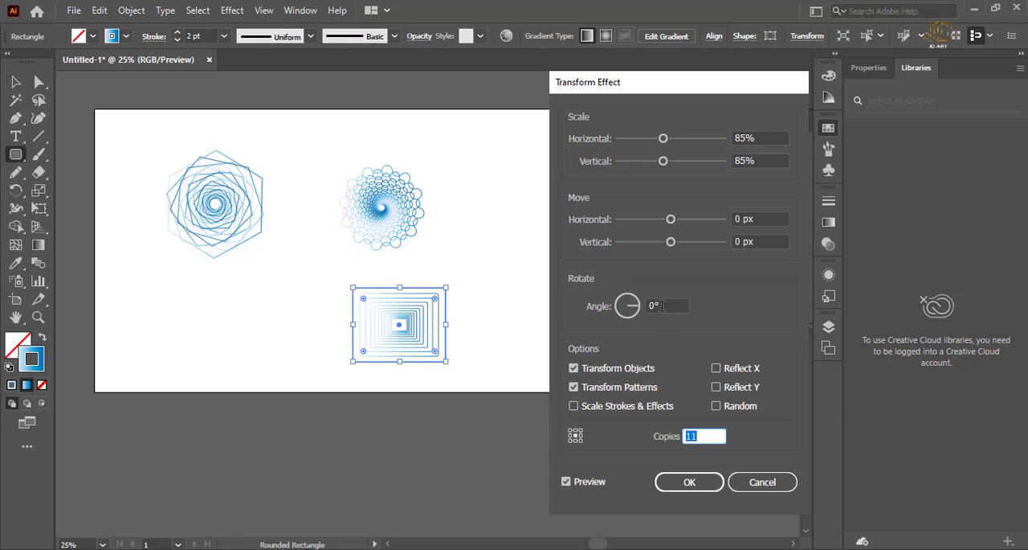
# Raise the rotation angle in the Transform effect to 47°.
pyautogui.click(662, 304)
pyautogui.press('Up')
pyautogui.press('Up')
pyautogui.press('Up')
pyautogui.press('Up')
pyautogui.press('Up')
pyautogui.press('Up')
pyautogui.press('Up')
pyautogui.press('Up')
pyautogui.press('Up')
pyautogui.press('Up')
pyautogui.press('Up')
pyautogui.press('Up')
pyautogui.press('Up')
pyautogui.press('Up')
pyautogui.press('Up')
pyautogui.press('Up')
pyautogui.press('Up')
pyautogui.press('Up')
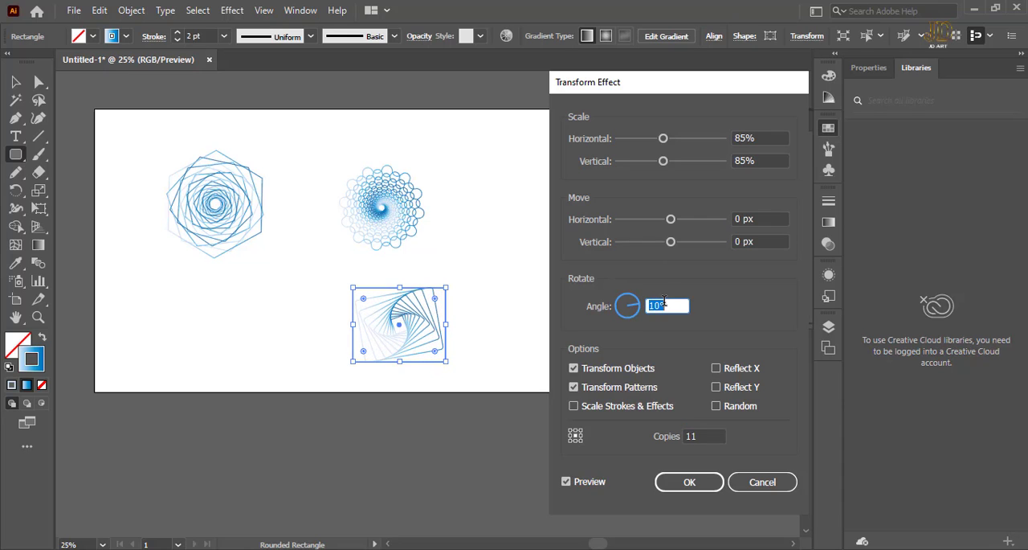
pyautogui.press('Up')
pyautogui.press('Up')
pyautogui.press('Up')
pyautogui.press('Up')
pyautogui.press('Up')
pyautogui.press('Up')
pyautogui.press('Up')
pyautogui.press('Up')
pyautogui.press('Up')
pyautogui.press('Up')
pyautogui.press('Up')
pyautogui.press('Up')
pyautogui.press('Up')
pyautogui.press('Up')
pyautogui.press('Up')
pyautogui.press('Up')
pyautogui.press('Up')
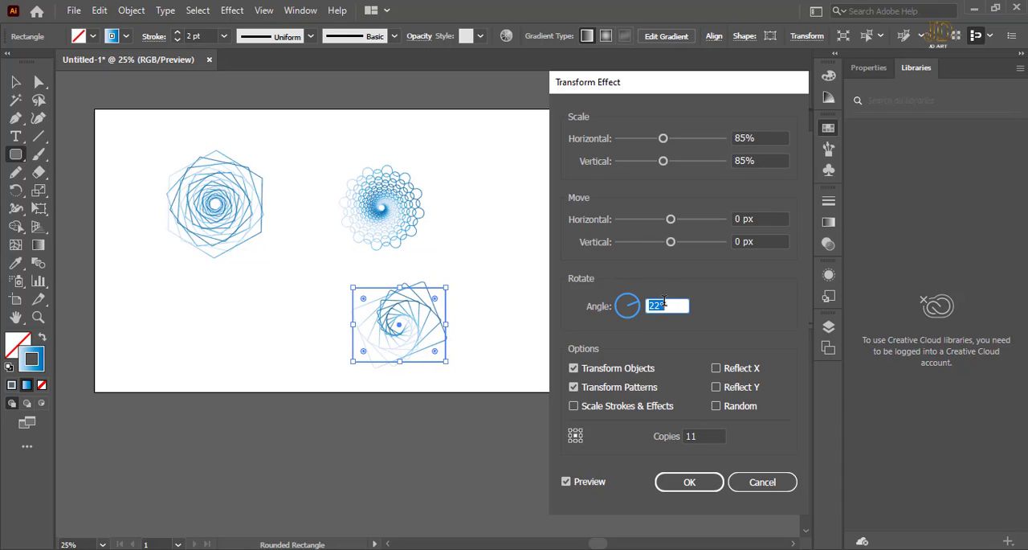
pyautogui.press('Up')
pyautogui.press('Up')
pyautogui.press('Up')
pyautogui.press('Up')
pyautogui.press('Up')
pyautogui.press('Up')
pyautogui.press('Up')
pyautogui.press('Up')
pyautogui.press('Up')
pyautogui.press('Up')
pyautogui.press('Up')
pyautogui.press('Up')
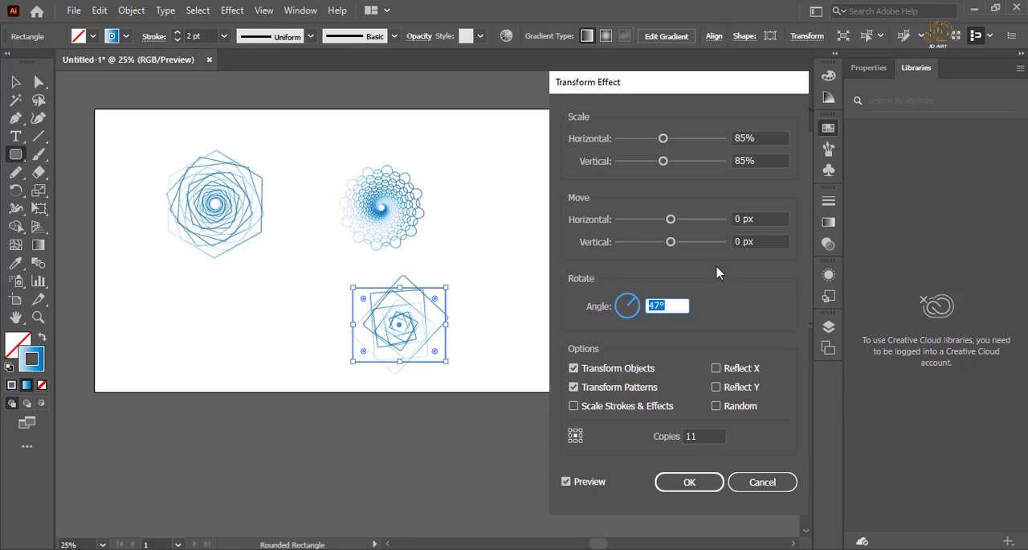
# Set the Transform effect's horizontal and vertical scale to 95% and its rotation angle to 50°.
pyautogui.click(735, 137)
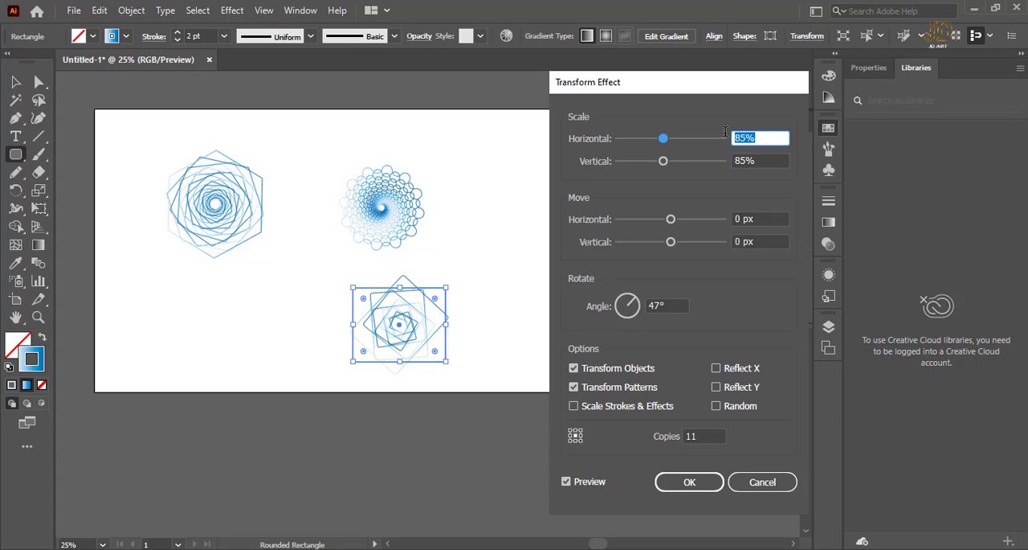
pyautogui.write('95')
pyautogui.press('Tab')
pyautogui.write('95')
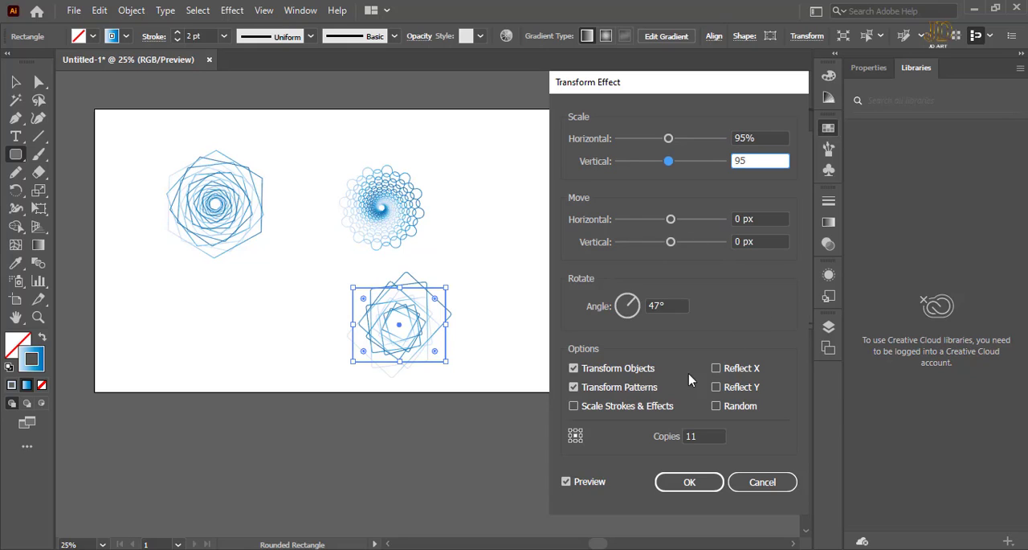
pyautogui.click(674, 304)
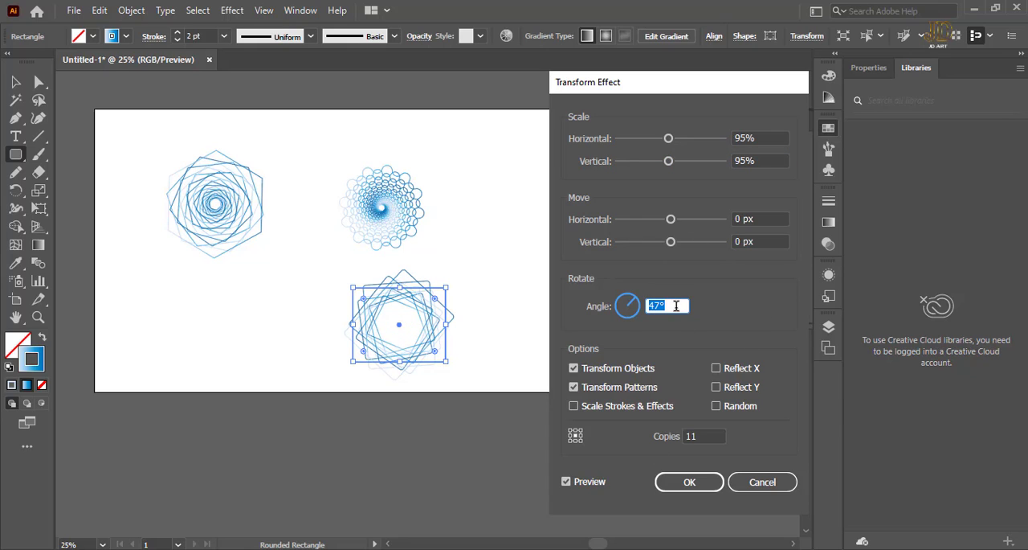
pyautogui.press('Up')
pyautogui.press('Up')
pyautogui.press('Up')
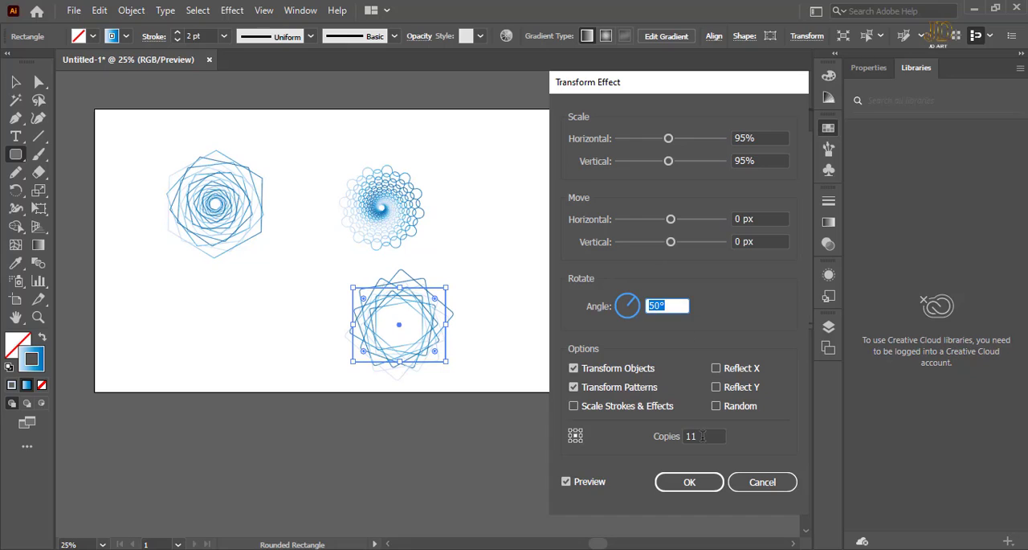
# Raise the number of copies beyond 32, apply the Transform effect, and deselect the rectangle ornament.
pyautogui.click(703, 436)
pyautogui.press('Up')
pyautogui.press('Up')
pyautogui.press('Up')
pyautogui.press('Up')
pyautogui.press('Up')
pyautogui.press('Up')
pyautogui.press('Up')
pyautogui.press('Up')
pyautogui.press('Up')
pyautogui.press('Up')
pyautogui.press('Up')
pyautogui.press('Up')
pyautogui.press('Up')
pyautogui.press('Up')
pyautogui.press('Up')
pyautogui.press('Up')
pyautogui.press('Up')
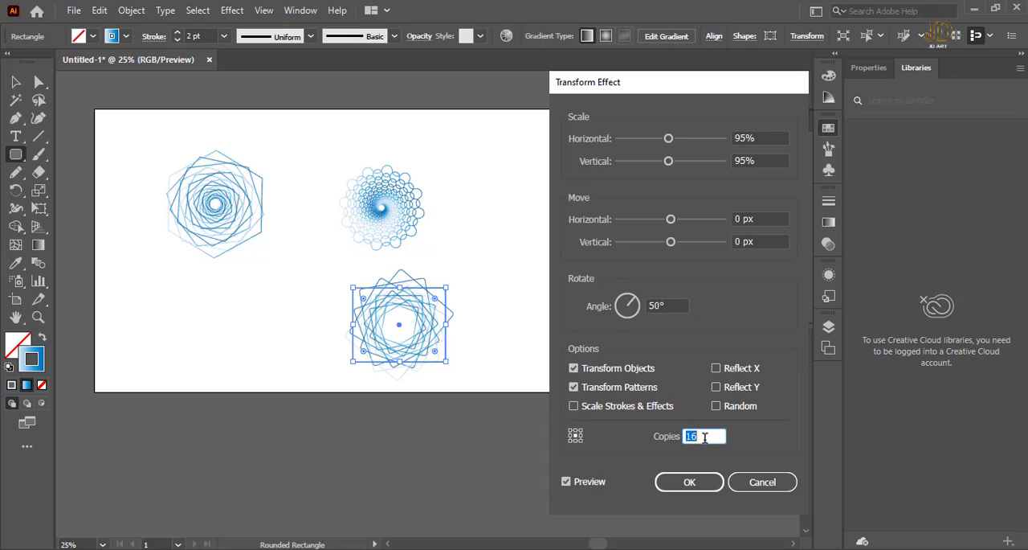
pyautogui.press('Up')
pyautogui.press('Up')
pyautogui.press('Up')
pyautogui.press('Up')
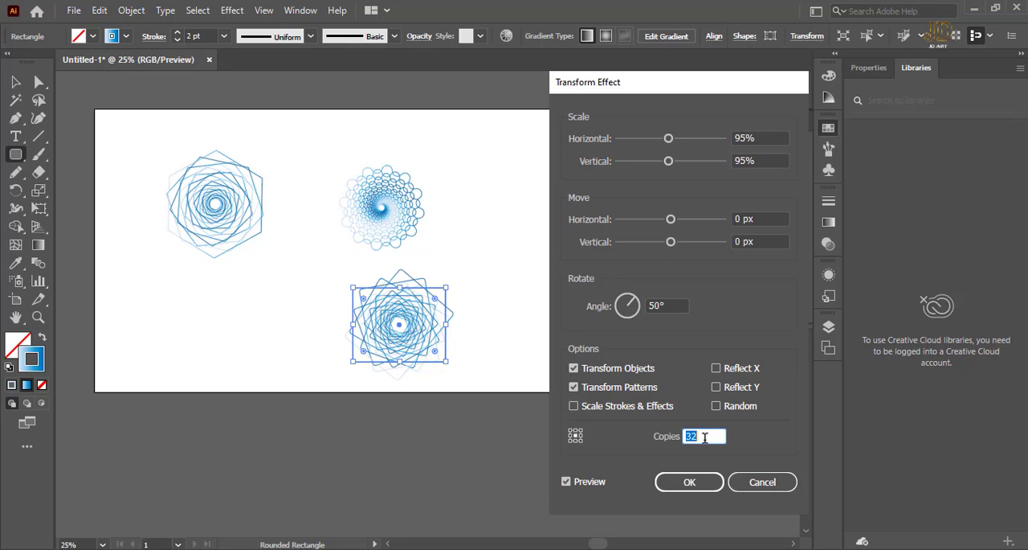
pyautogui.press('Up')
pyautogui.press('Up')
pyautogui.press('Up')
pyautogui.press('Up')
pyautogui.press('Up')
pyautogui.press('Up')
pyautogui.press('Up')
pyautogui.click(690, 481)
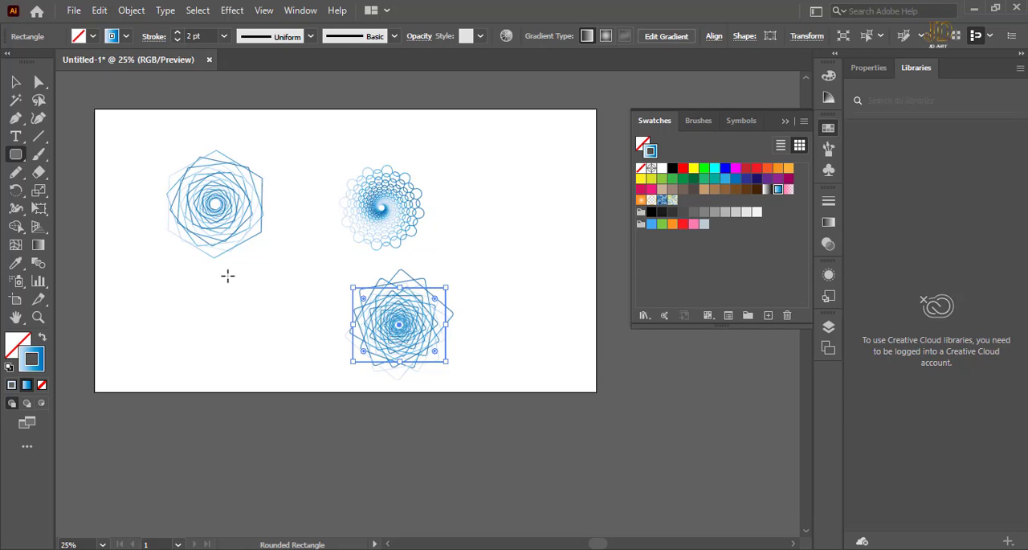
pyautogui.click(228, 276)
pyautogui.click(582, 318)
pyautogui.press('v')
pyautogui.click(514, 175)
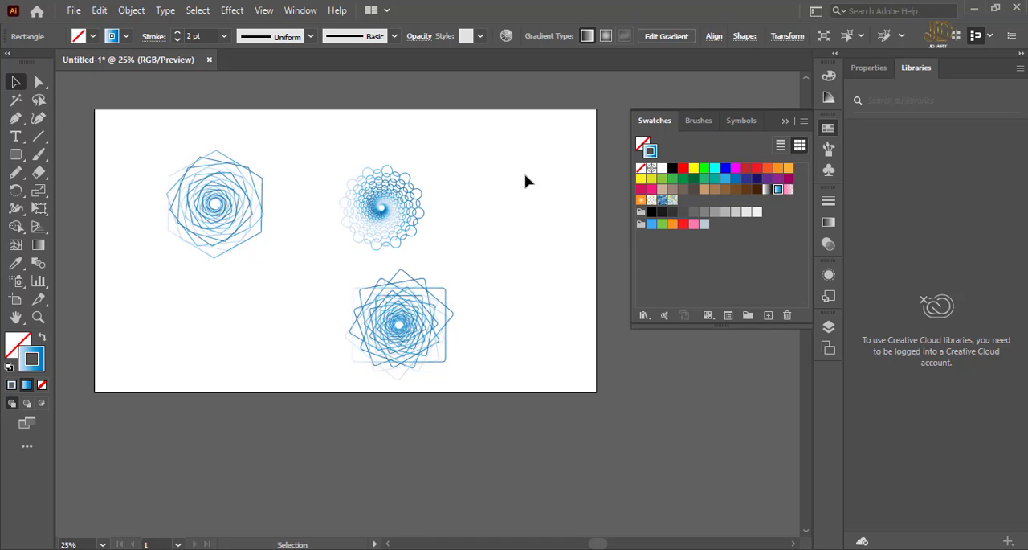
# Select the rounded rectangle ornament and apply the white-to-black gradient swatch to its stroke.
pyautogui.press('z')
pyautogui.click(459, 327)
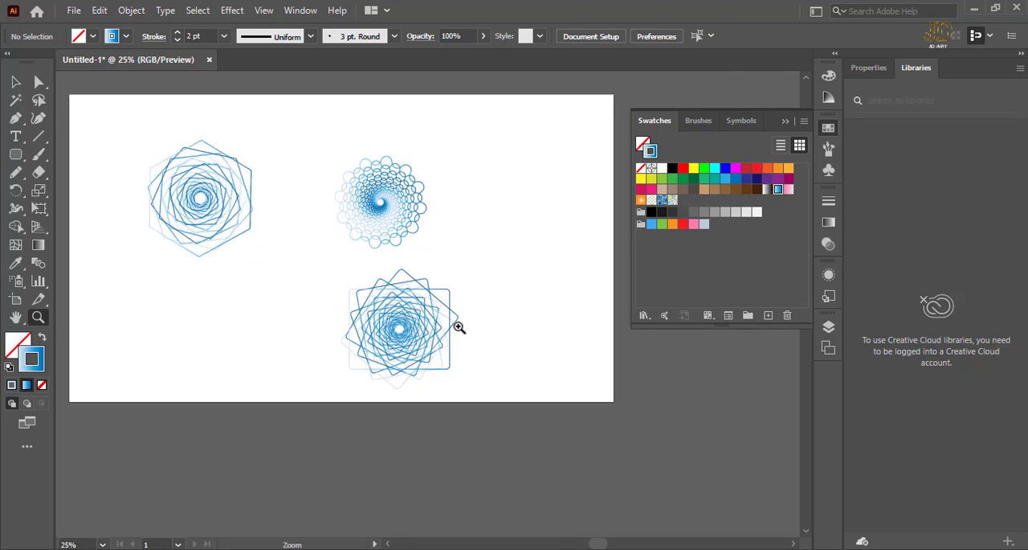
pyautogui.moveTo(459, 327); pyautogui.dragTo(284, 200)
pyautogui.press('v')
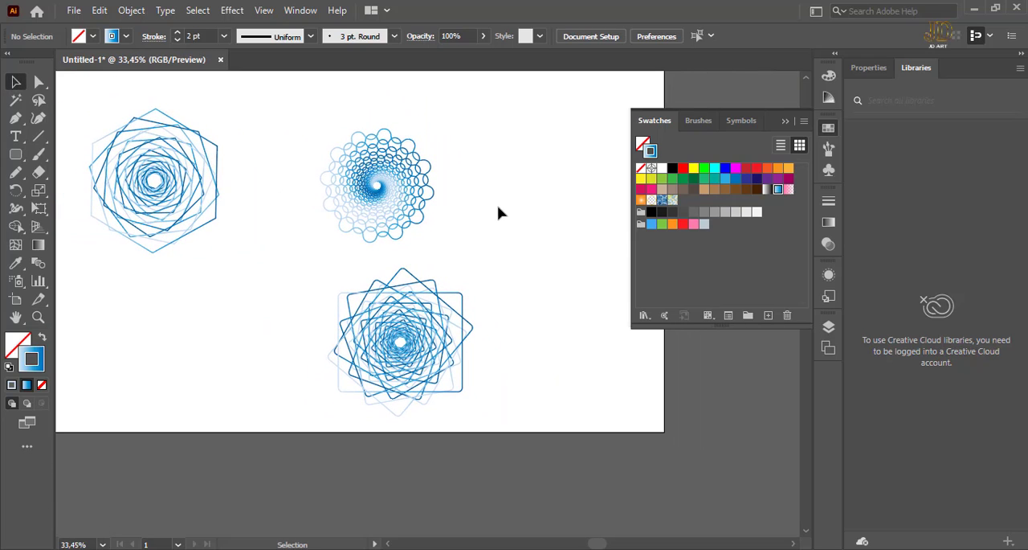
pyautogui.click(426, 353)
pyautogui.click(832, 225)
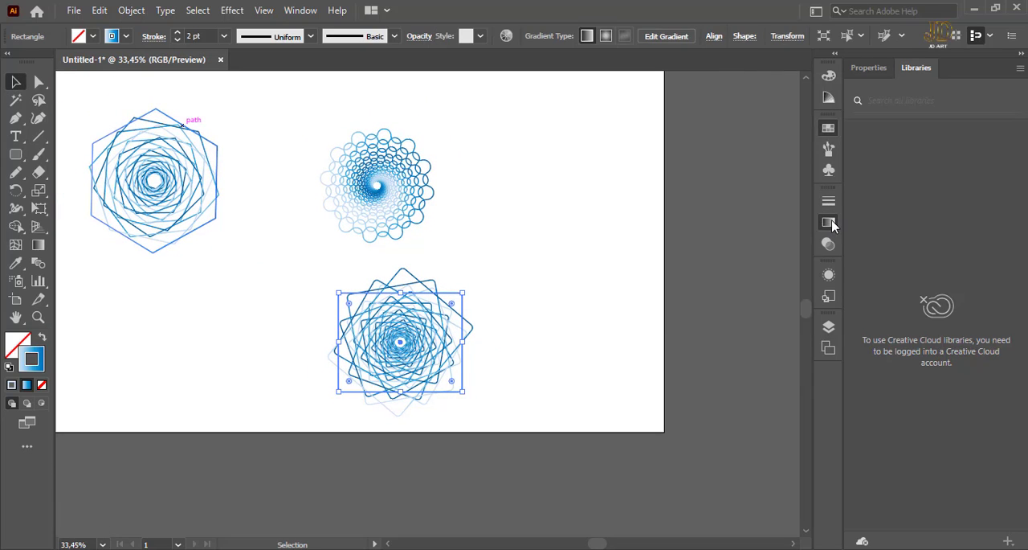
pyautogui.press('g')
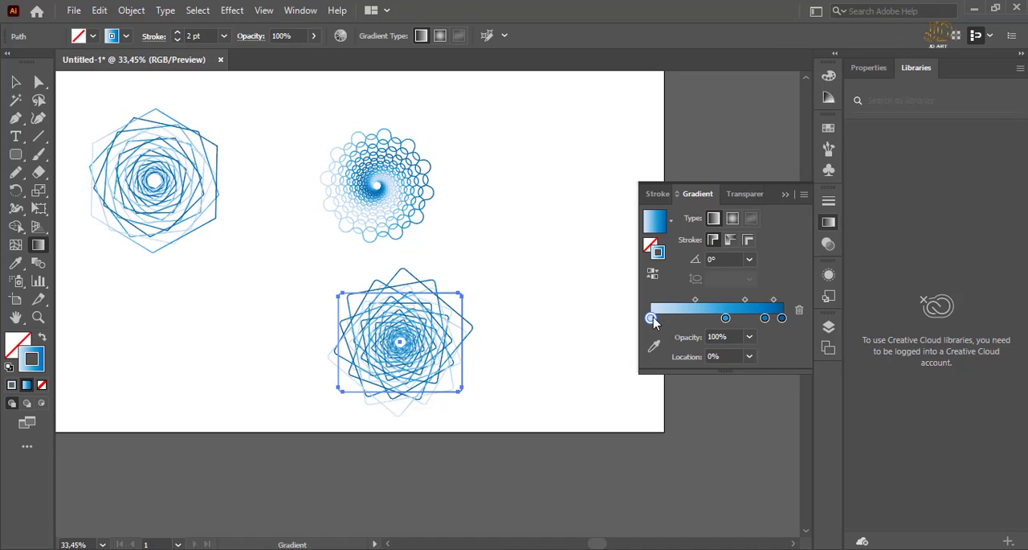
pyautogui.click(829, 128)
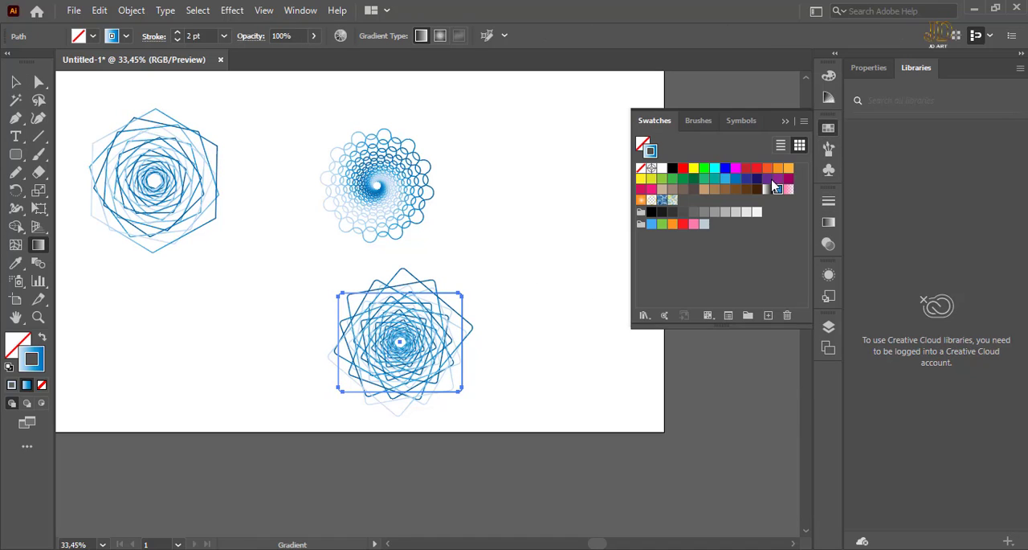
pyautogui.click(768, 189)
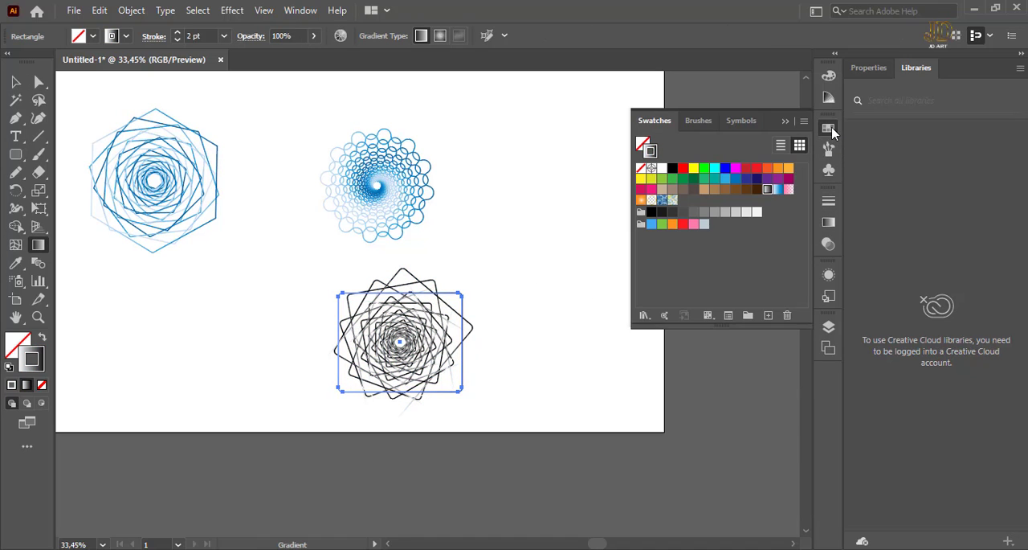
# Recolor the white starting stop of the stroke gradient to magenta-pink, lowering its green value to 88.
pyautogui.click(829, 222)
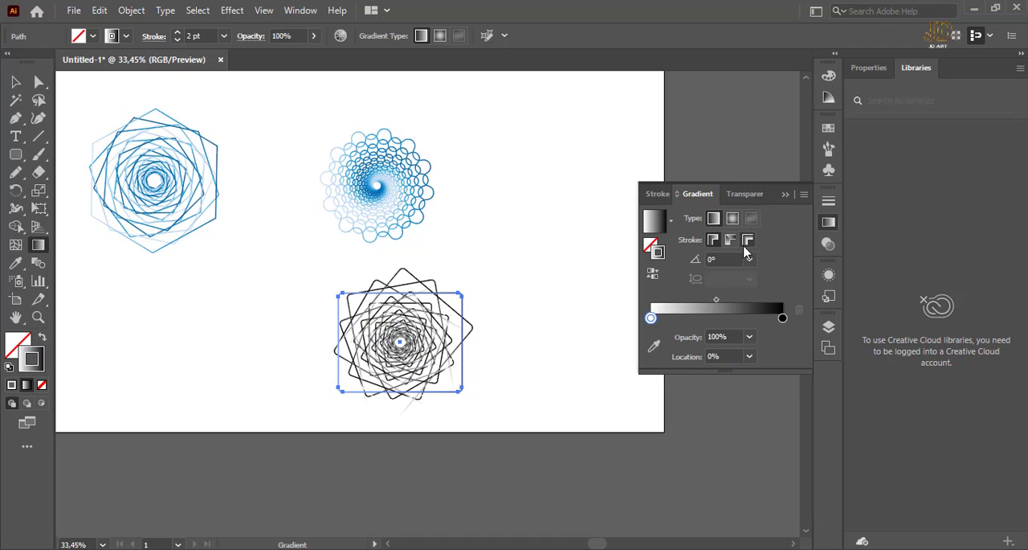
pyautogui.click(653, 318)
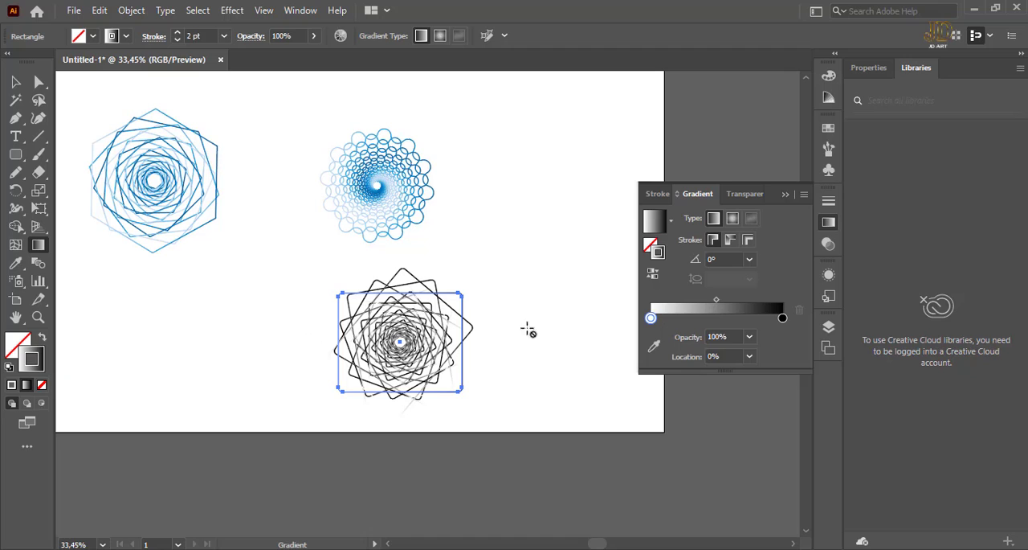
pyautogui.click(15, 82)
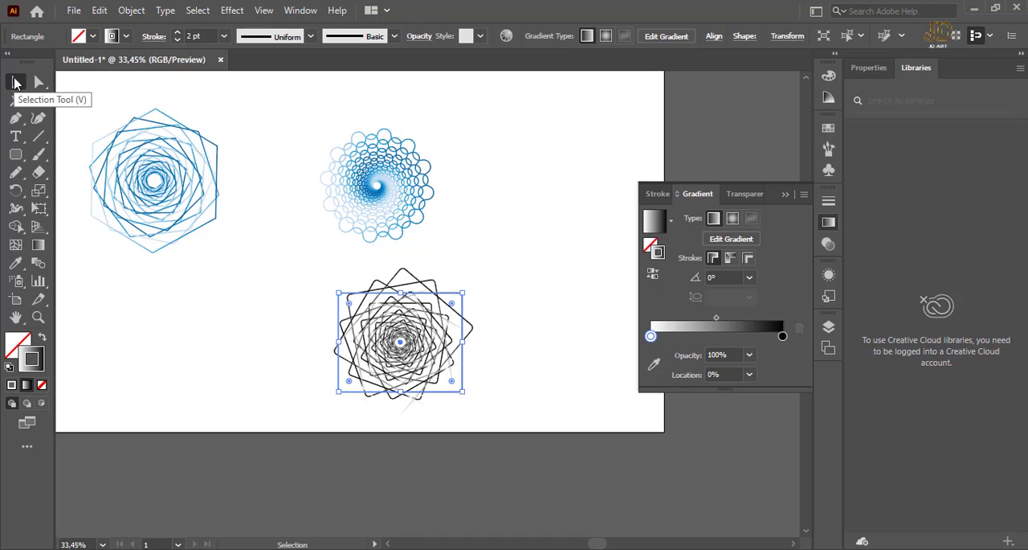
pyautogui.doubleClick(651, 336)
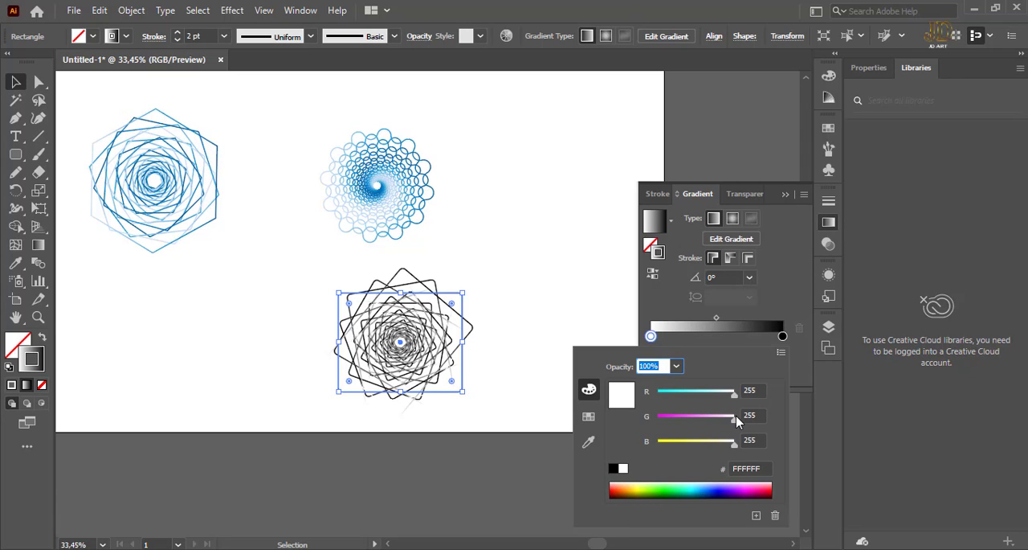
pyautogui.moveTo(733, 422); pyautogui.dragTo(683, 421)
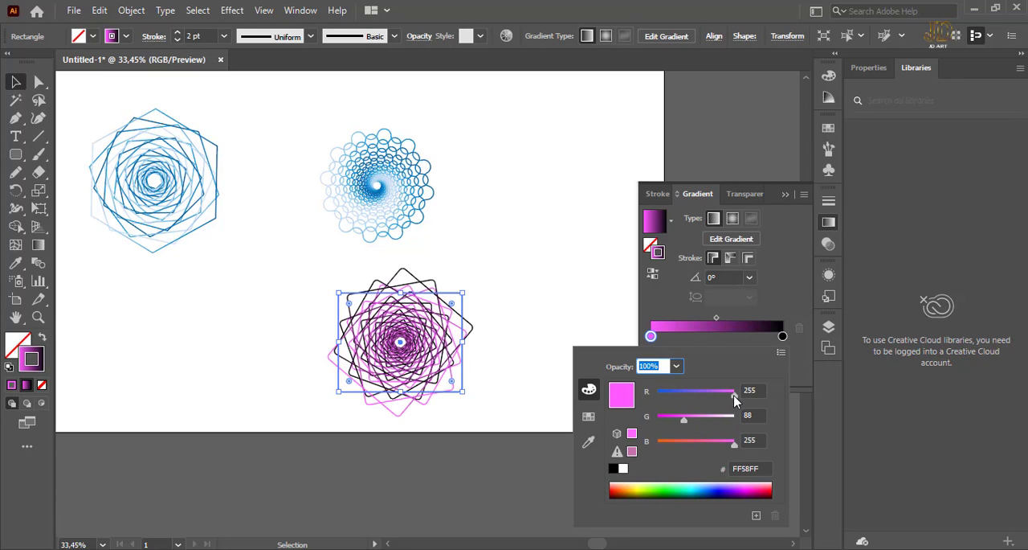
pyautogui.moveTo(729, 394)
pyautogui.mouseDown()
pyautogui.moveTo(715, 393)
pyautogui.moveTo(738, 395)
pyautogui.mouseUp()
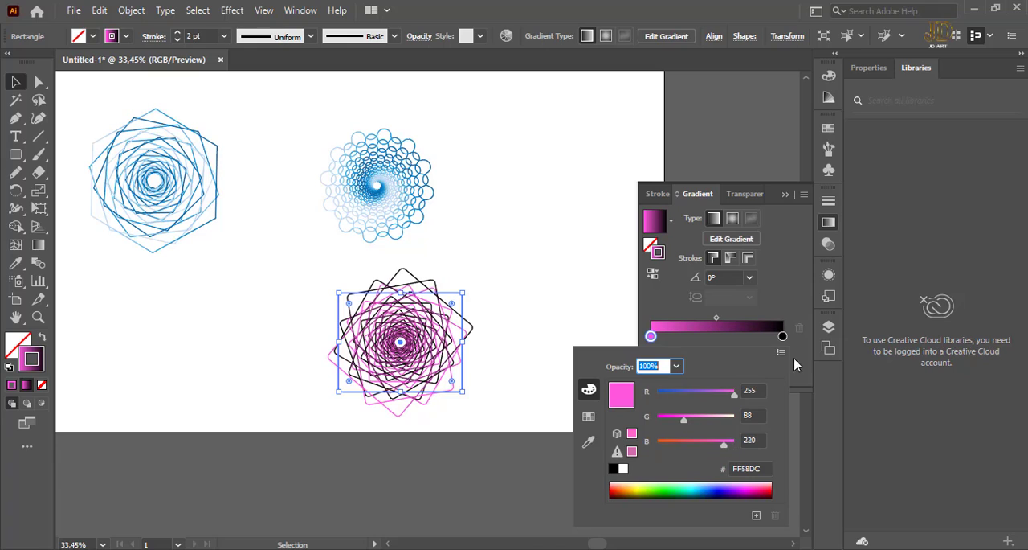
# Recolor the black ending stop of the rounded rectangle ornament's stroke gradient to crimson, RGB 185, 20, 74, and deselect the ornament.
pyautogui.click(783, 337)
pyautogui.doubleClick(783, 337)
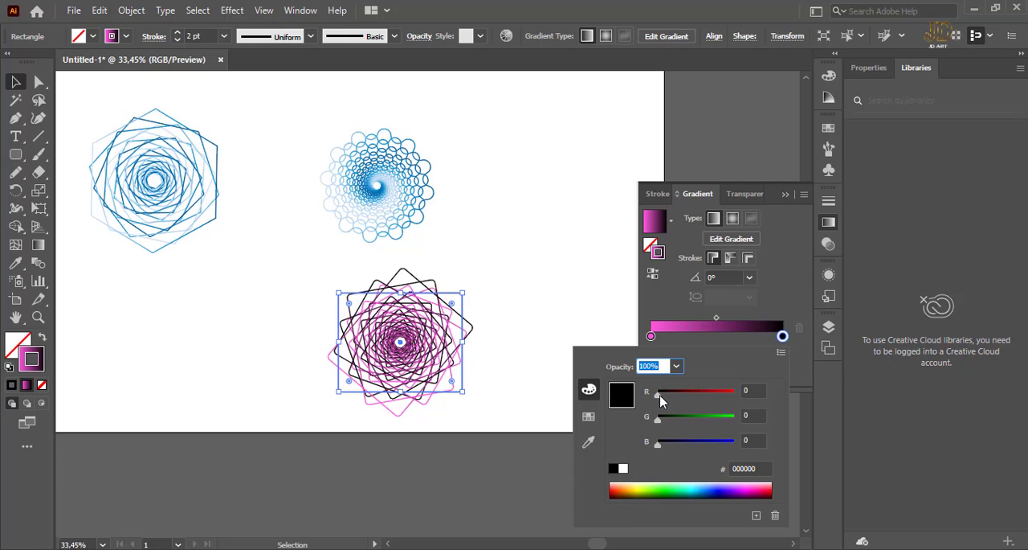
pyautogui.moveTo(660, 395); pyautogui.dragTo(684, 395)
pyautogui.moveTo(661, 448); pyautogui.dragTo(666, 448)
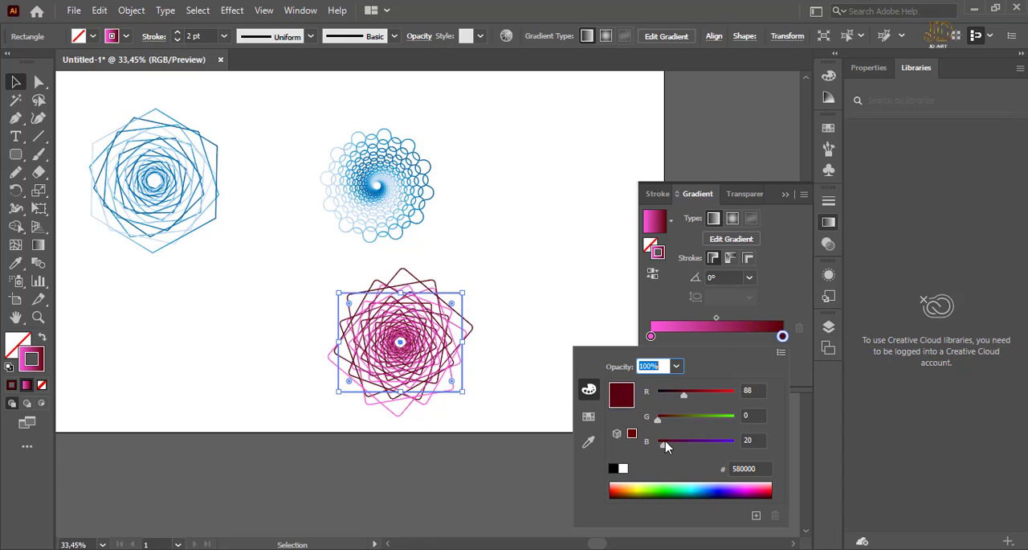
pyautogui.moveTo(685, 393); pyautogui.dragTo(707, 397)
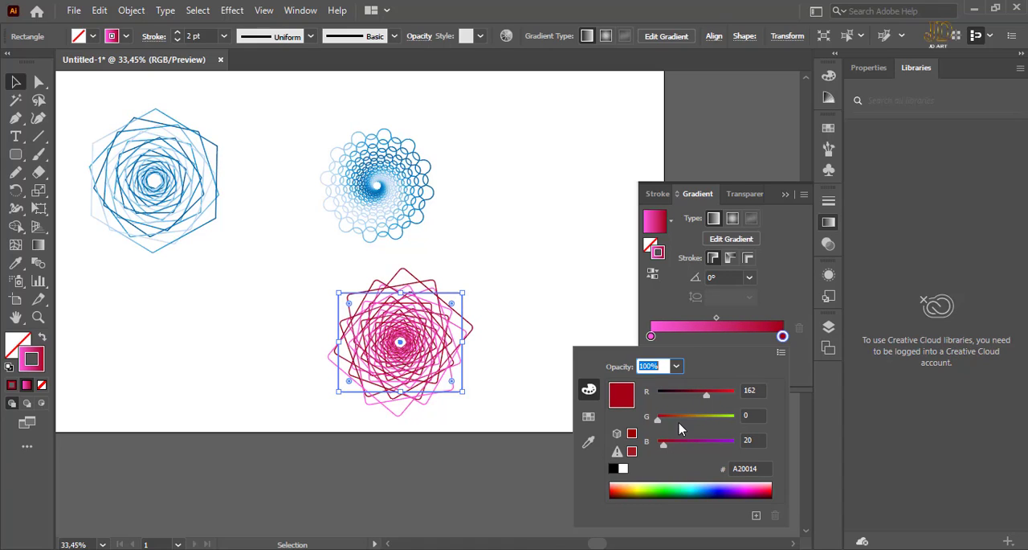
pyautogui.moveTo(659, 423); pyautogui.dragTo(682, 442)
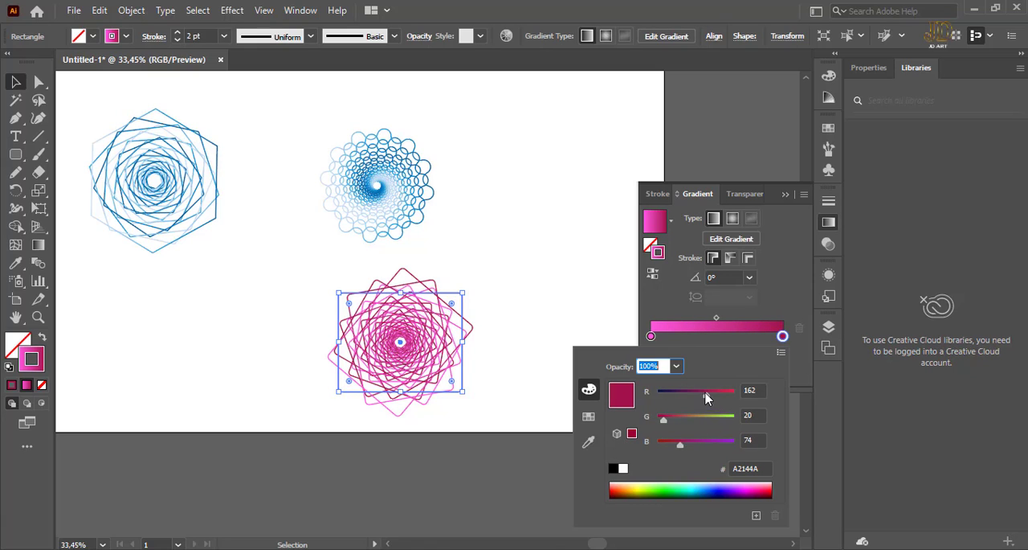
pyautogui.moveTo(706, 397); pyautogui.dragTo(714, 396)
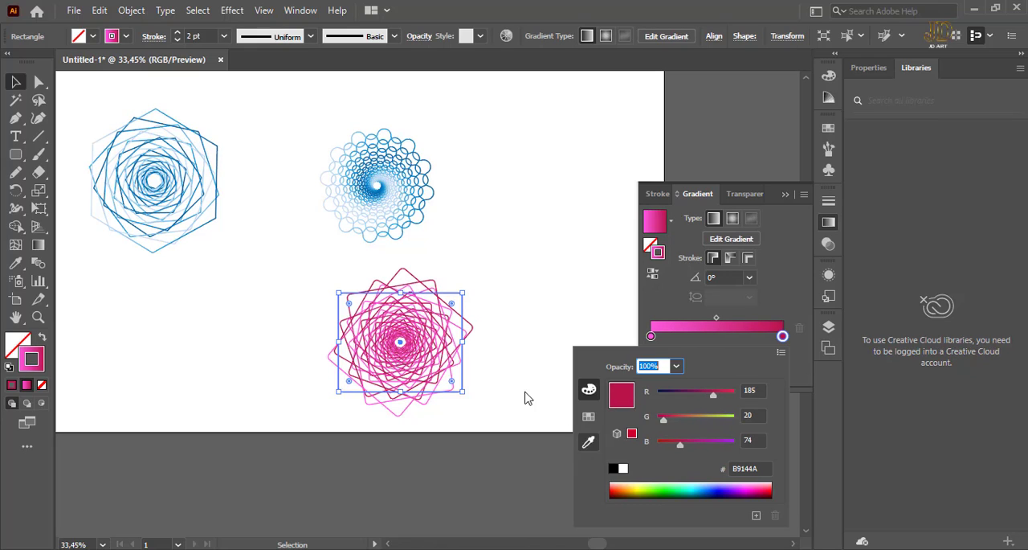
pyautogui.click(17, 80)
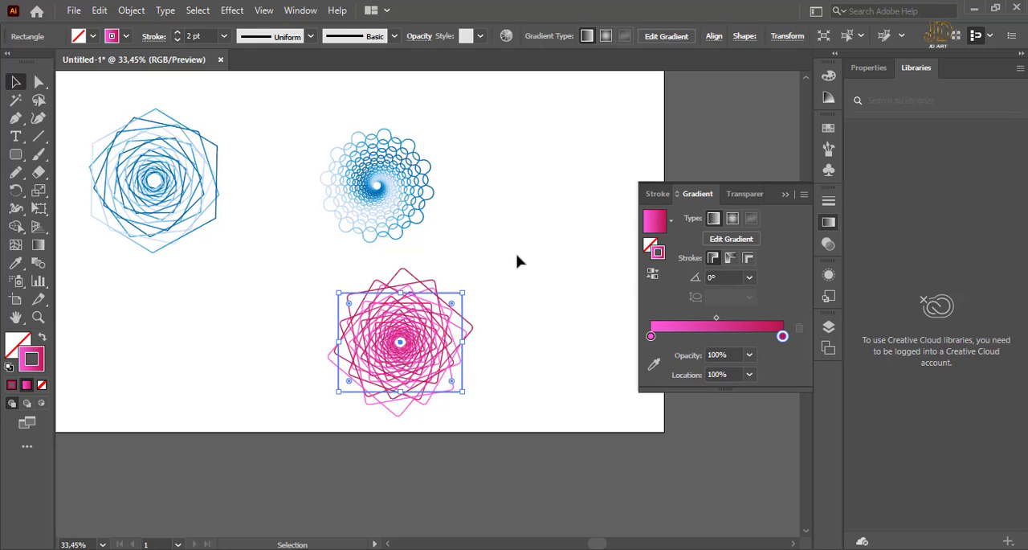
pyautogui.click(530, 289)
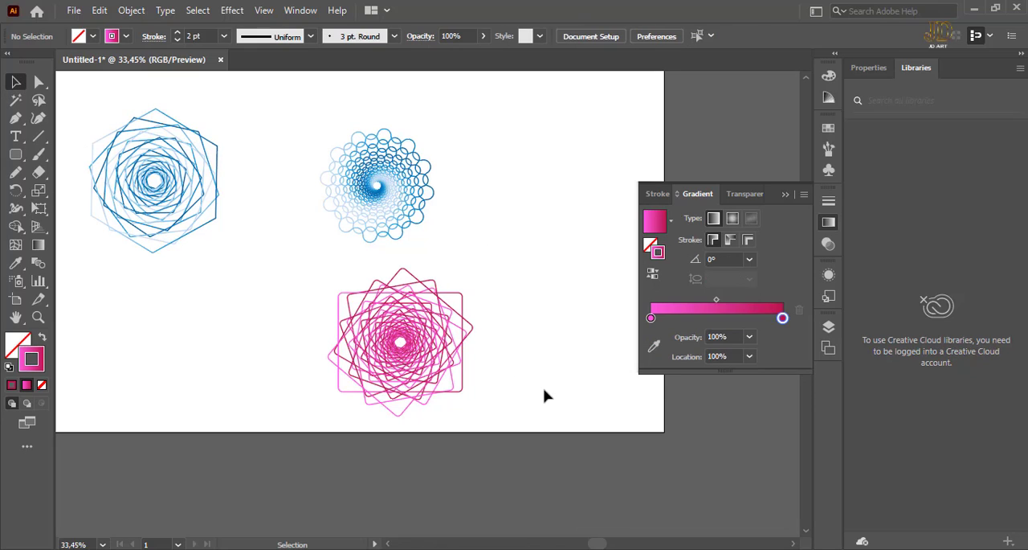
# Select the rounded star ornament and apply the white-to-black gradient swatch to its stroke.
pyautogui.click(408, 177)
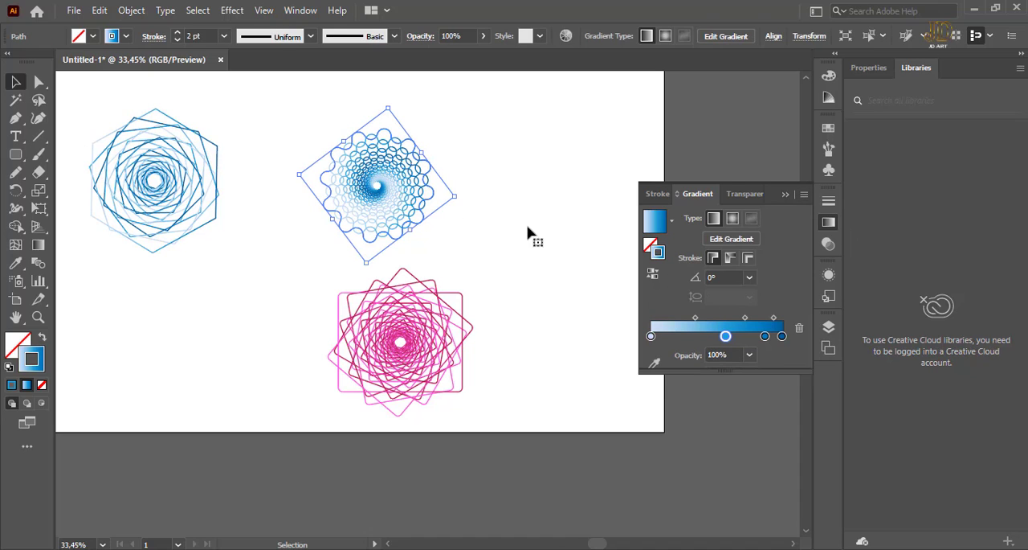
pyautogui.click(829, 127)
pyautogui.click(762, 189)
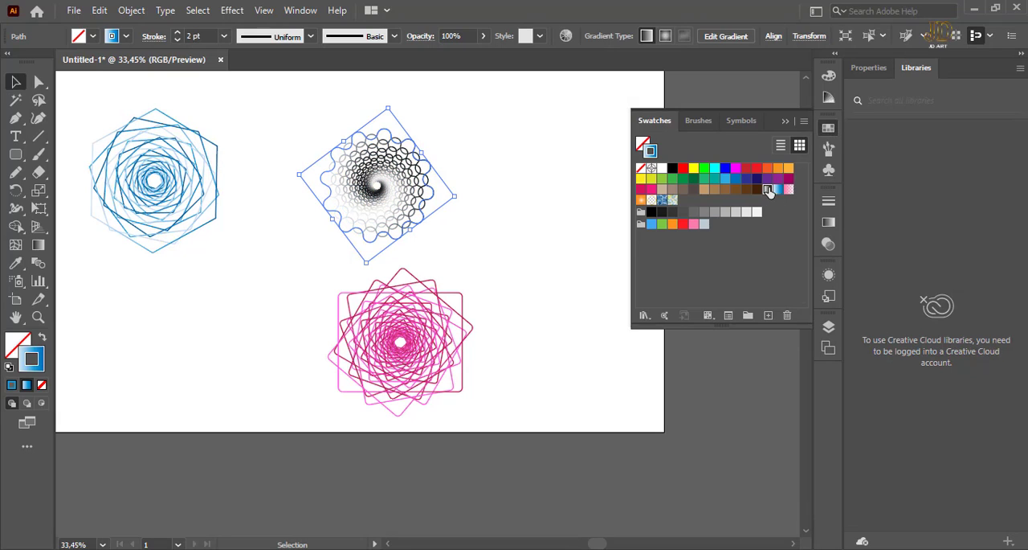
# Recolor the white starting stop of the star ornament's stroke gradient to light blue, RGB 39, 182, 238.
pyautogui.click(828, 221)
pyautogui.click(651, 336)
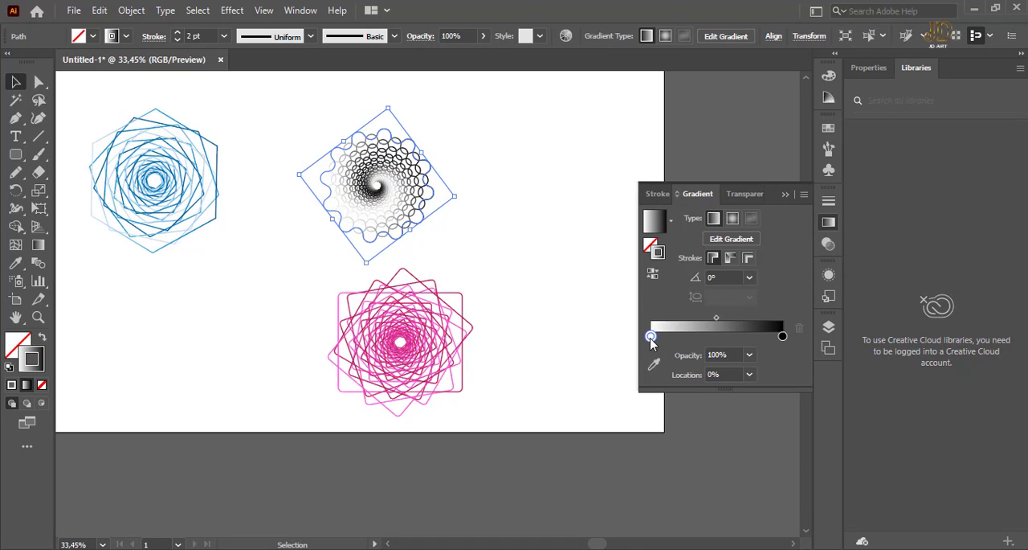
pyautogui.doubleClick(651, 337)
pyautogui.moveTo(734, 392); pyautogui.dragTo(683, 392)
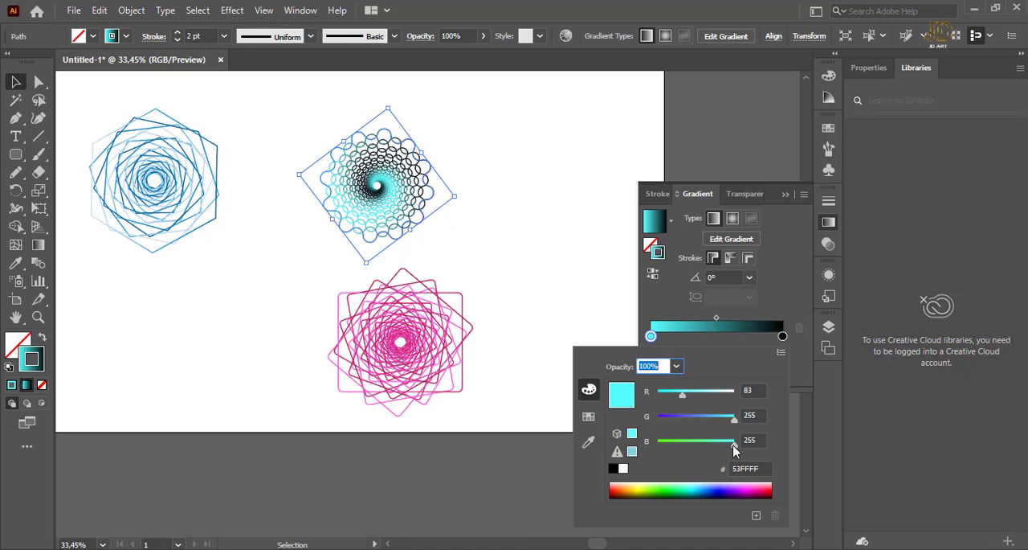
pyautogui.moveTo(735, 451); pyautogui.dragTo(682, 419)
pyautogui.moveTo(725, 394); pyautogui.dragTo(699, 390)
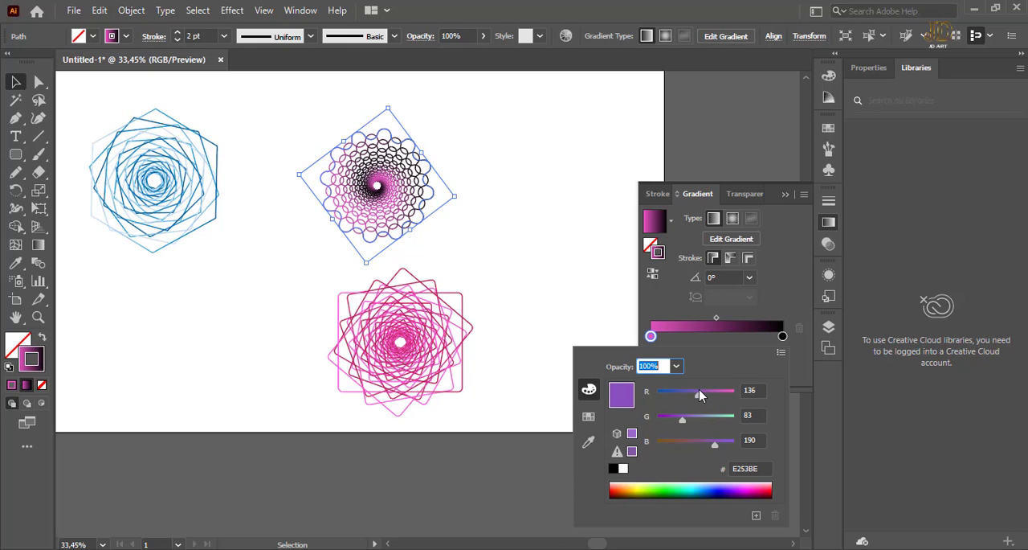
pyautogui.moveTo(715, 444); pyautogui.dragTo(682, 396)
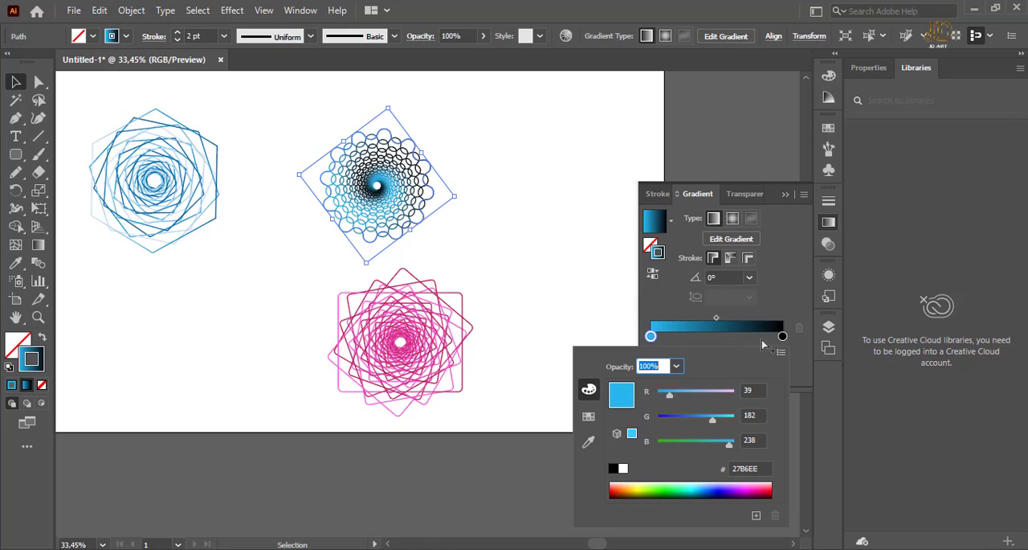
# Recolor the black ending stop of the star ornament's stroke gradient to pink, RGB 199, 103, 158.
pyautogui.click(782, 338)
pyautogui.click(783, 336)
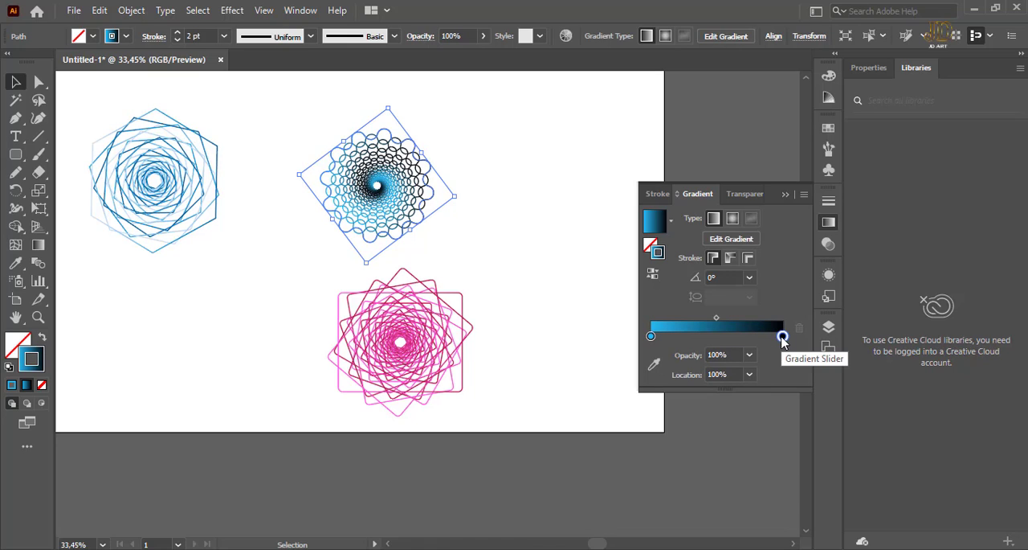
pyautogui.doubleClick(782, 336)
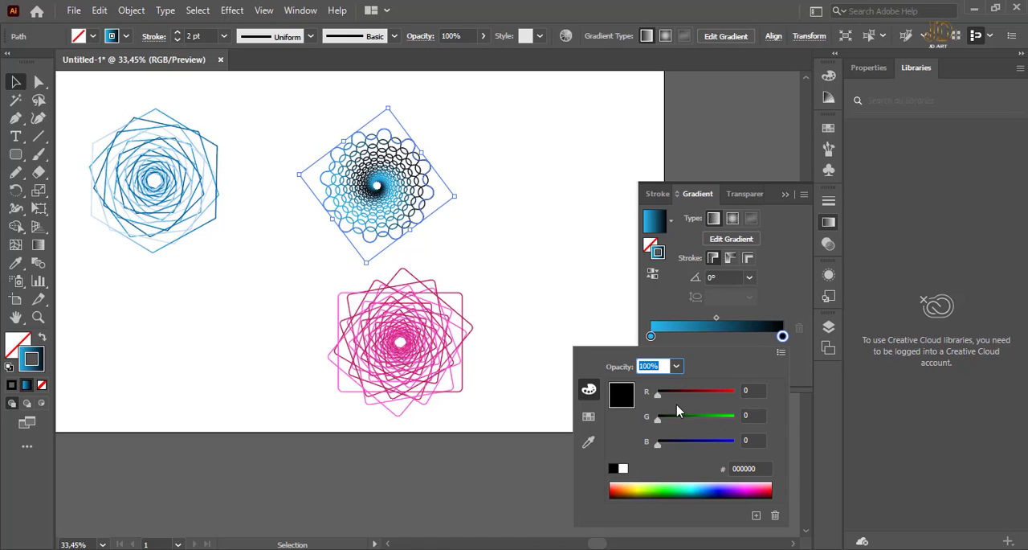
pyautogui.moveTo(657, 400); pyautogui.dragTo(719, 395)
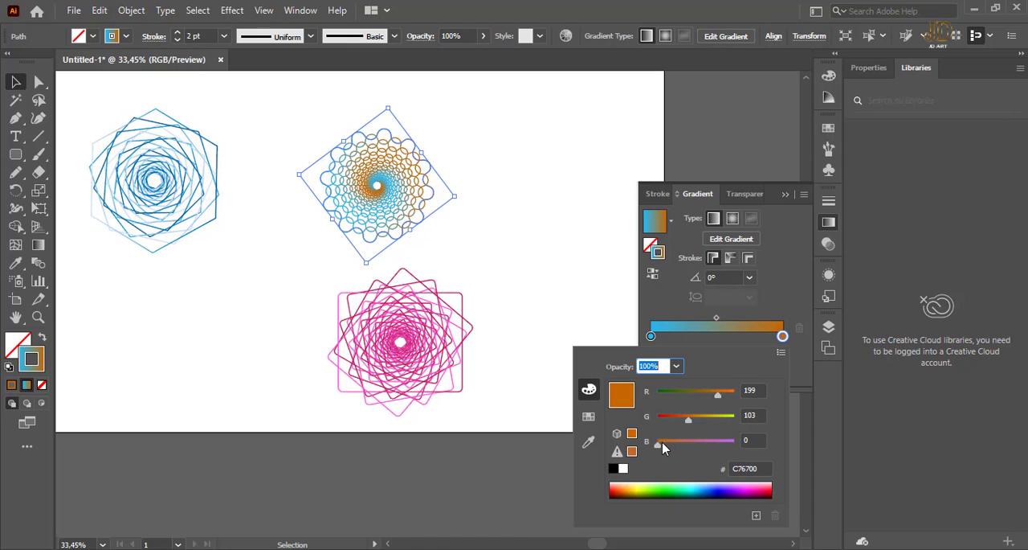
pyautogui.moveTo(663, 448); pyautogui.dragTo(703, 447)
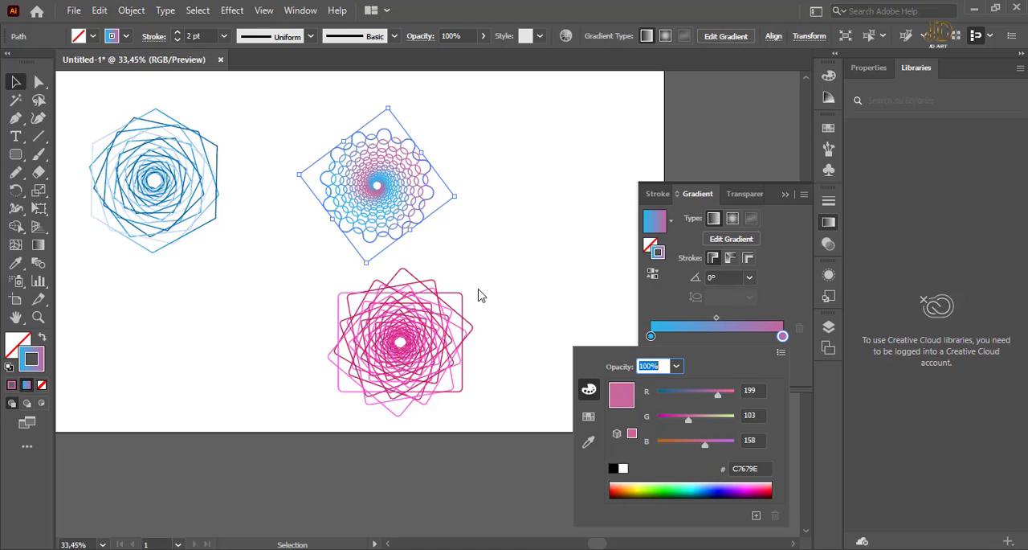
# Add a middle stop at about 43% to the star's stroke gradient, color it tan, RGB 200, 179, 117, and deselect the ornament.
pyautogui.click(707, 336)
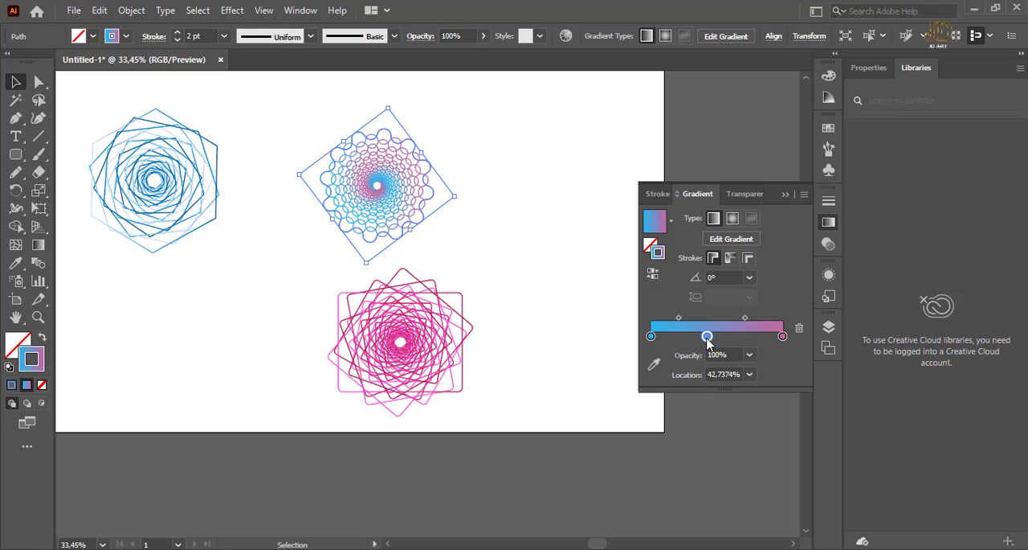
pyautogui.doubleClick(707, 336)
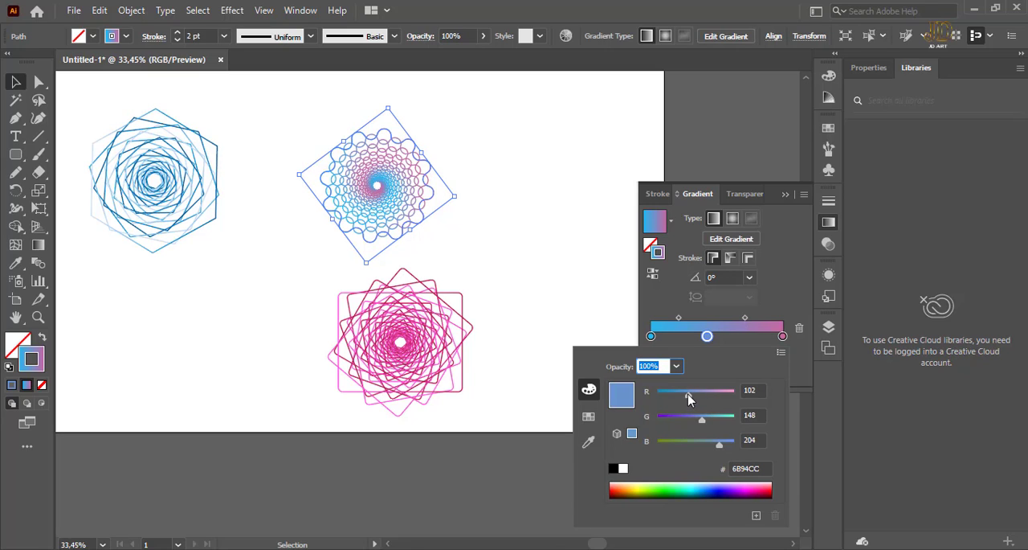
pyautogui.moveTo(689, 394); pyautogui.dragTo(681, 395)
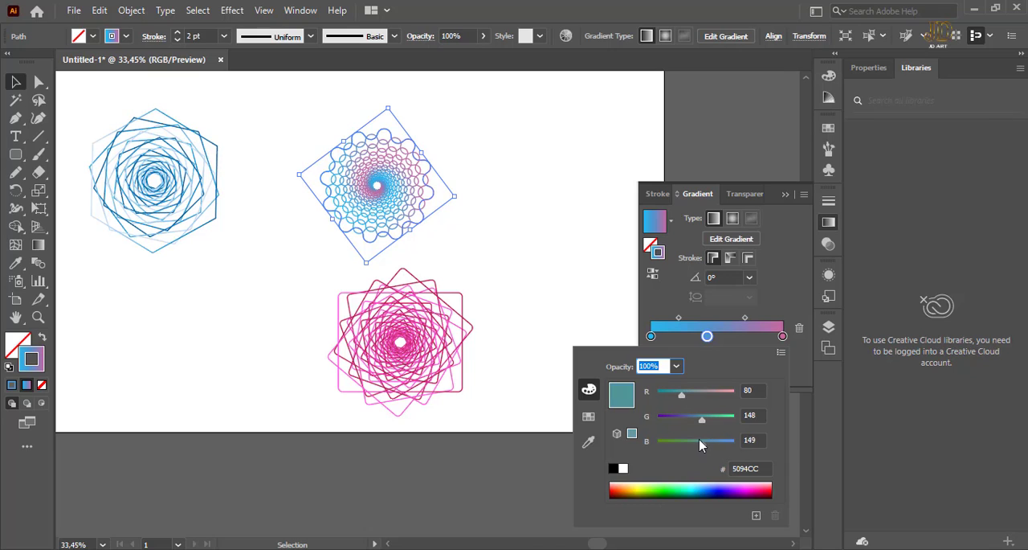
pyautogui.moveTo(702, 424)
pyautogui.mouseDown()
pyautogui.moveTo(672, 424)
pyautogui.moveTo(717, 397)
pyautogui.mouseUp()
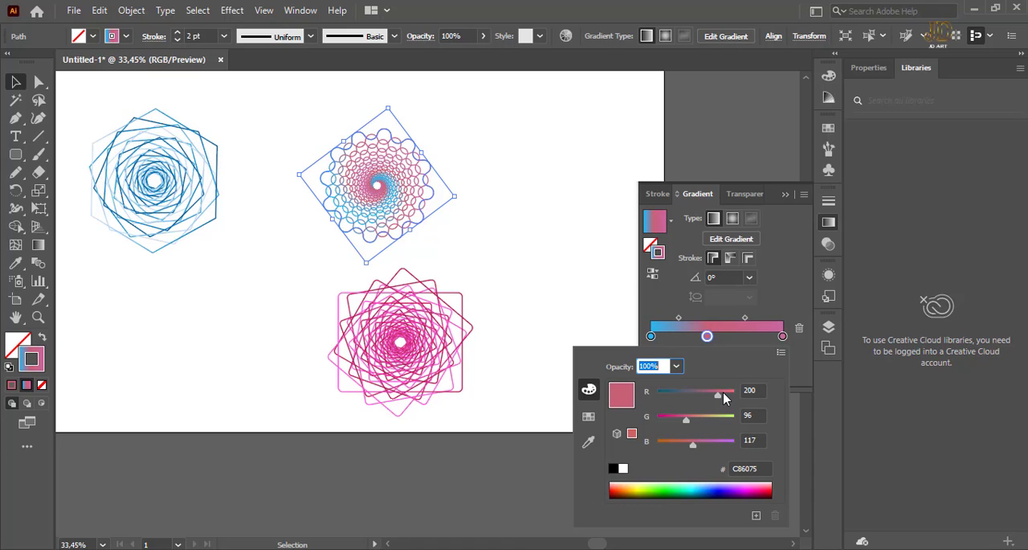
pyautogui.moveTo(685, 421); pyautogui.dragTo(708, 419)
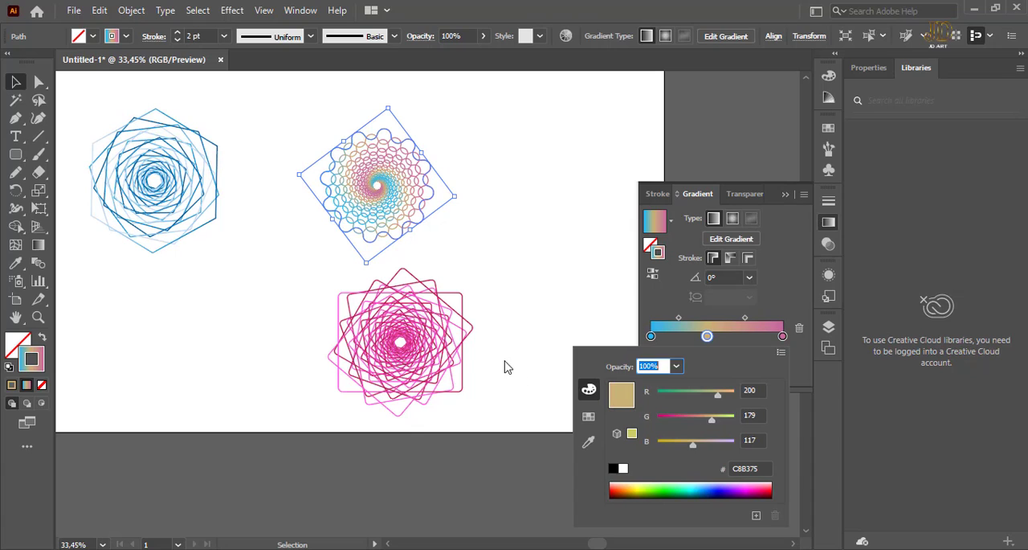
pyautogui.click(15, 86)
pyautogui.click(552, 168)
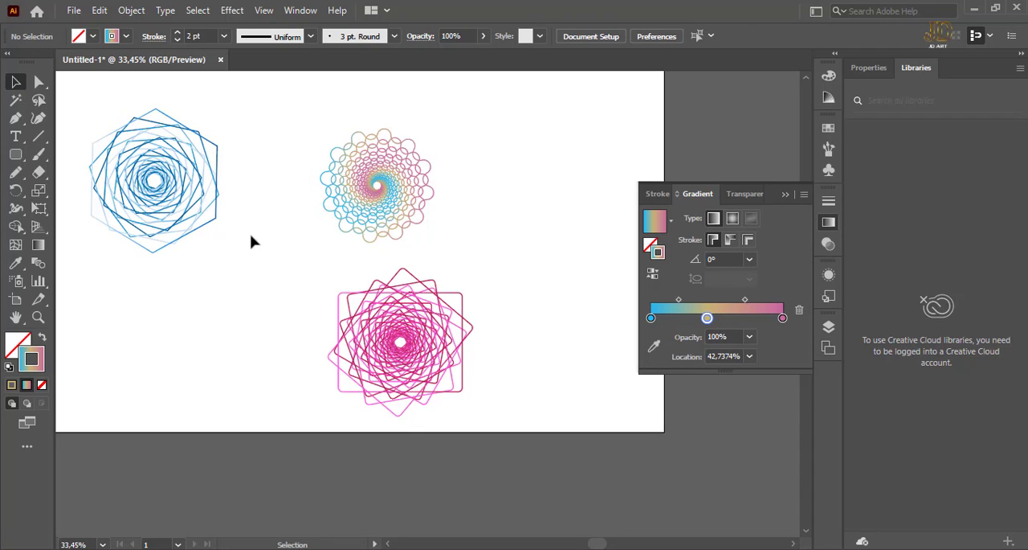
# Copy the star ornament's blue-tan-pink stroke gradient onto the hexagon ornament with the Eyedropper, and deselect the hexagon.
pyautogui.click(210, 205)
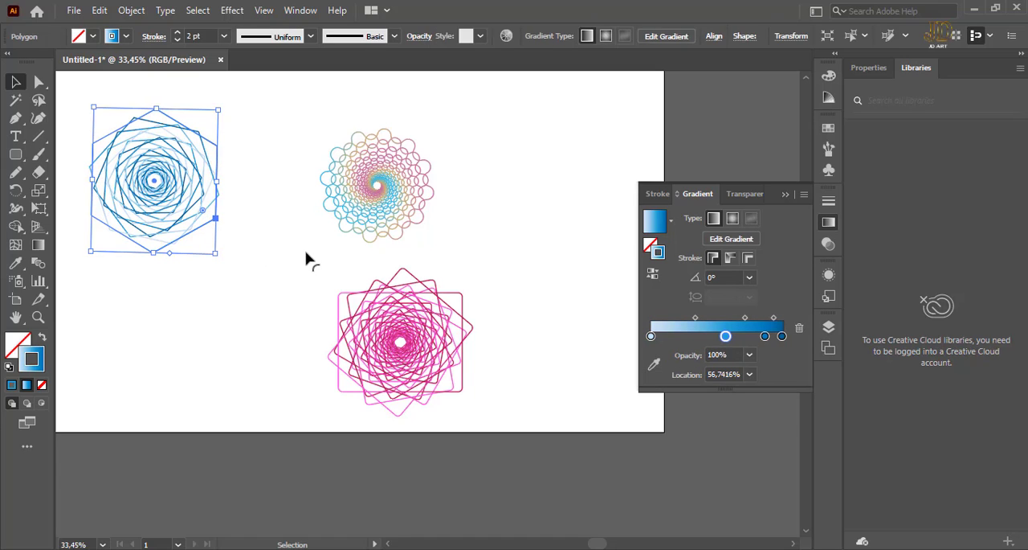
pyautogui.press('i')
pyautogui.click(389, 163)
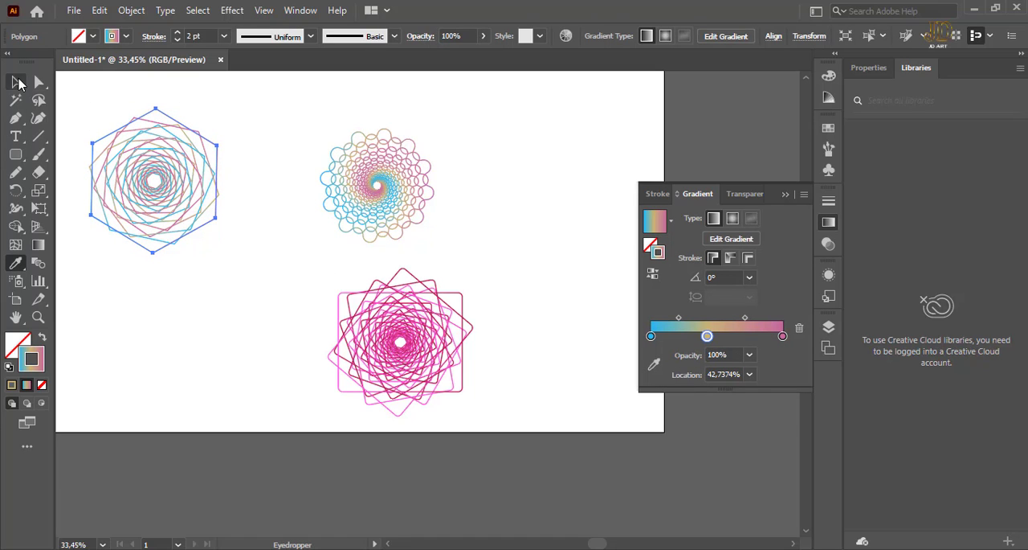
pyautogui.press('v')
pyautogui.click(294, 108)
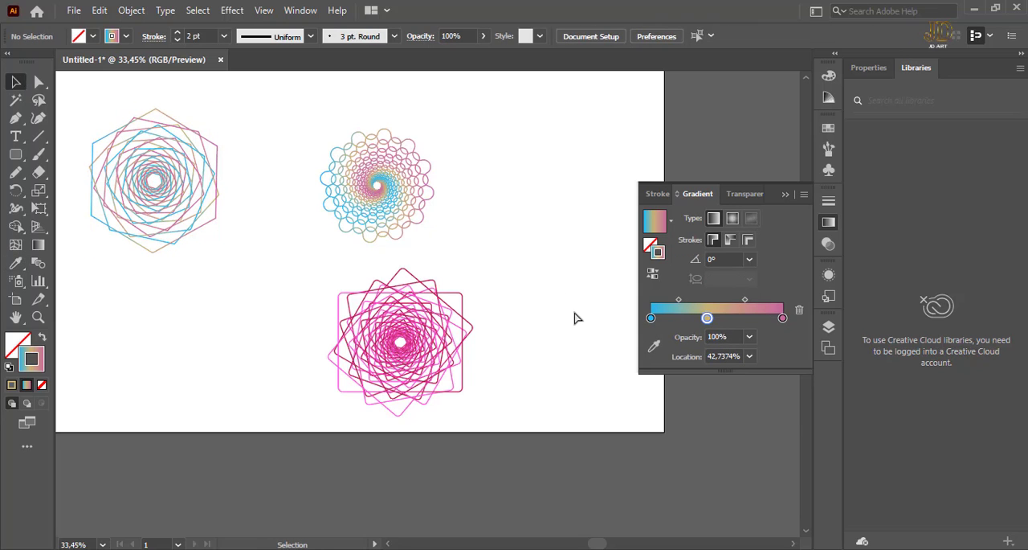
# Draw a rectangle that covers the whole artboard from corner to corner.
pyautogui.hotkey('ctrl', '-')
pyautogui.hotkey('ctrl', '-')
pyautogui.hotkey('ctrl', '+')
pyautogui.hotkey('ctrl', '+')
pyautogui.hotkey('ctrl', '+')
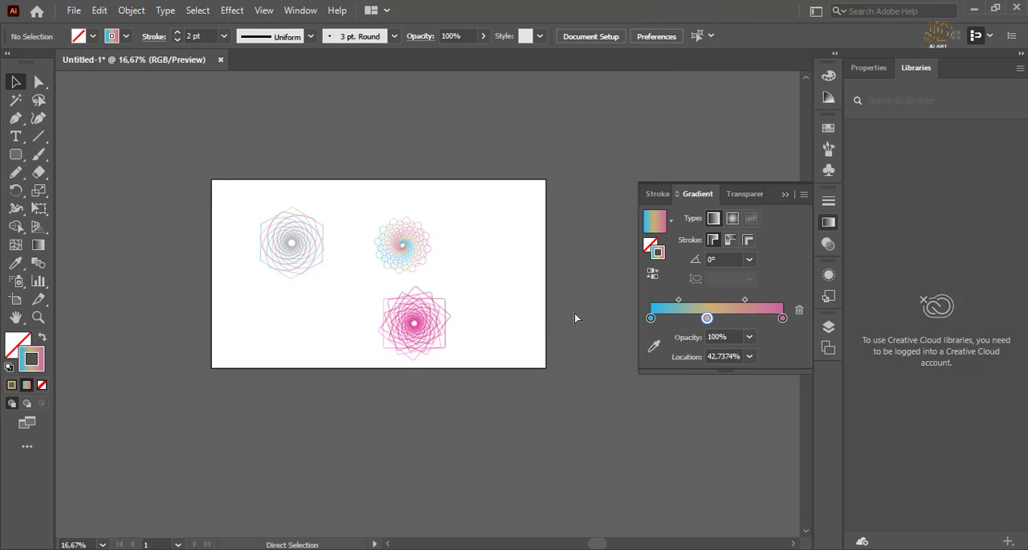
pyautogui.moveTo(359, 247); pyautogui.dragTo(410, 394)
pyautogui.click(452, 259)
pyautogui.hotkey('ctrl', '-')
pyautogui.hotkey('ctrl', '-')
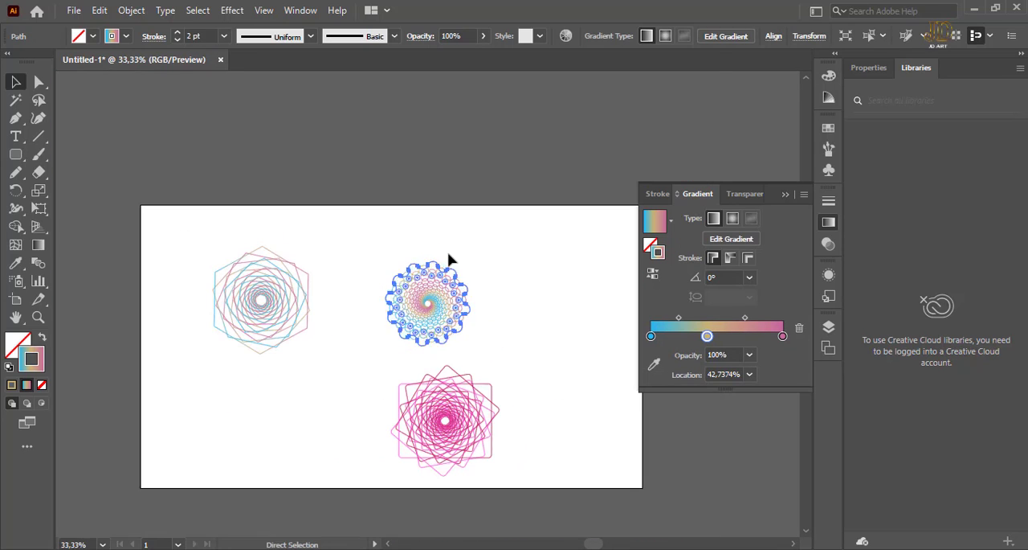
pyautogui.moveTo(466, 230); pyautogui.dragTo(415, 213)
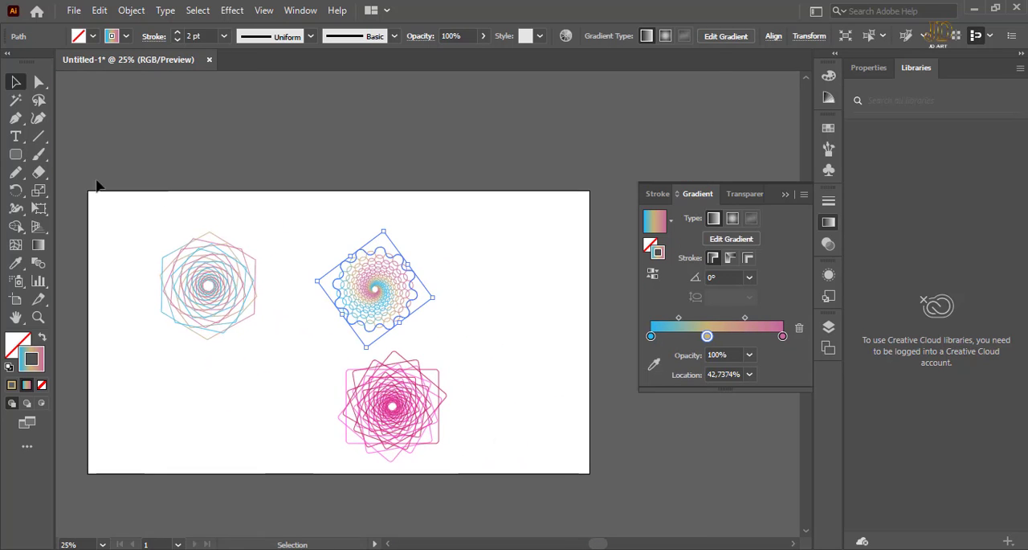
pyautogui.click(15, 156)
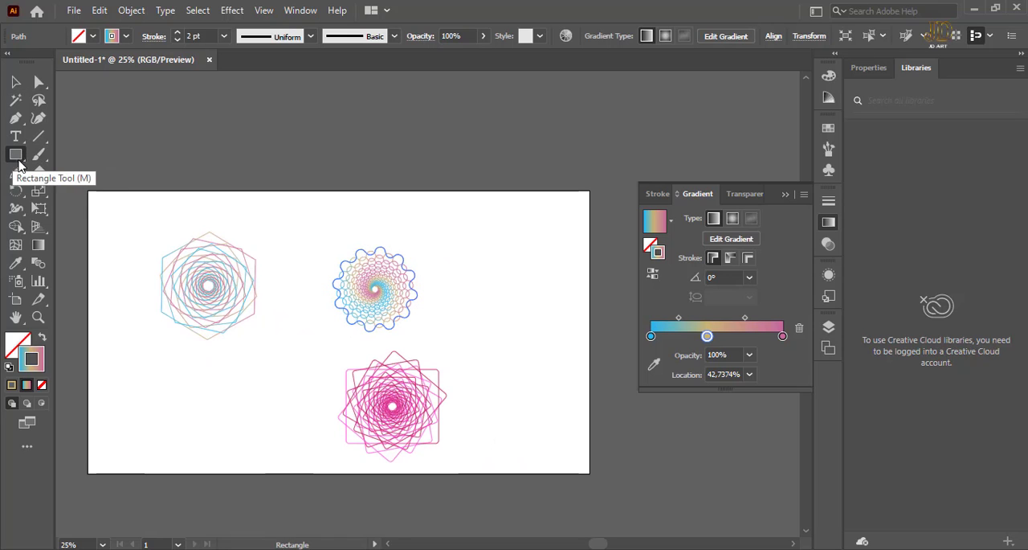
pyautogui.moveTo(87, 190)
pyautogui.mouseDown()
pyautogui.moveTo(314, 402)
pyautogui.moveTo(481, 462)
pyautogui.moveTo(589, 473)
pyautogui.mouseUp()
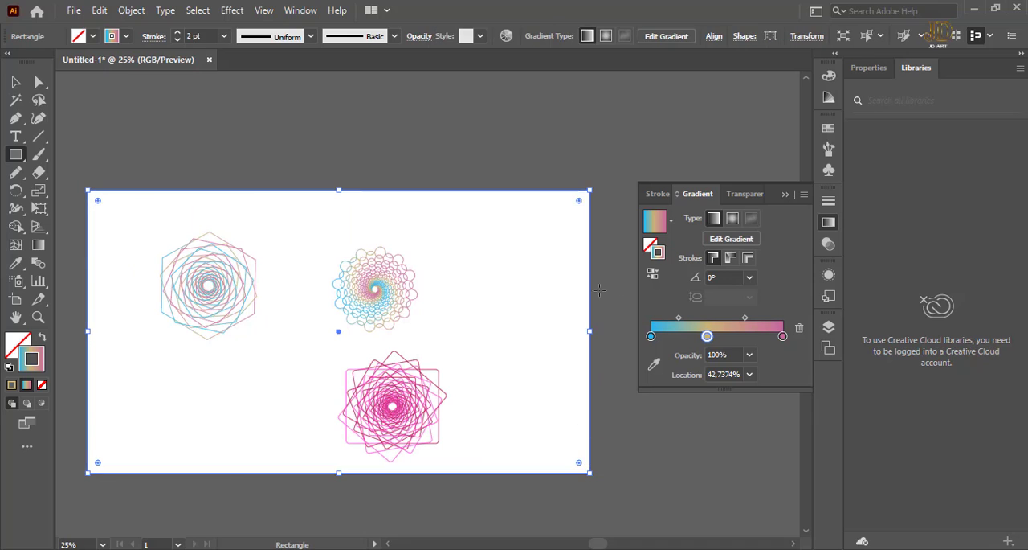
# Apply the white-to-black gradient swatch to the artboard-sized rectangle and swap it to the fill, leaving no stroke.
pyautogui.click(829, 128)
pyautogui.click(768, 191)
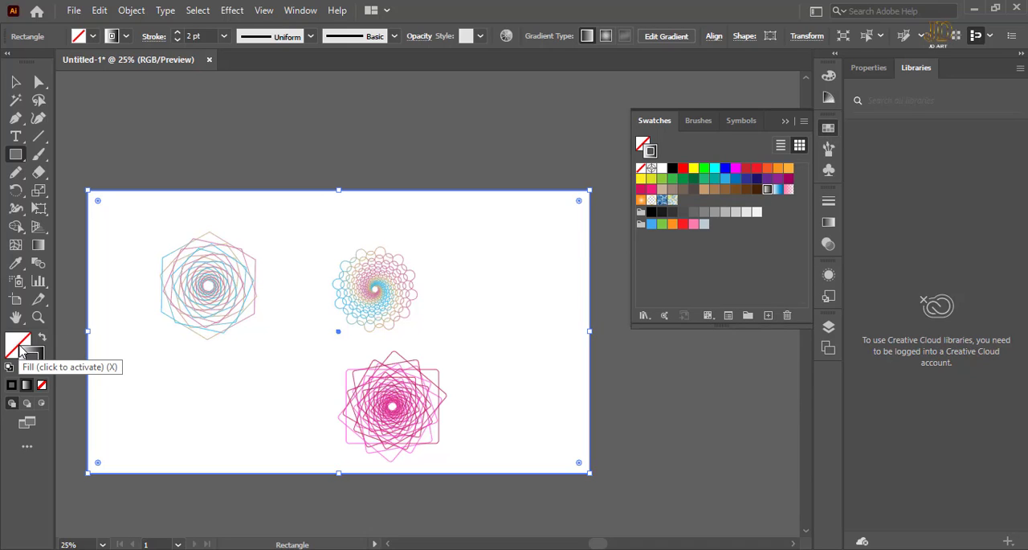
pyautogui.hotkey('shift', 'x')
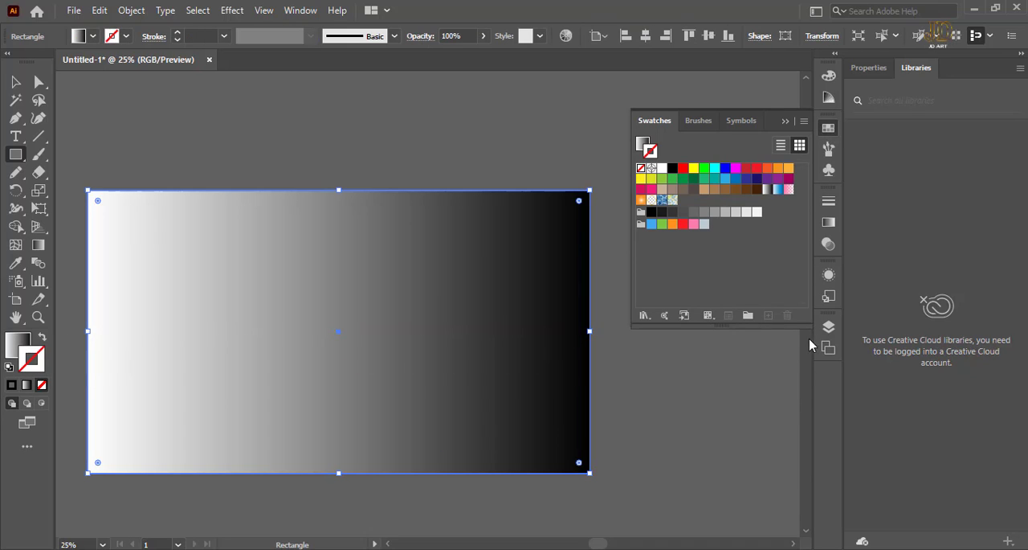
# Color the background rectangle gradient's black end stop blue, RGB 19, 105, 170.
pyautogui.click(829, 222)
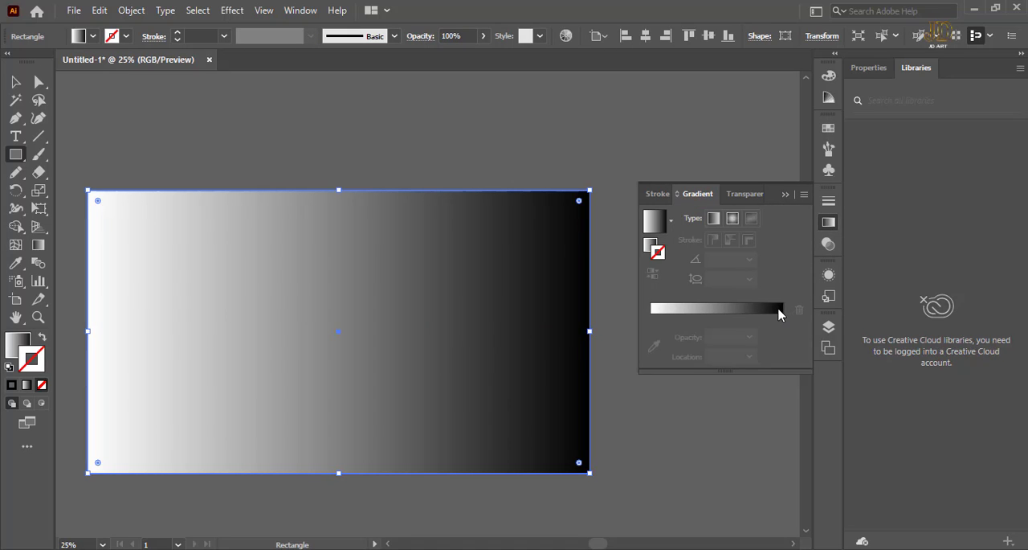
pyautogui.press('g')
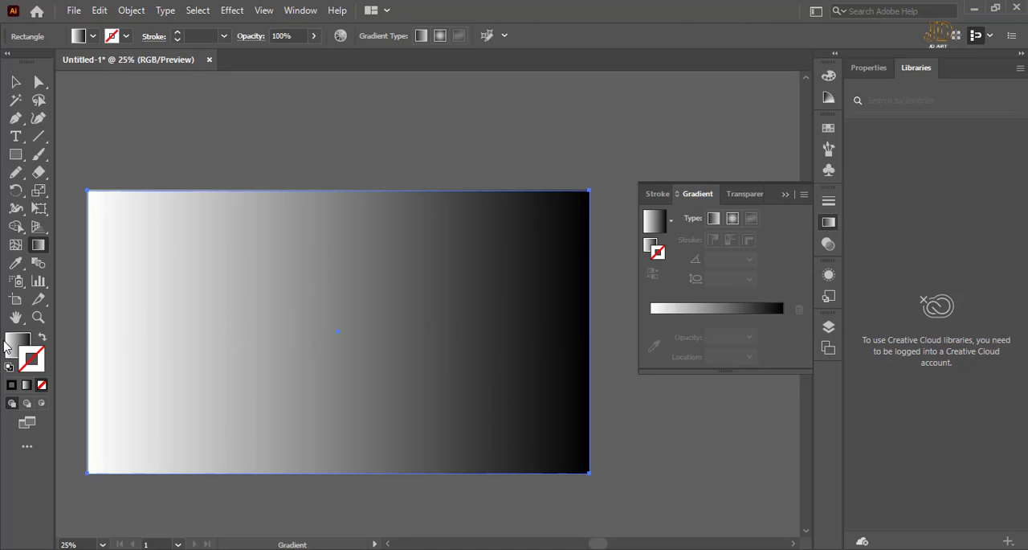
pyautogui.click(10, 347)
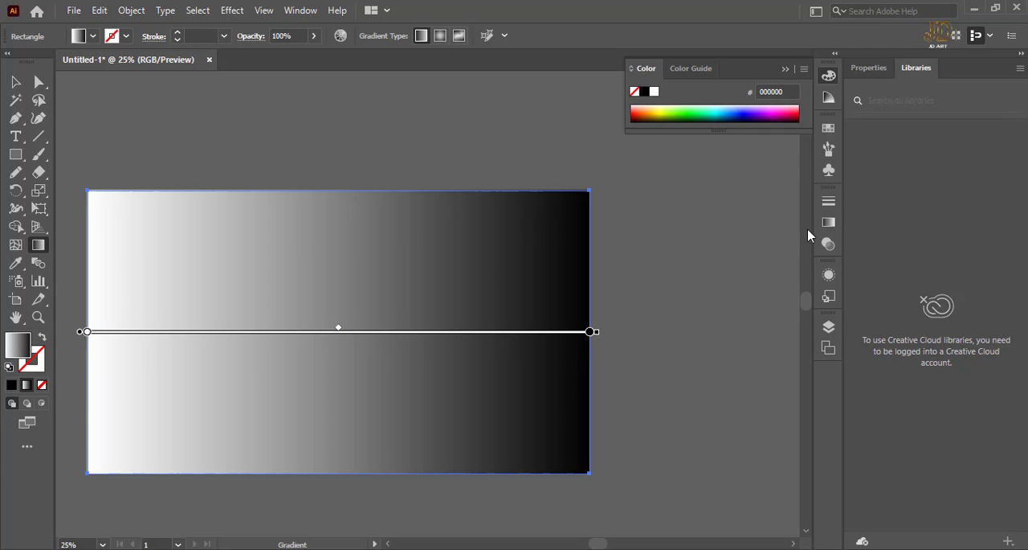
pyautogui.click(829, 222)
pyautogui.click(782, 318)
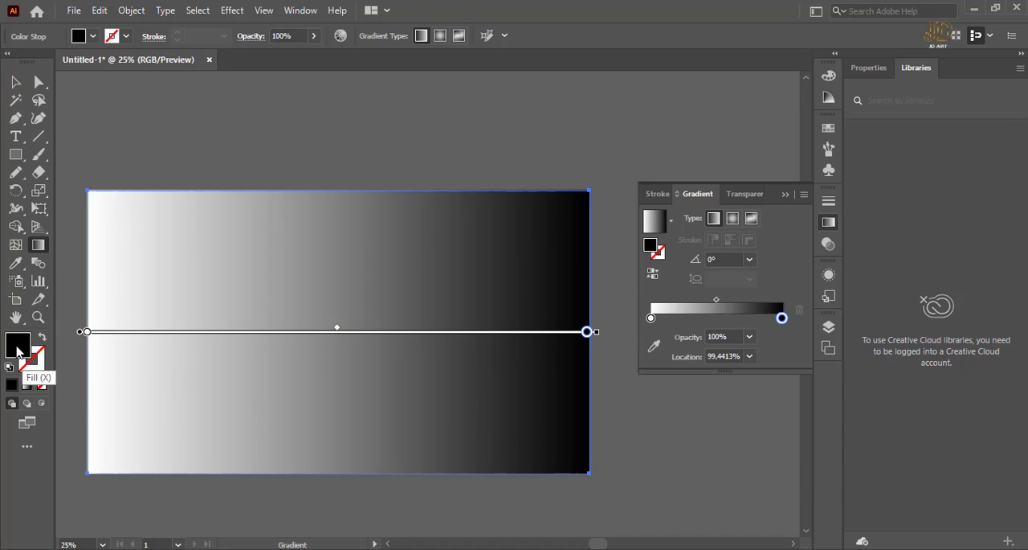
pyautogui.doubleClick(18, 350)
pyautogui.moveTo(823, 317)
pyautogui.mouseDown()
pyautogui.moveTo(796, 329)
pyautogui.moveTo(833, 365)
pyautogui.mouseUp()
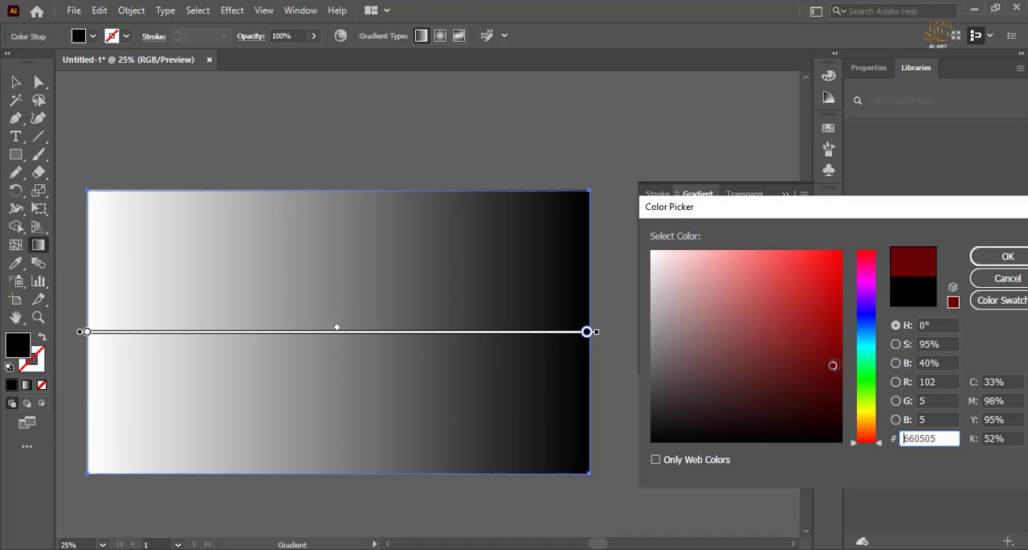
pyautogui.click(871, 333)
pyautogui.moveTo(839, 318)
pyautogui.mouseDown()
pyautogui.moveTo(814, 326)
pyautogui.moveTo(820, 314)
pyautogui.mouseUp()
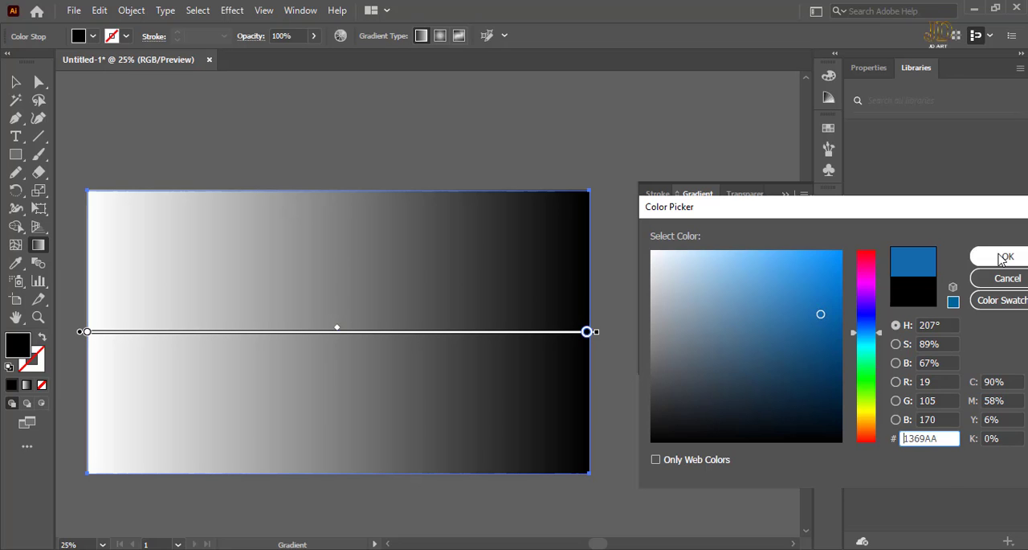
pyautogui.click(1003, 258)
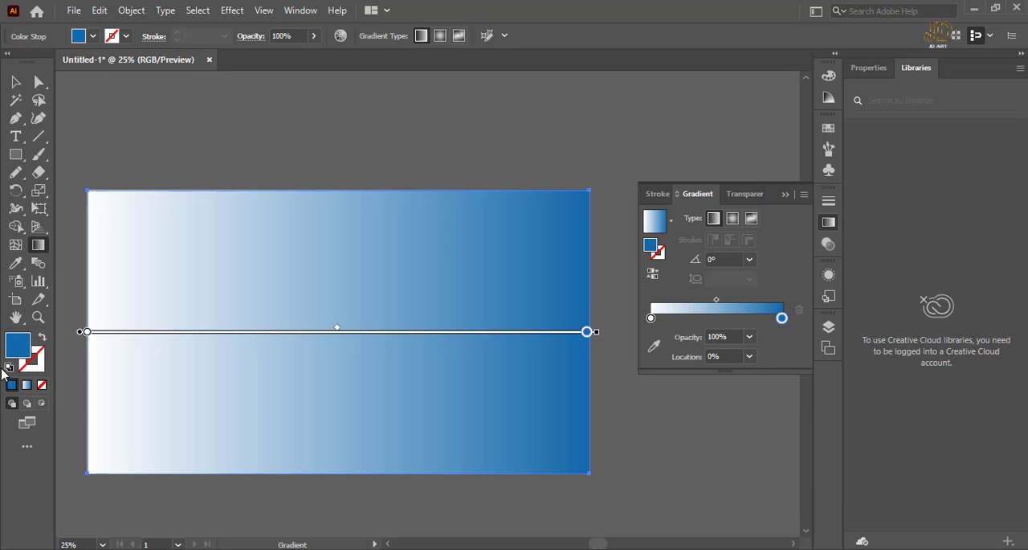
# Change the gradient's end stop to a brighter blue, hex 1B95E0.
pyautogui.doubleClick(24, 355)
pyautogui.moveTo(784, 282)
pyautogui.mouseDown()
pyautogui.moveTo(804, 273)
pyautogui.moveTo(808, 288)
pyautogui.moveTo(819, 273)
pyautogui.mouseUp()
pyautogui.click(1005, 257)
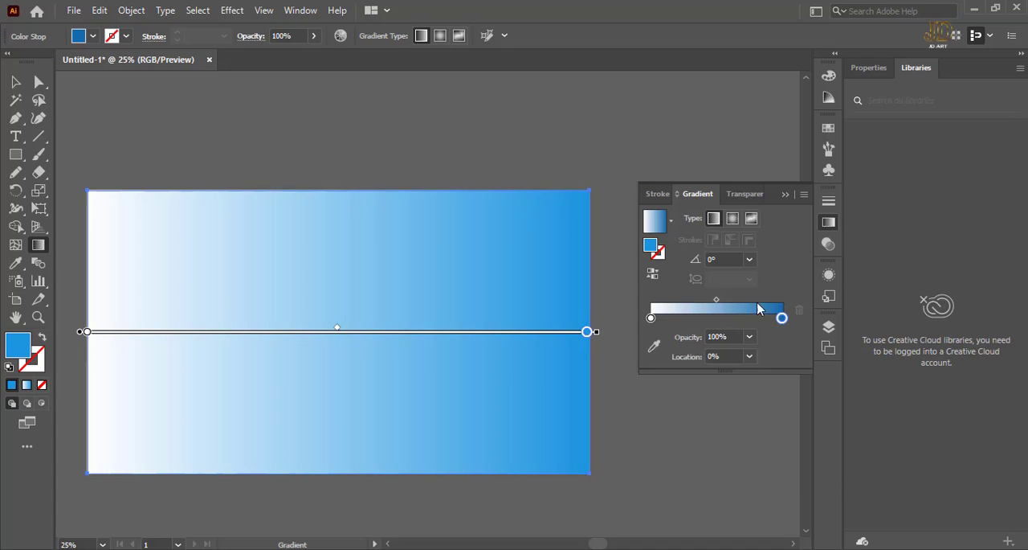
# Color the gradient's white start stop bright blue, hex 1690DB.
pyautogui.click(651, 319)
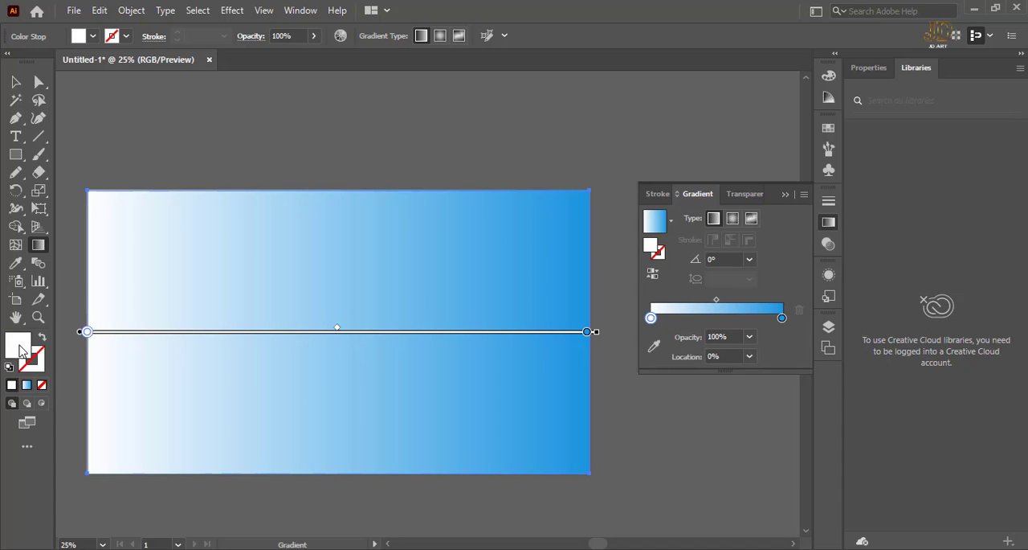
pyautogui.doubleClick(20, 347)
pyautogui.moveTo(840, 285)
pyautogui.mouseDown()
pyautogui.moveTo(829, 283)
pyautogui.moveTo(837, 276)
pyautogui.moveTo(808, 285)
pyautogui.moveTo(825, 275)
pyautogui.mouseUp()
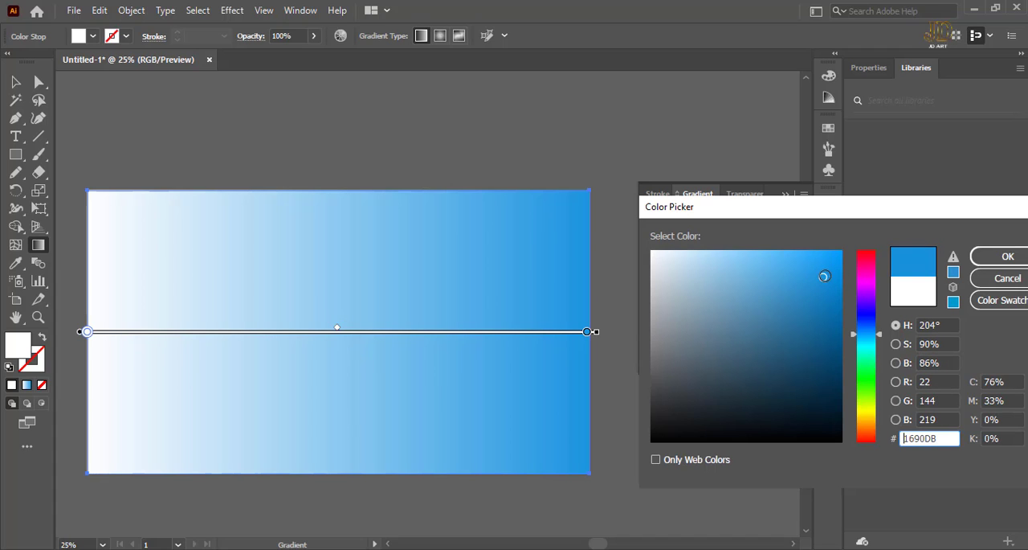
pyautogui.click(1000, 258)
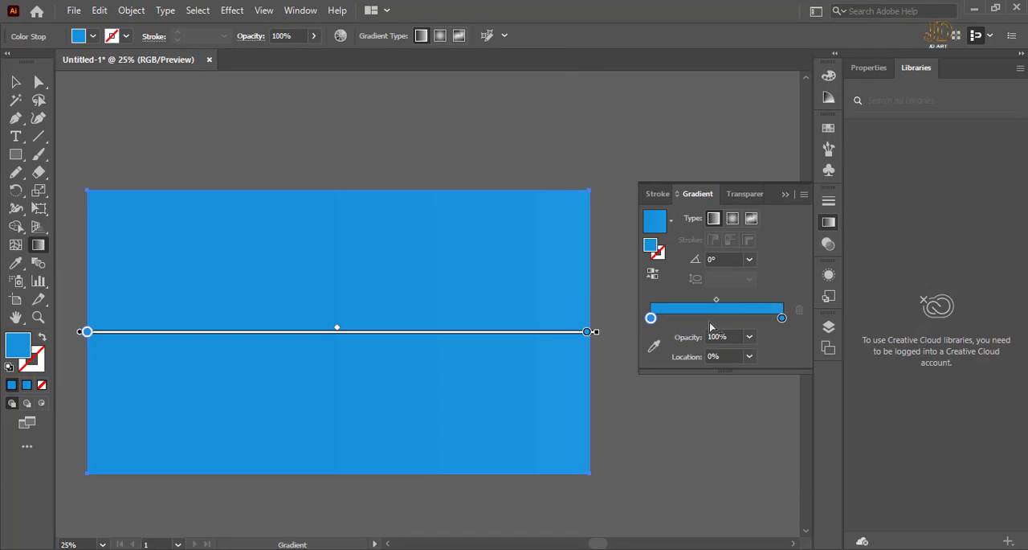
# Darken the gradient's end stop to deep blue, hex 096491.
pyautogui.click(782, 319)
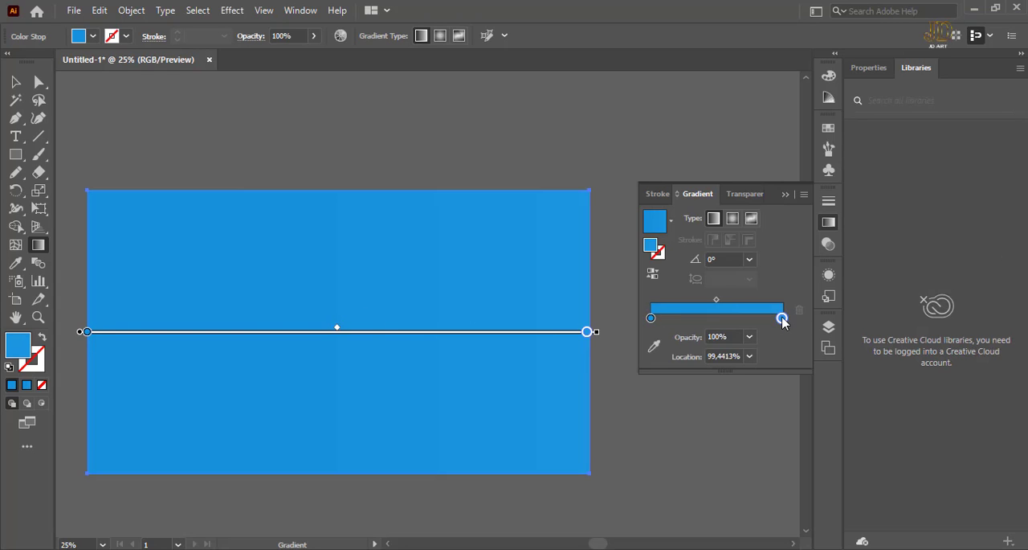
pyautogui.doubleClick(25, 351)
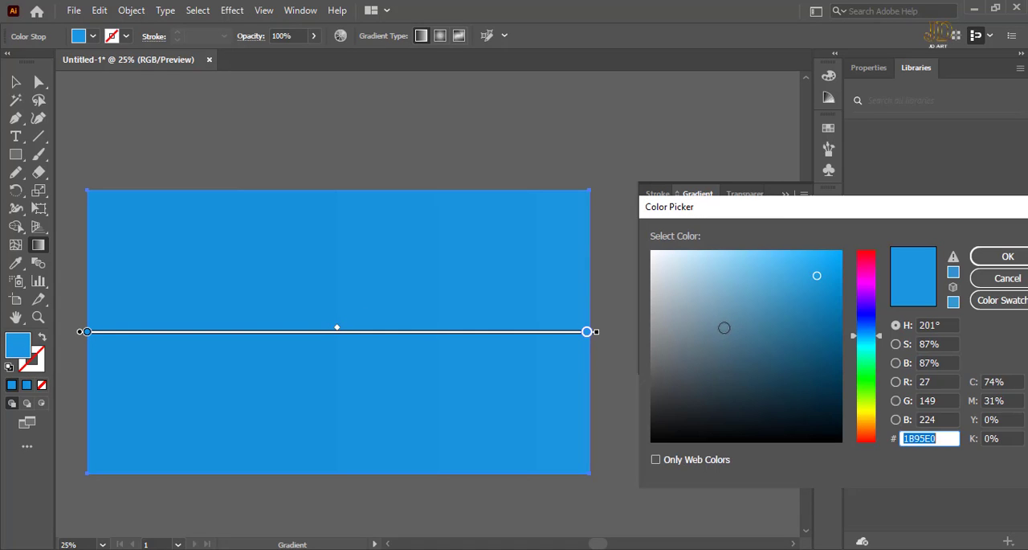
pyautogui.moveTo(815, 282); pyautogui.dragTo(831, 330)
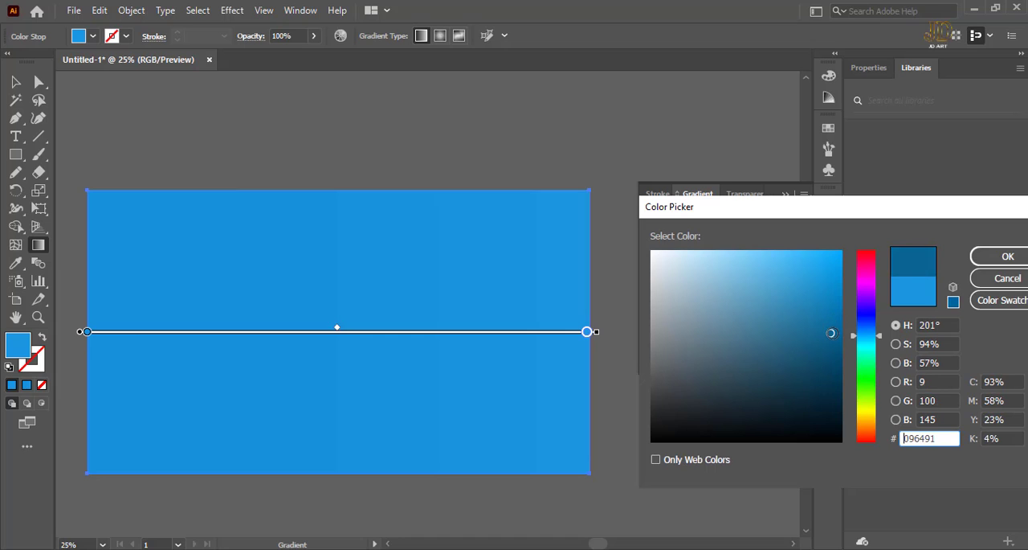
pyautogui.click(1002, 256)
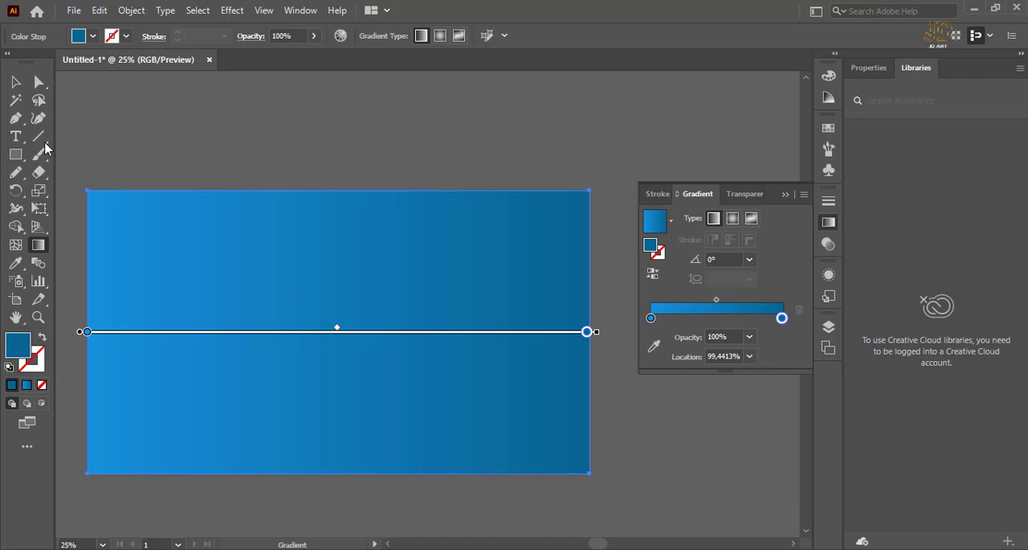
# Make the rectangle's gradient radial, redraw it from near the center to just short of the right edge, and deselect.
pyautogui.click(14, 84)
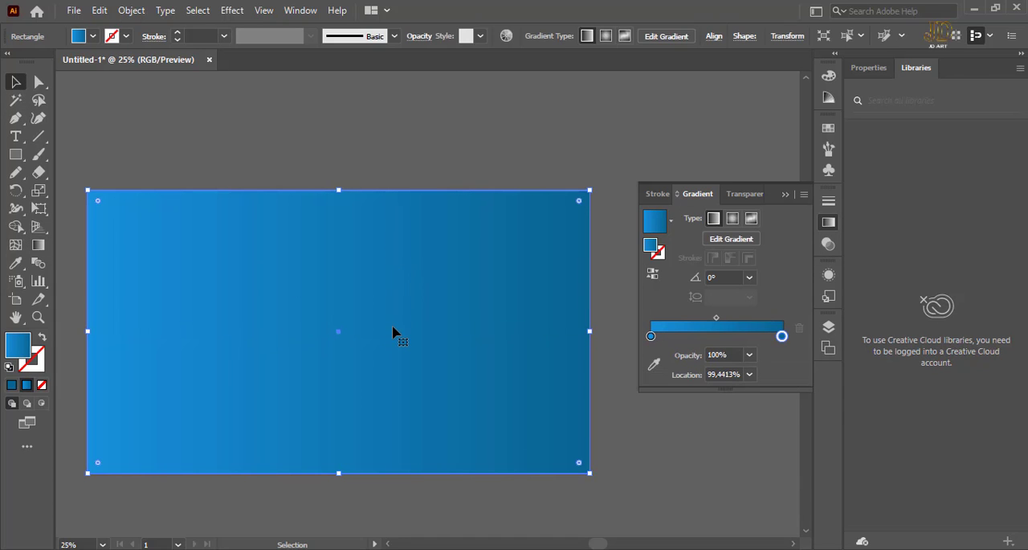
pyautogui.press('g')
pyautogui.moveTo(342, 323); pyautogui.dragTo(412, 257)
pyautogui.click(732, 218)
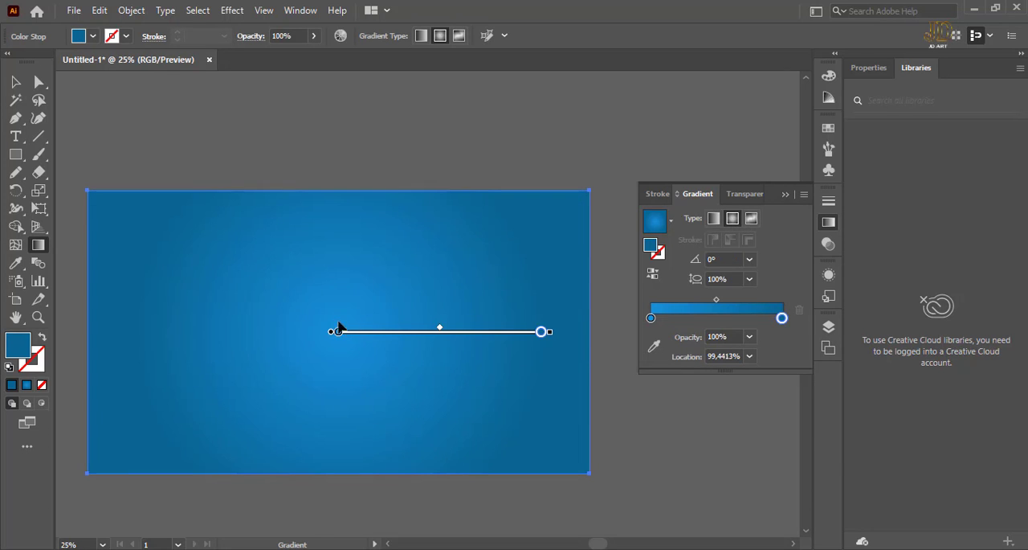
pyautogui.moveTo(337, 319); pyautogui.dragTo(576, 349)
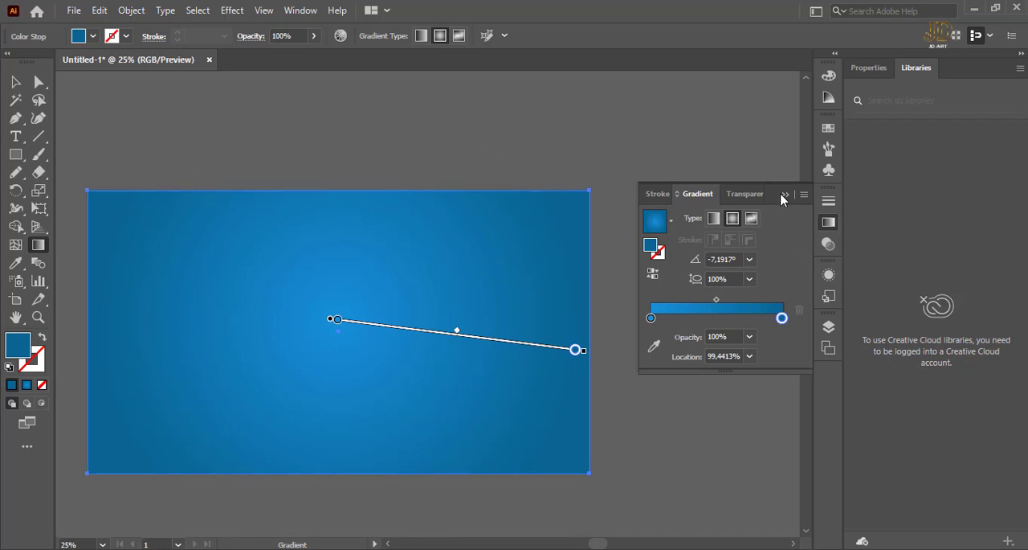
pyautogui.click(785, 195)
pyautogui.click(15, 81)
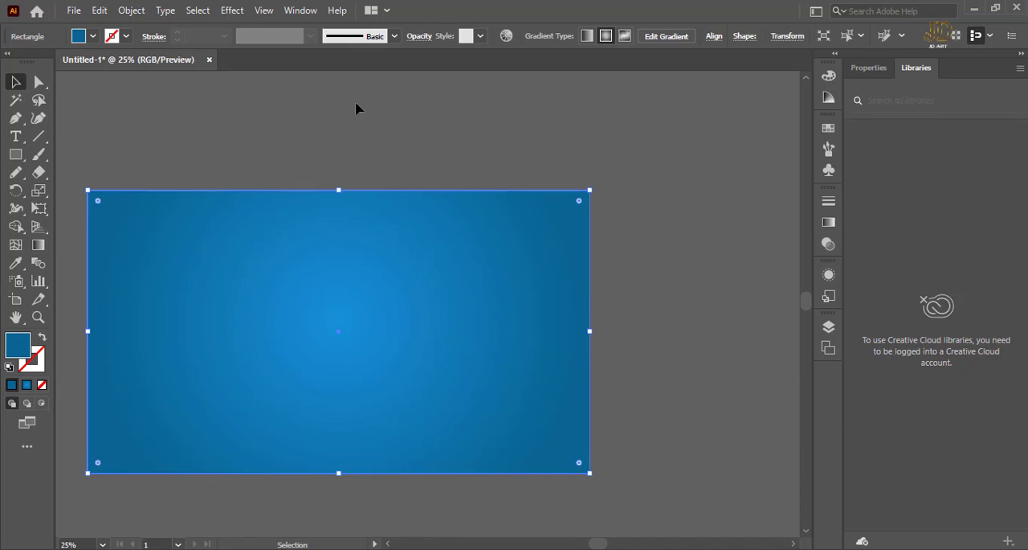
pyautogui.click(356, 103)
# Send the blue background rectangle behind the ornaments and deselect it.
pyautogui.click(468, 260)
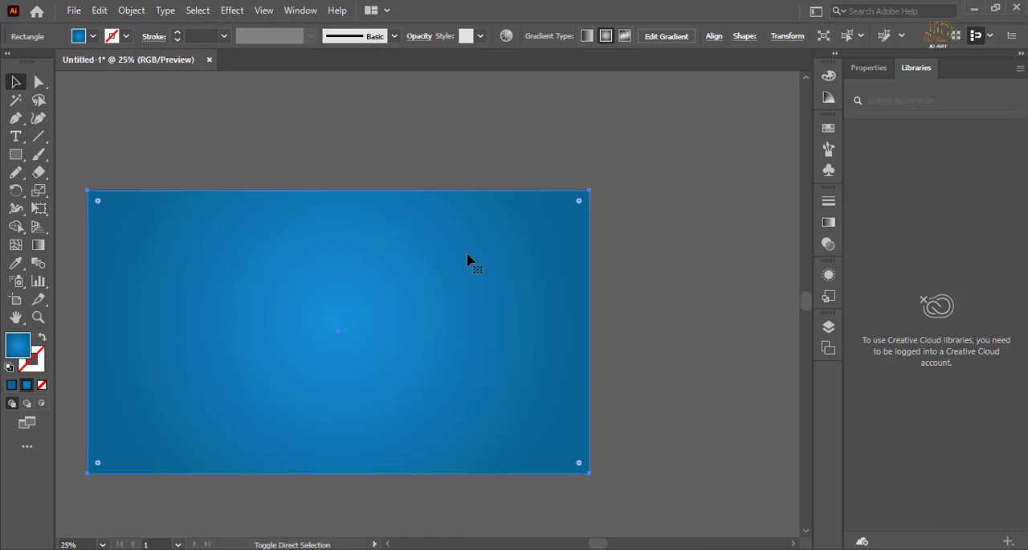
pyautogui.hotkey('ctrl', 'shift', '[')
pyautogui.click(684, 245)
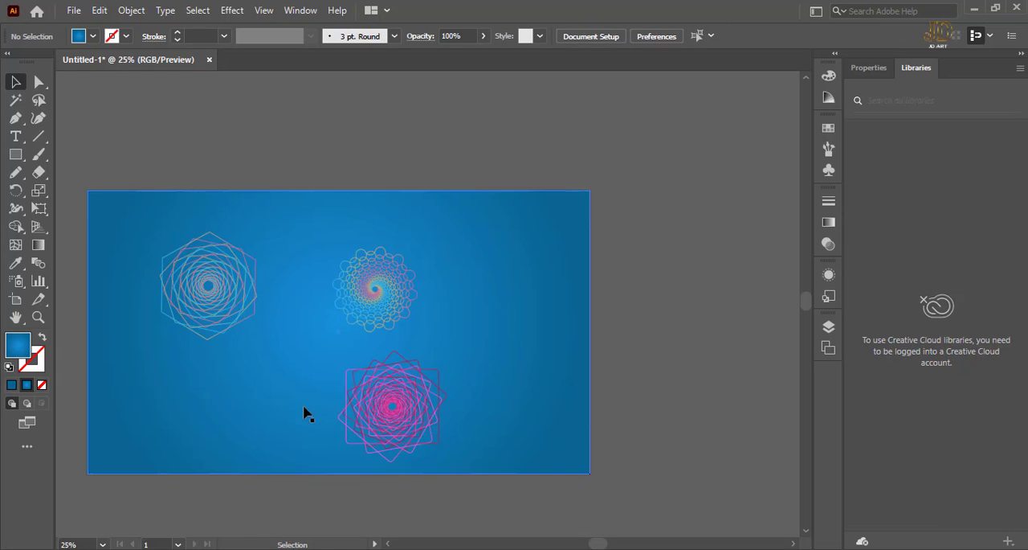
# Move the pink square ornament slightly right and the round scalloped ornament slightly up, leaving nothing selected.
pyautogui.moveTo(391, 414)
pyautogui.mouseDown()
pyautogui.moveTo(441, 385)
pyautogui.moveTo(411, 409)
pyautogui.mouseUp()
pyautogui.moveTo(377, 285)
pyautogui.mouseDown()
pyautogui.moveTo(394, 267)
pyautogui.moveTo(378, 276)
pyautogui.mouseUp()
pyautogui.click(657, 239)
pyautogui.click(361, 282)
pyautogui.click(639, 253)
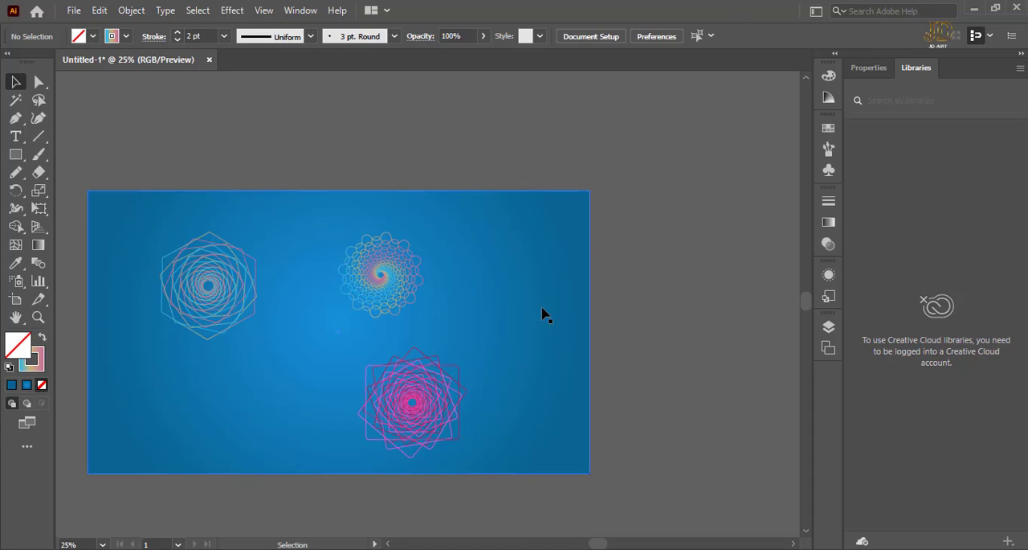
# Examine the round scalloped ornament's lines and stroke gradient at up to 150% zoom, and select the pink square ornament.
pyautogui.moveTo(365, 349); pyautogui.dragTo(511, 316)
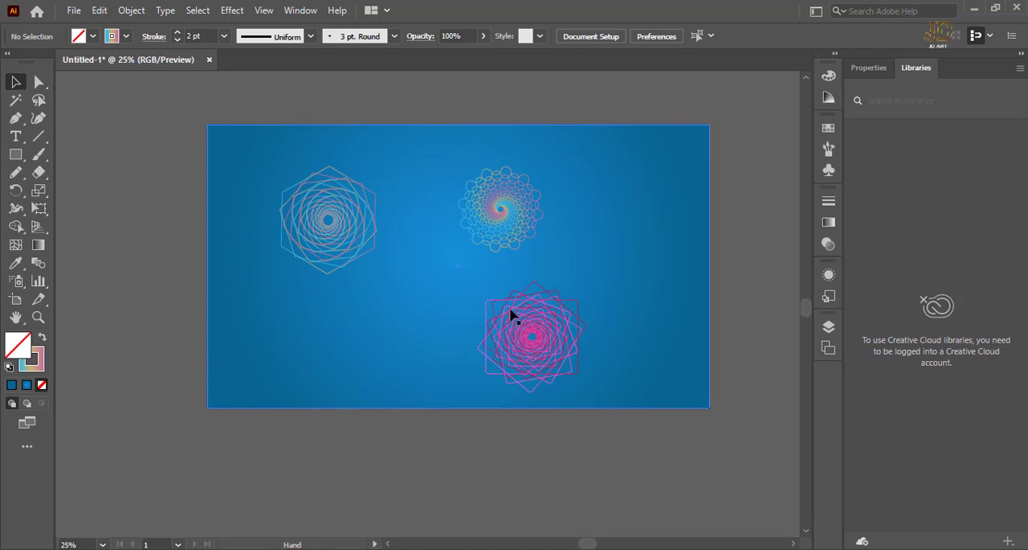
pyautogui.click(494, 230)
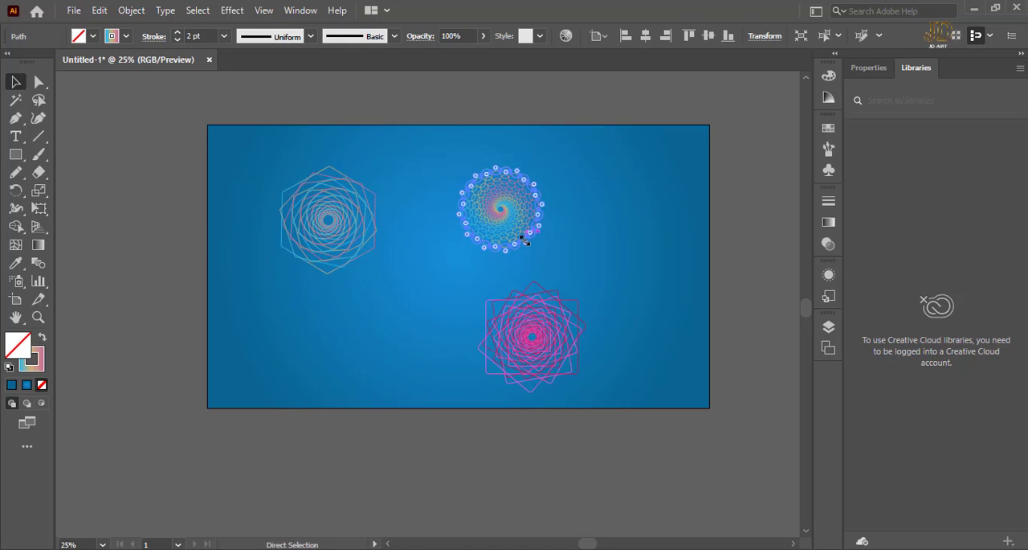
pyautogui.hotkey('ctrl', '=')
pyautogui.hotkey('ctrl', '=')
pyautogui.press('space')
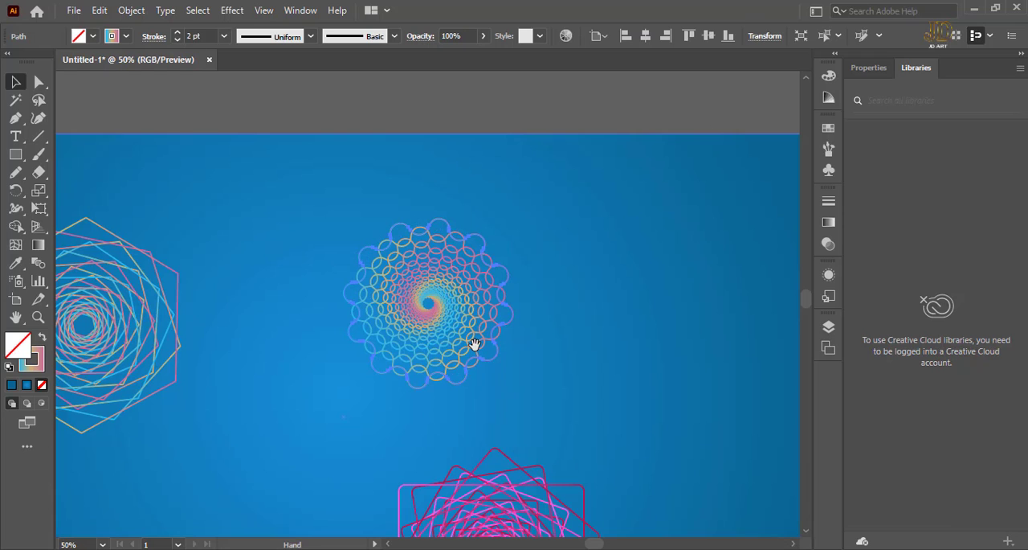
pyautogui.hotkey('ctrl', '=')
pyautogui.hotkey('ctrl', '=')
pyautogui.hotkey('ctrl', '=')
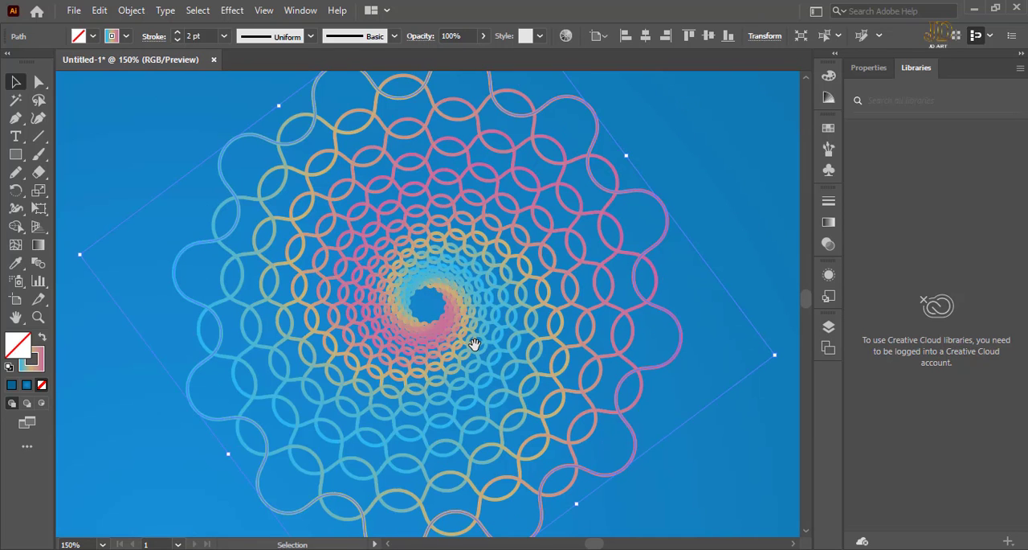
pyautogui.hotkey('ctrl', '-')
pyautogui.hotkey('ctrl', '-')
pyautogui.hotkey('ctrl', '-')
pyautogui.hotkey('ctrl', '-')
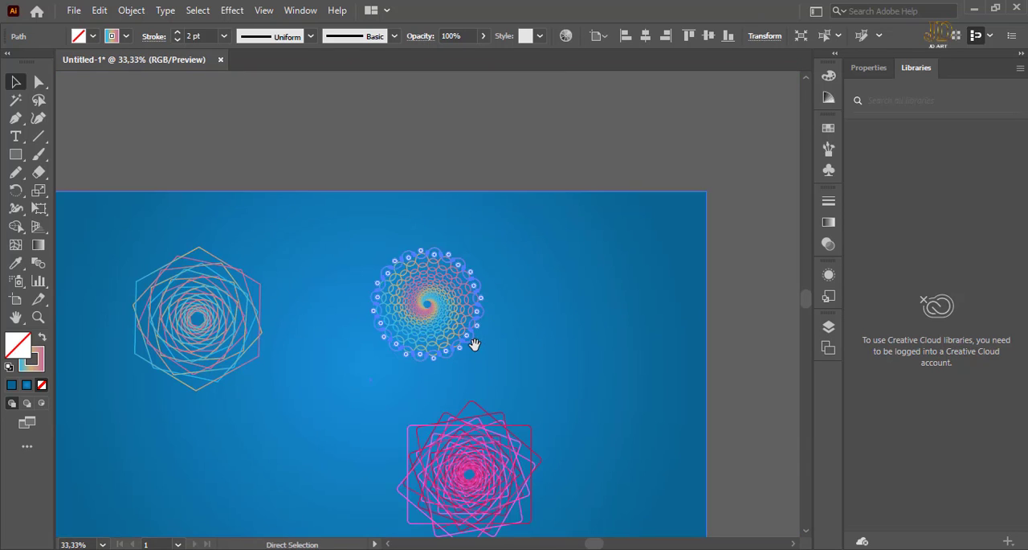
pyautogui.scroll(-3, 404, 372)
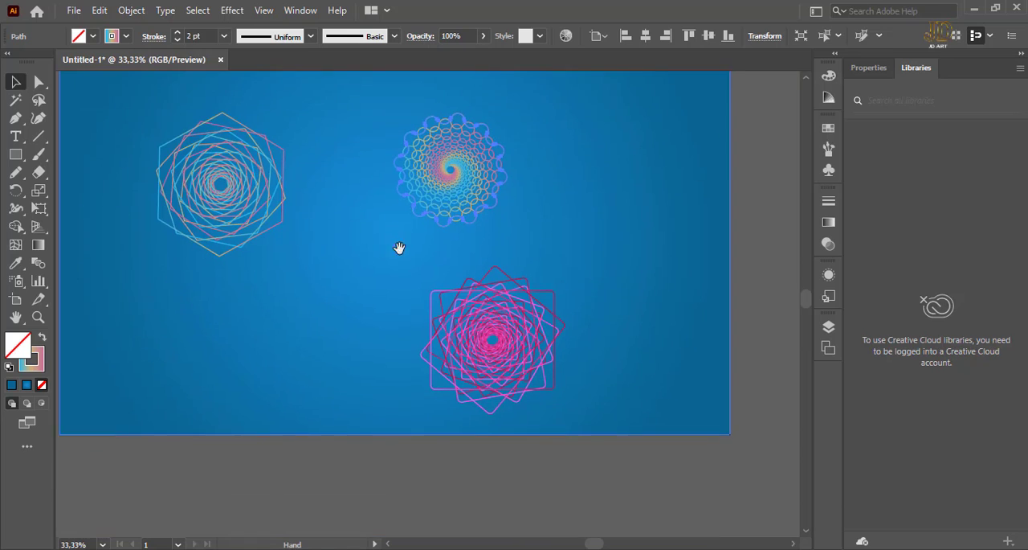
pyautogui.click(489, 327)
pyautogui.scroll(2, 544, 282)
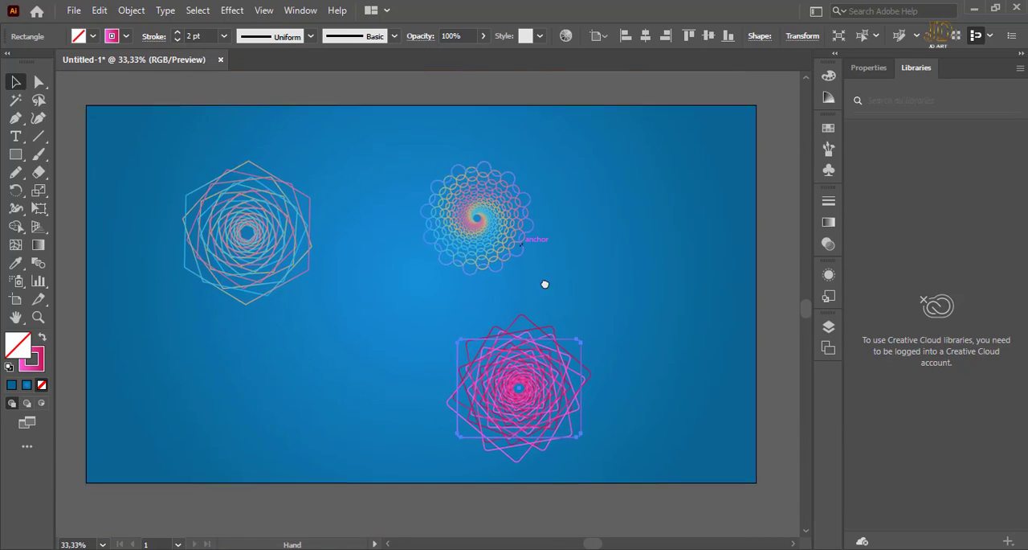